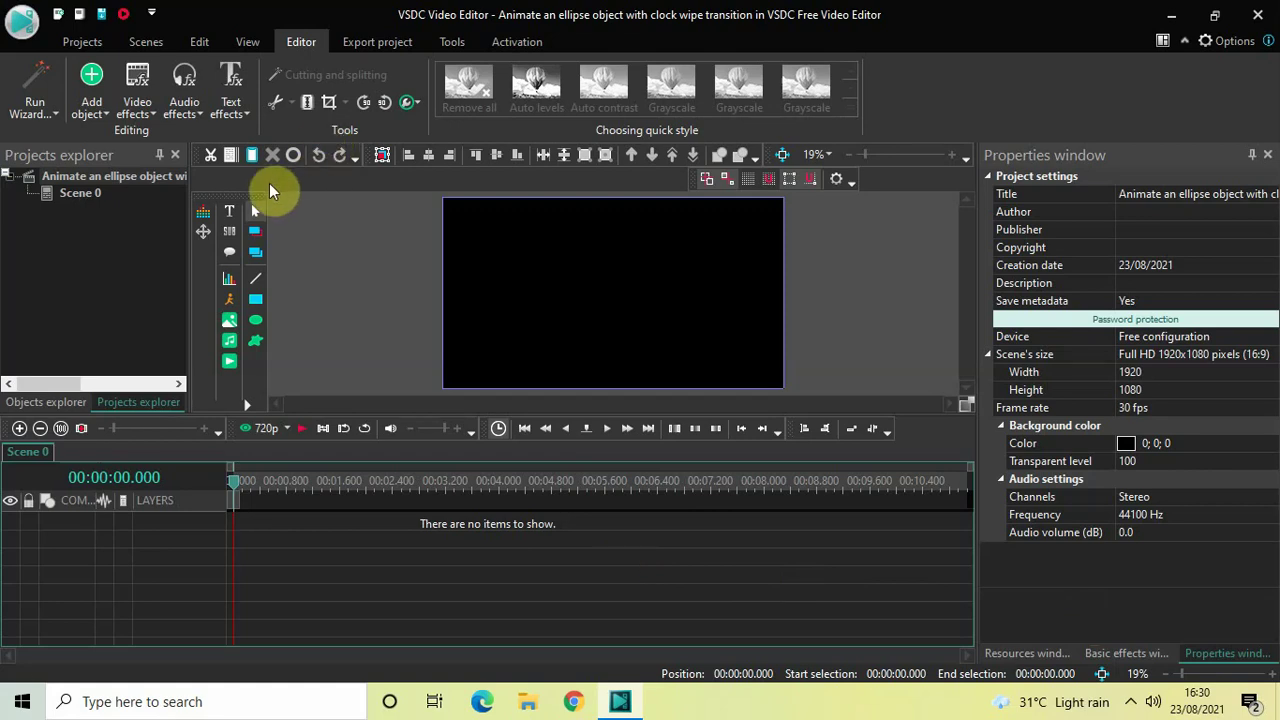
# Add a rectangle from the cursor position on a new layer and give it the same size as the scene
pyautogui.click(97, 115)
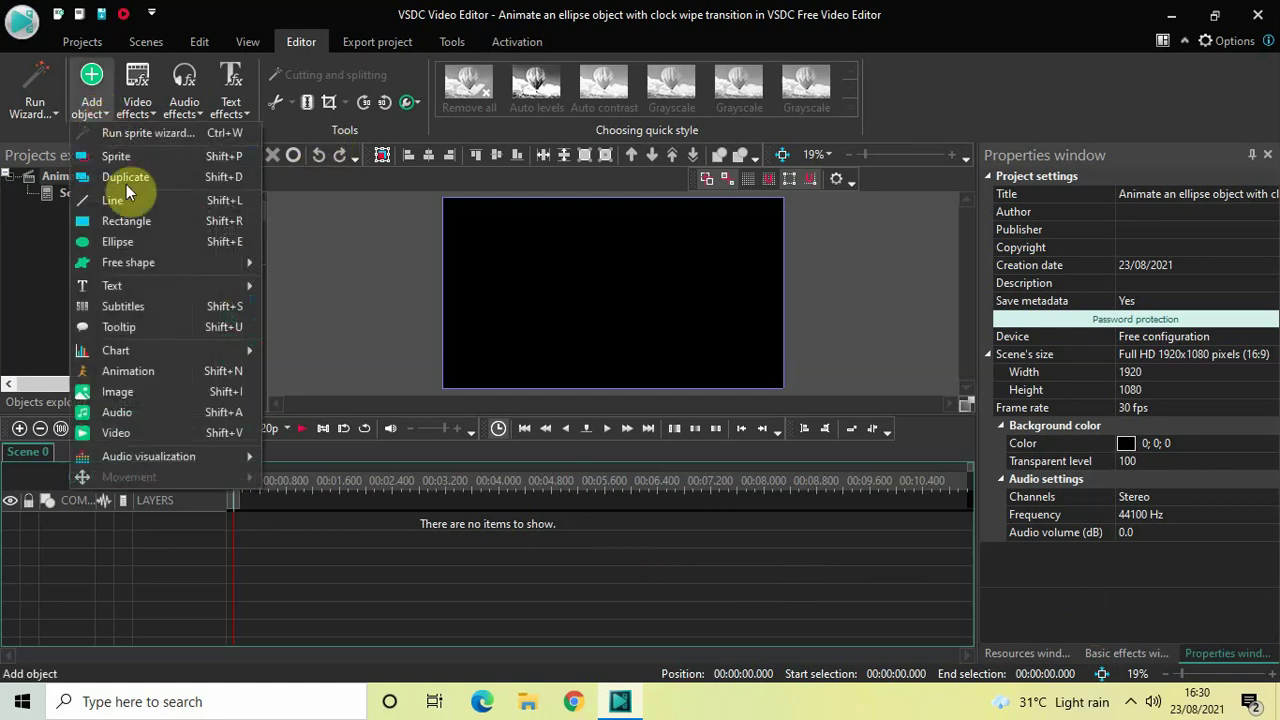
pyautogui.click(138, 220)
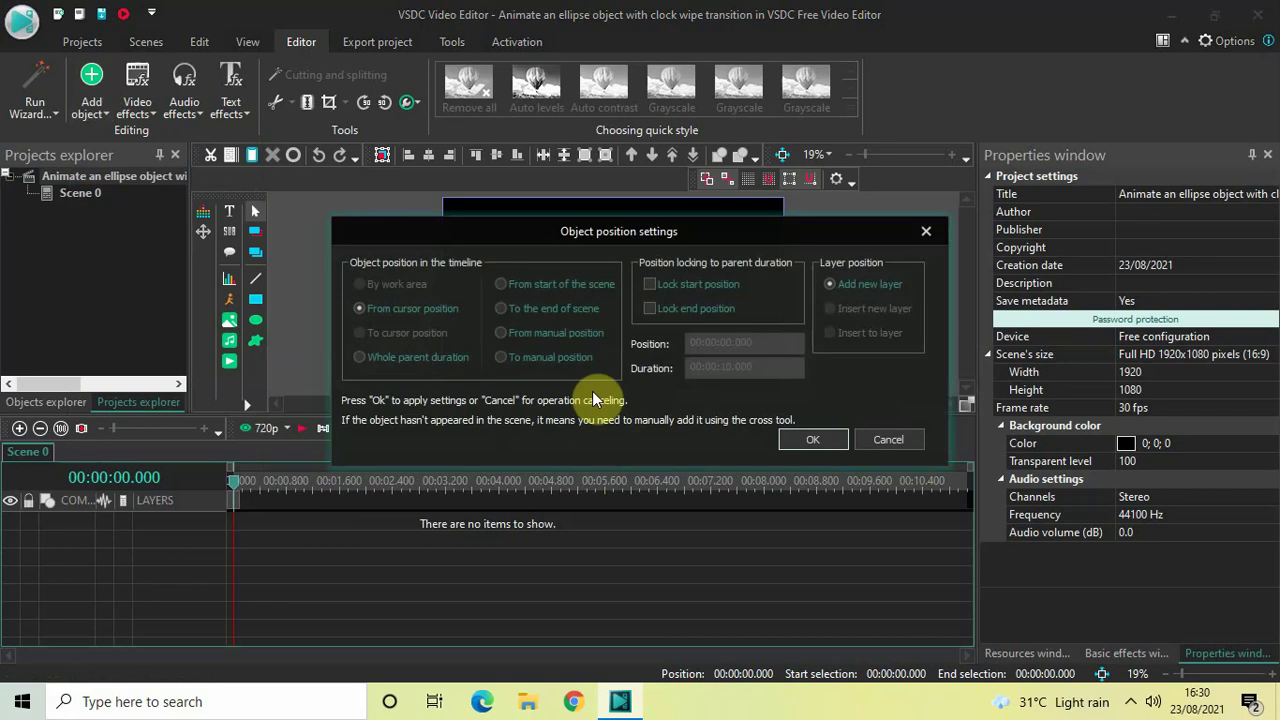
pyautogui.click(800, 441)
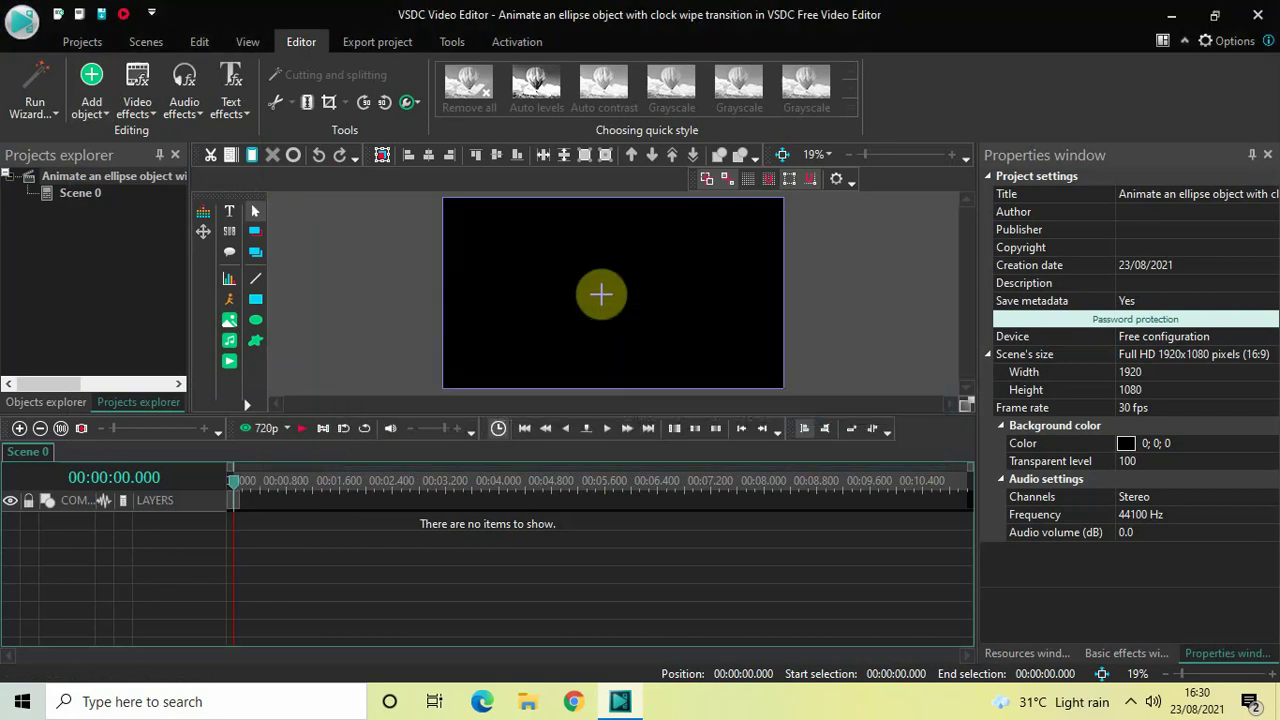
pyautogui.moveTo(498, 219); pyautogui.dragTo(715, 348)
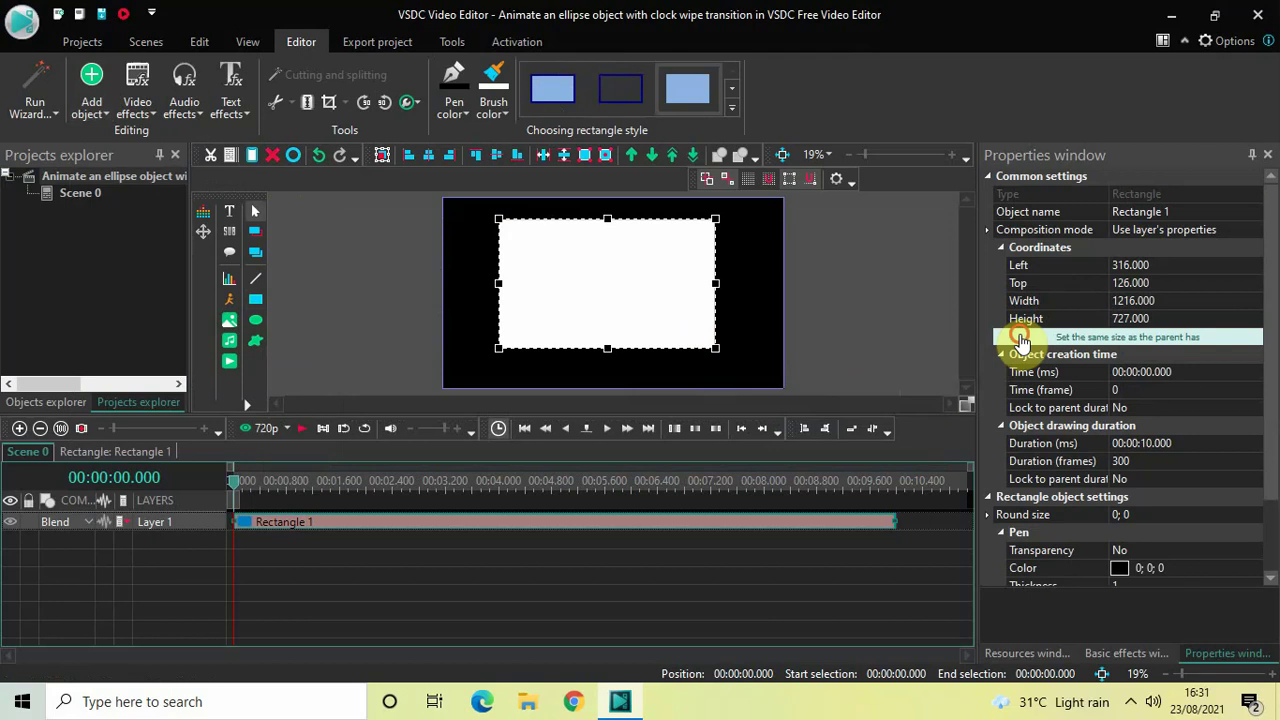
pyautogui.click(1022, 342)
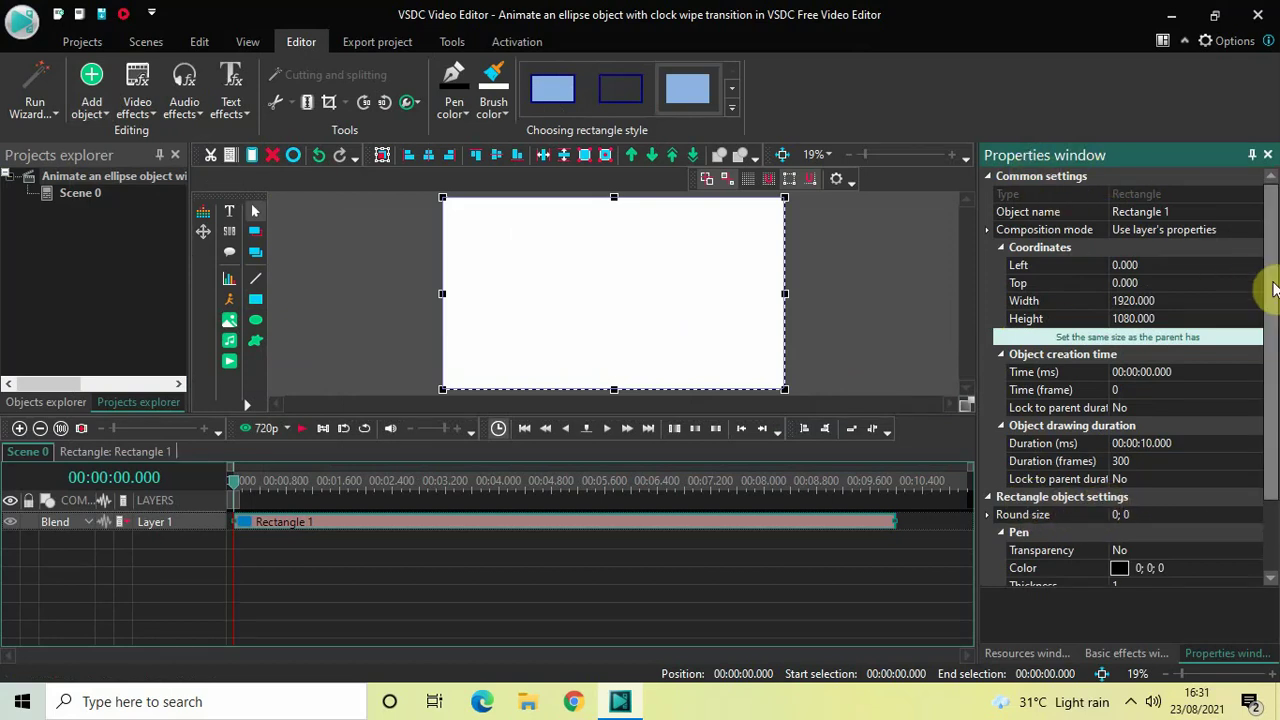
# Set the rectangle's solid brush fill colour to 20; 30; 51
pyautogui.moveTo(1273, 289); pyautogui.dragTo(1276, 468)
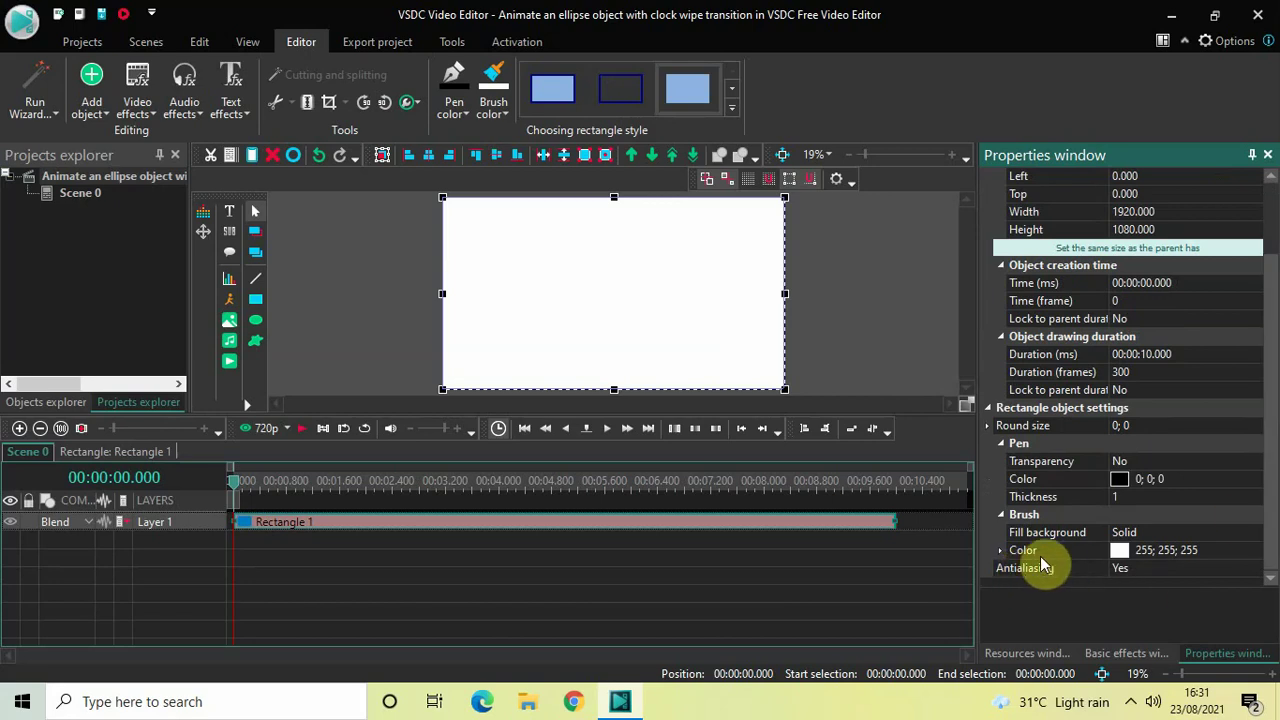
pyautogui.click(1214, 549)
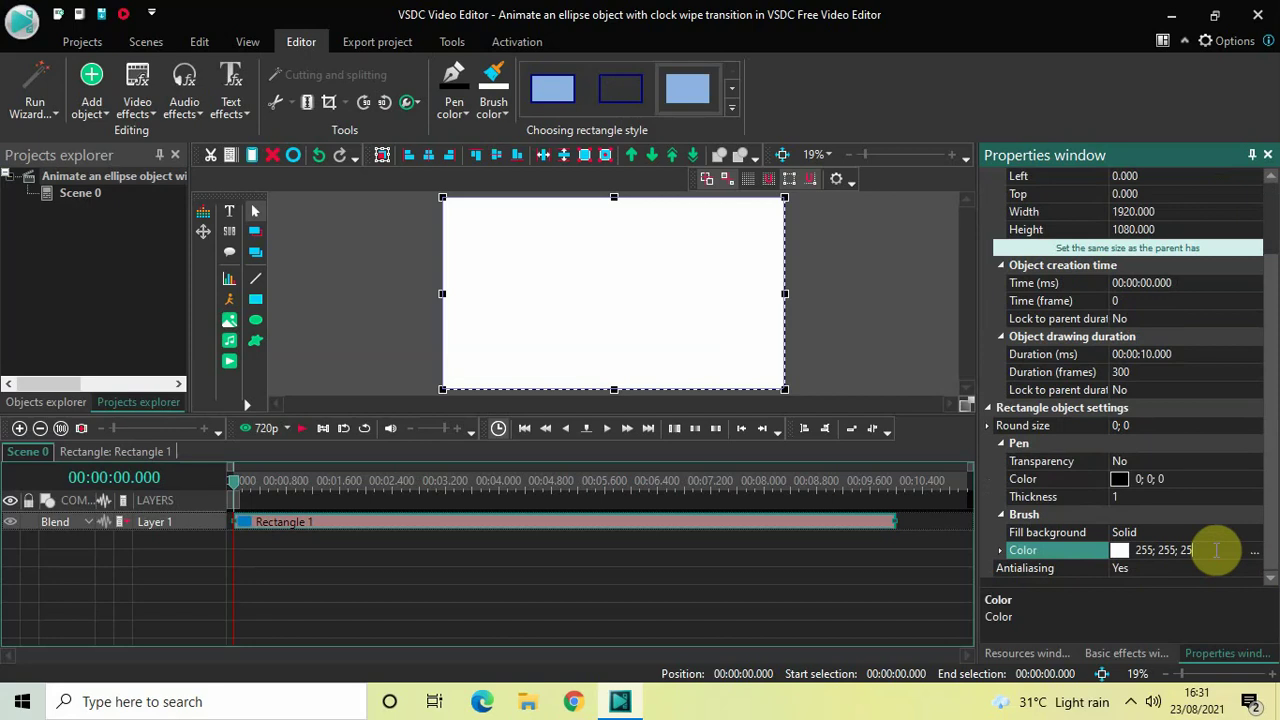
pyautogui.press('BackSpace')
pyautogui.press('BackSpace')
pyautogui.press('BackSpace')
pyautogui.press('BackSpace')
pyautogui.press('BackSpace')
pyautogui.press('BackSpace')
pyautogui.press('BackSpace')
pyautogui.press('BackSpace')
pyautogui.press('BackSpace')
pyautogui.press('BackSpace')
pyautogui.press('BackSpace')
pyautogui.press('BackSpace')
pyautogui.press('BackSpace')
pyautogui.write('2')
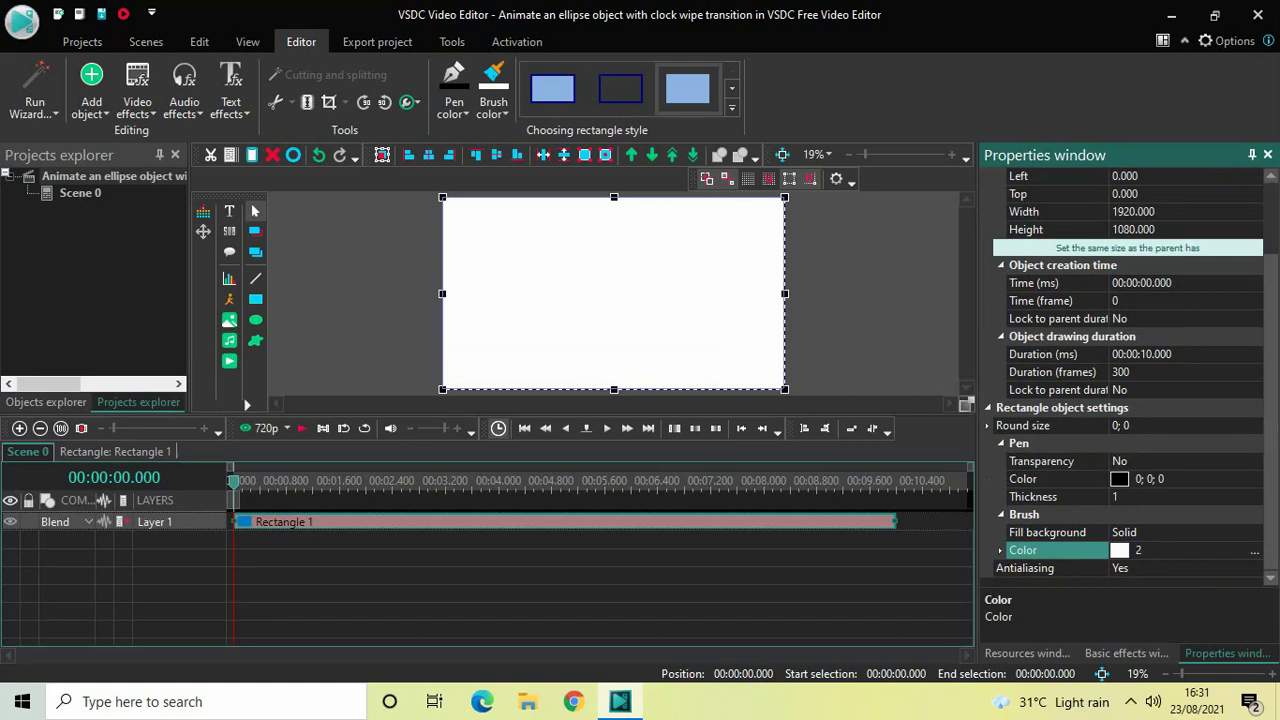
pyautogui.write('0;30;51')
pyautogui.press('Return')
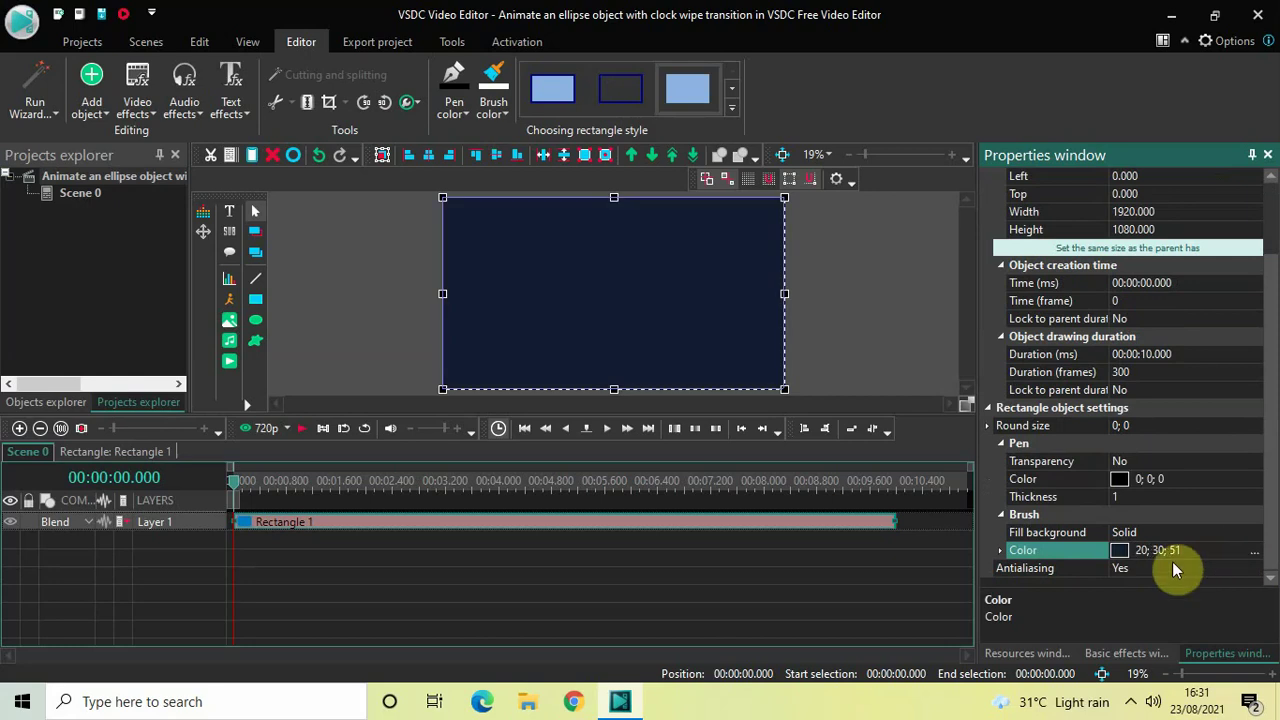
pyautogui.click(722, 585)
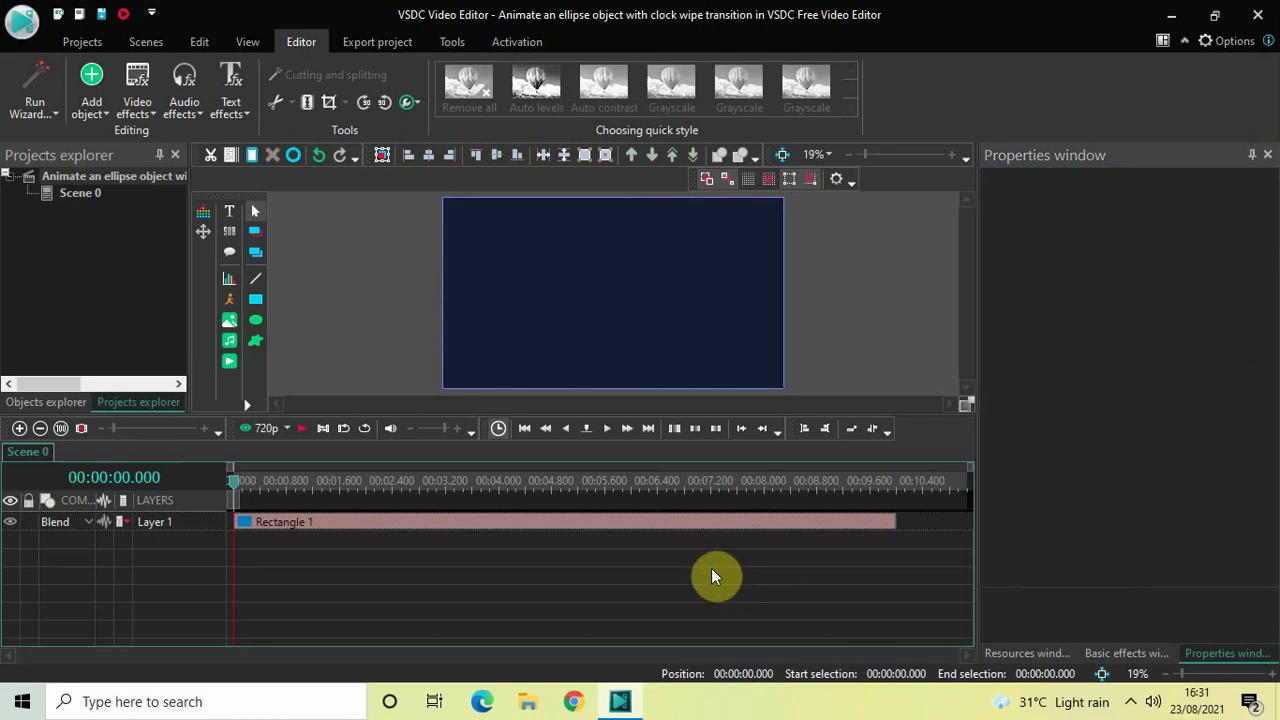
# Set the rectangle's drawing duration to 00:00:02.000
pyautogui.click(671, 534)
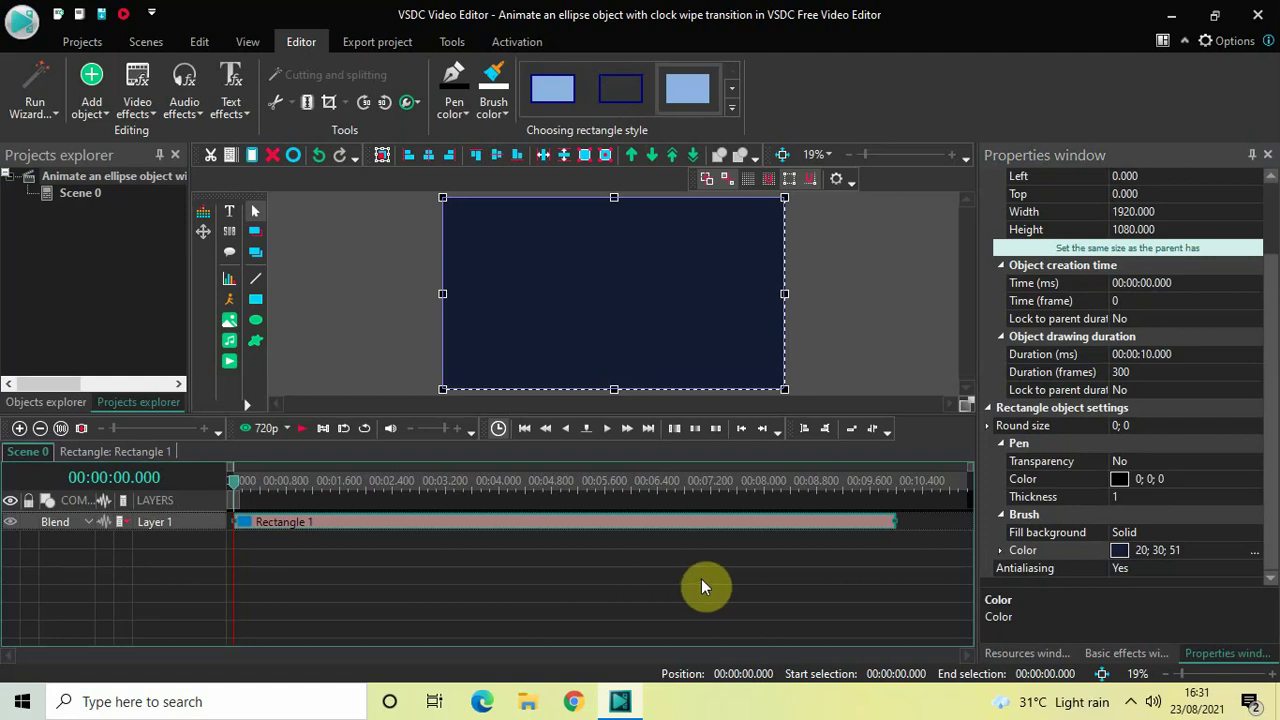
pyautogui.click(1150, 362)
pyautogui.click(1151, 363)
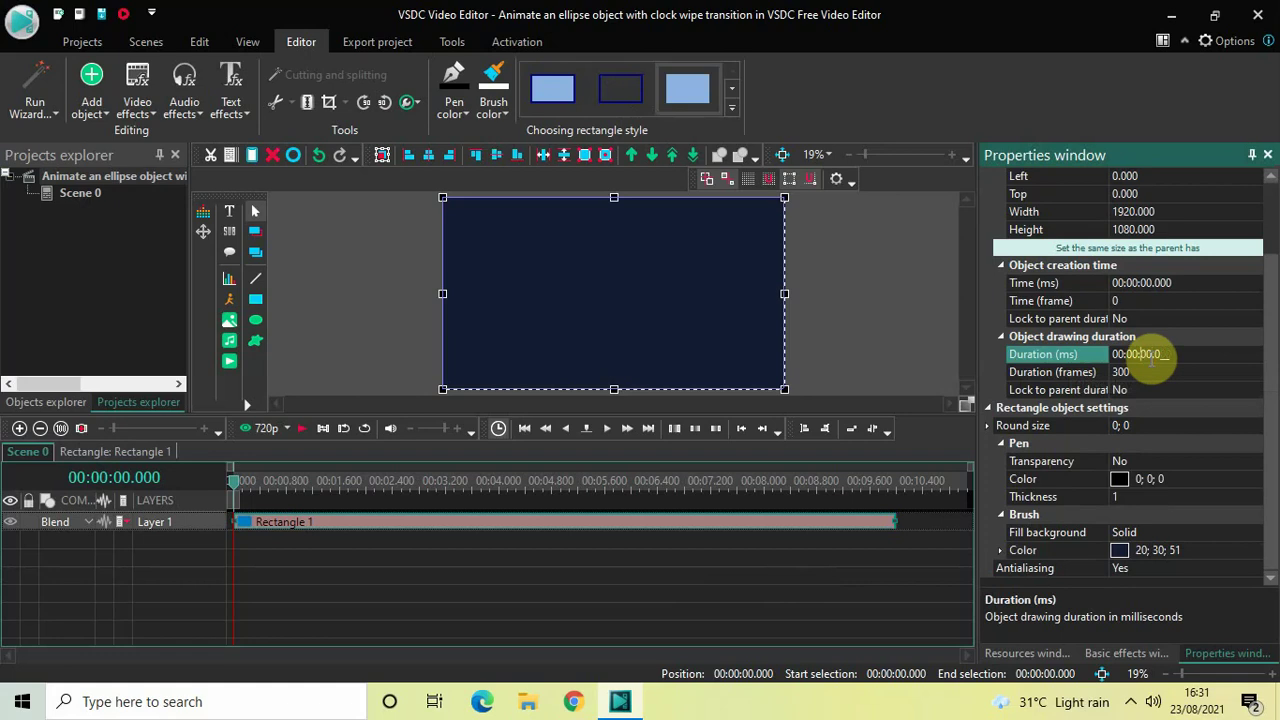
pyautogui.write('2000')
pyautogui.press('Return')
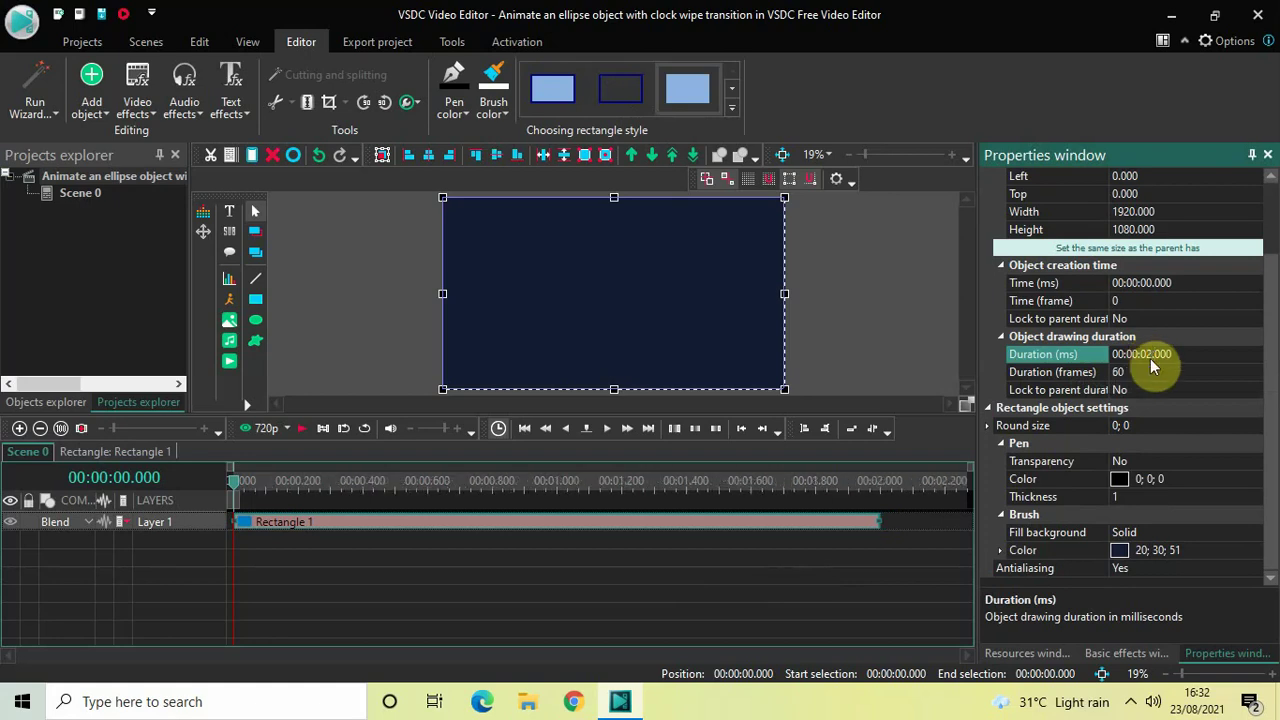
pyautogui.click(744, 577)
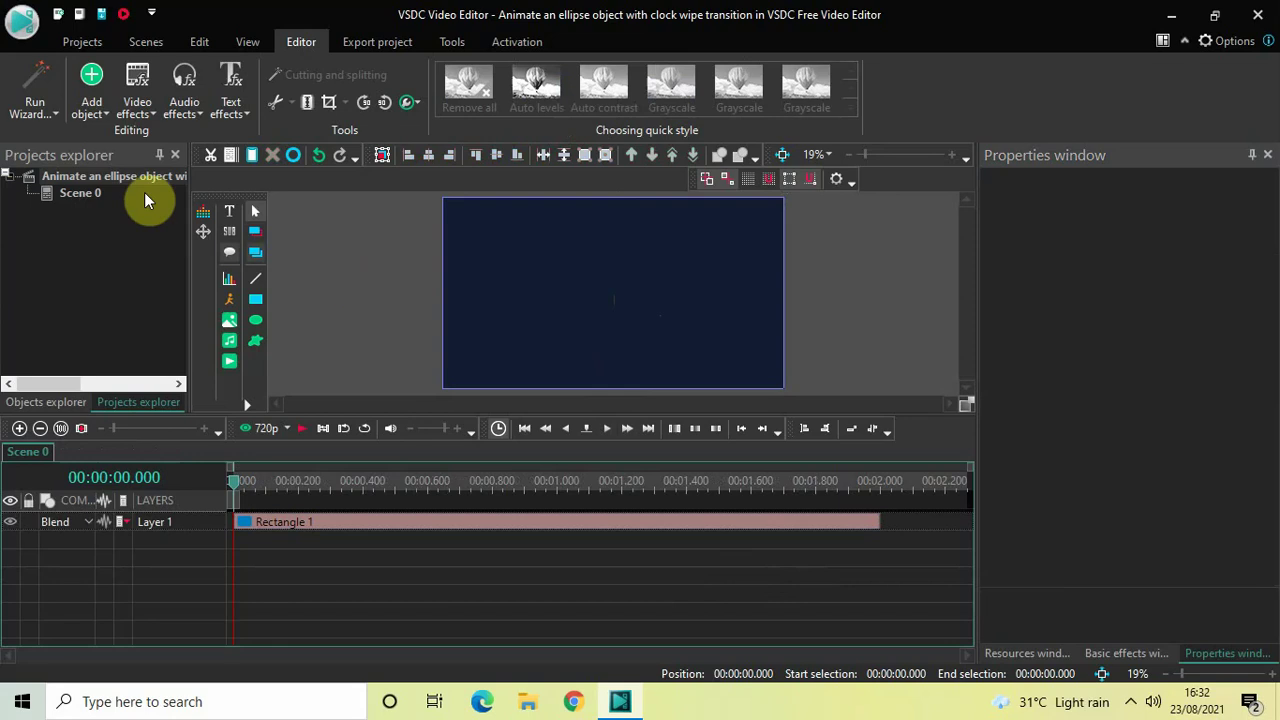
# Add an ellipse of about 632 by 637 pixels near the scene's centre, from the cursor position on a new layer
pyautogui.click(91, 100)
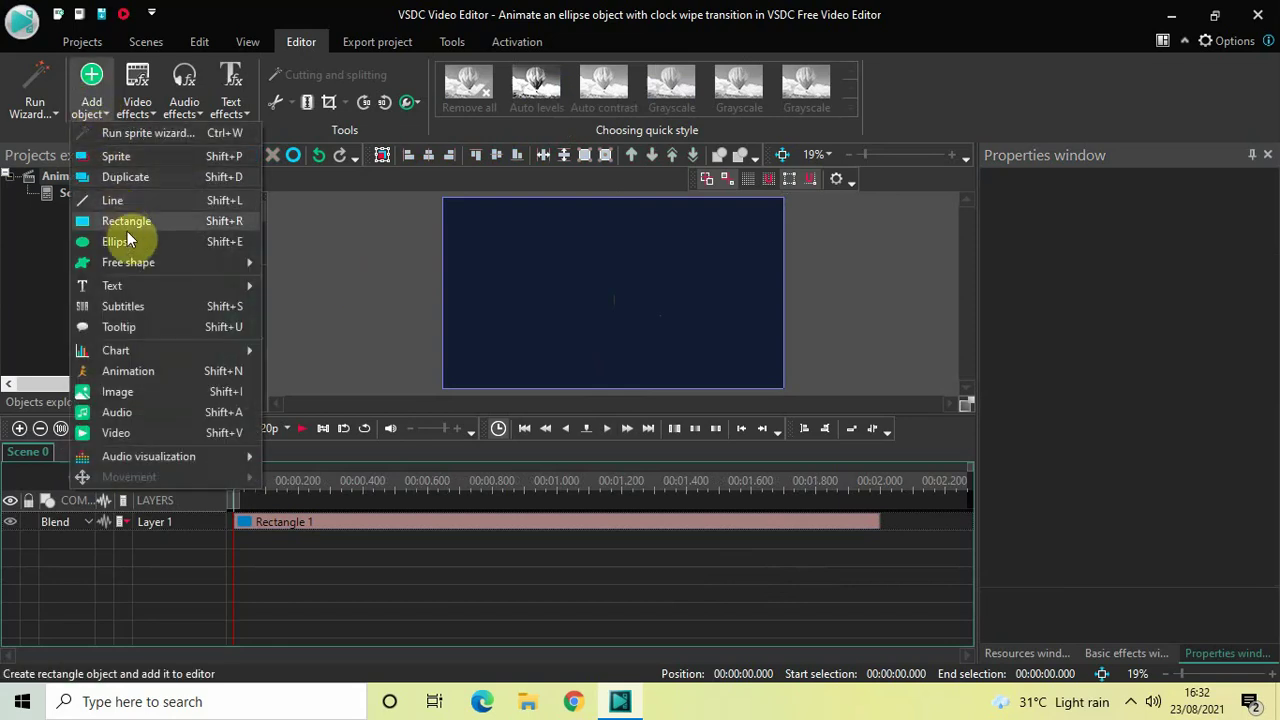
pyautogui.click(132, 237)
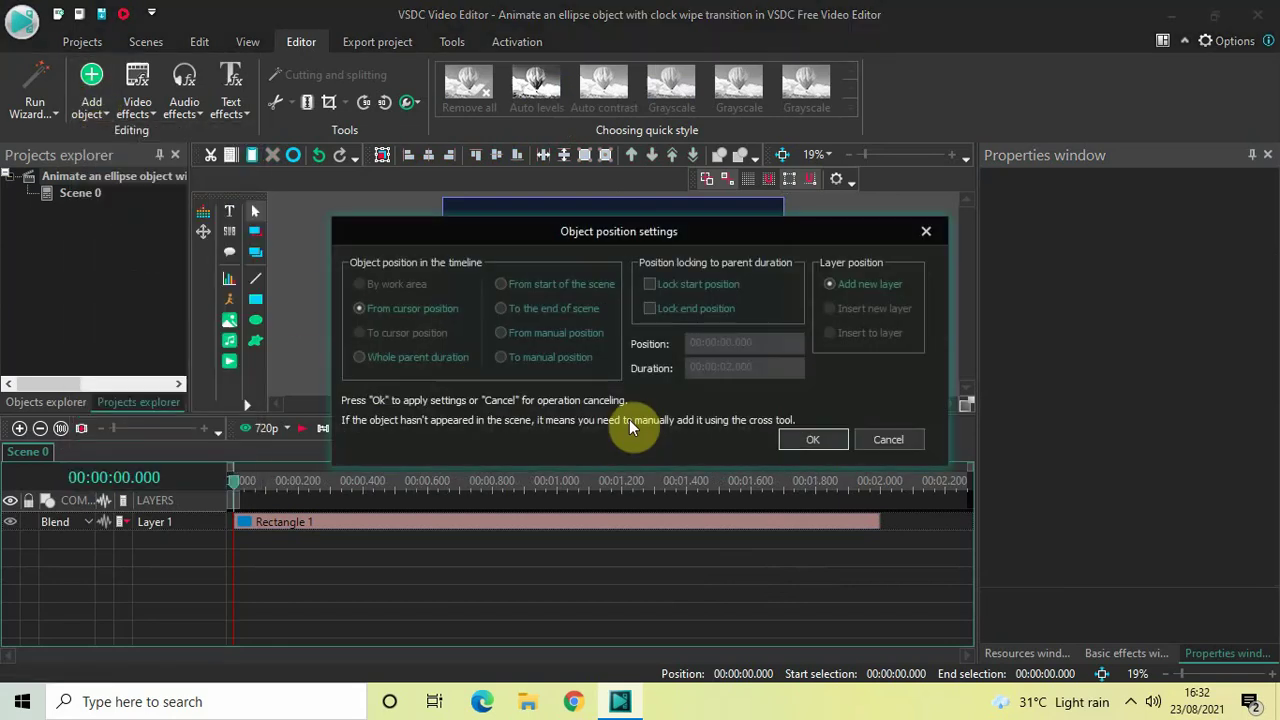
pyautogui.click(797, 442)
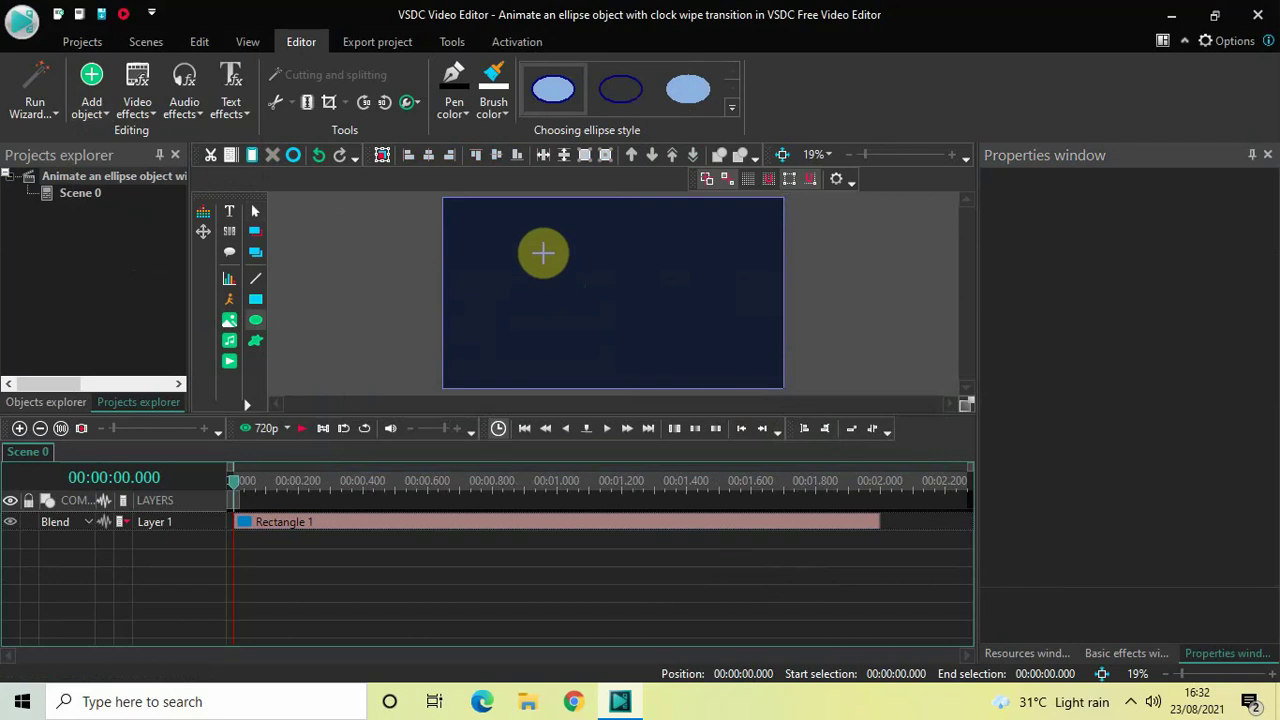
pyautogui.moveTo(543, 243); pyautogui.dragTo(655, 349)
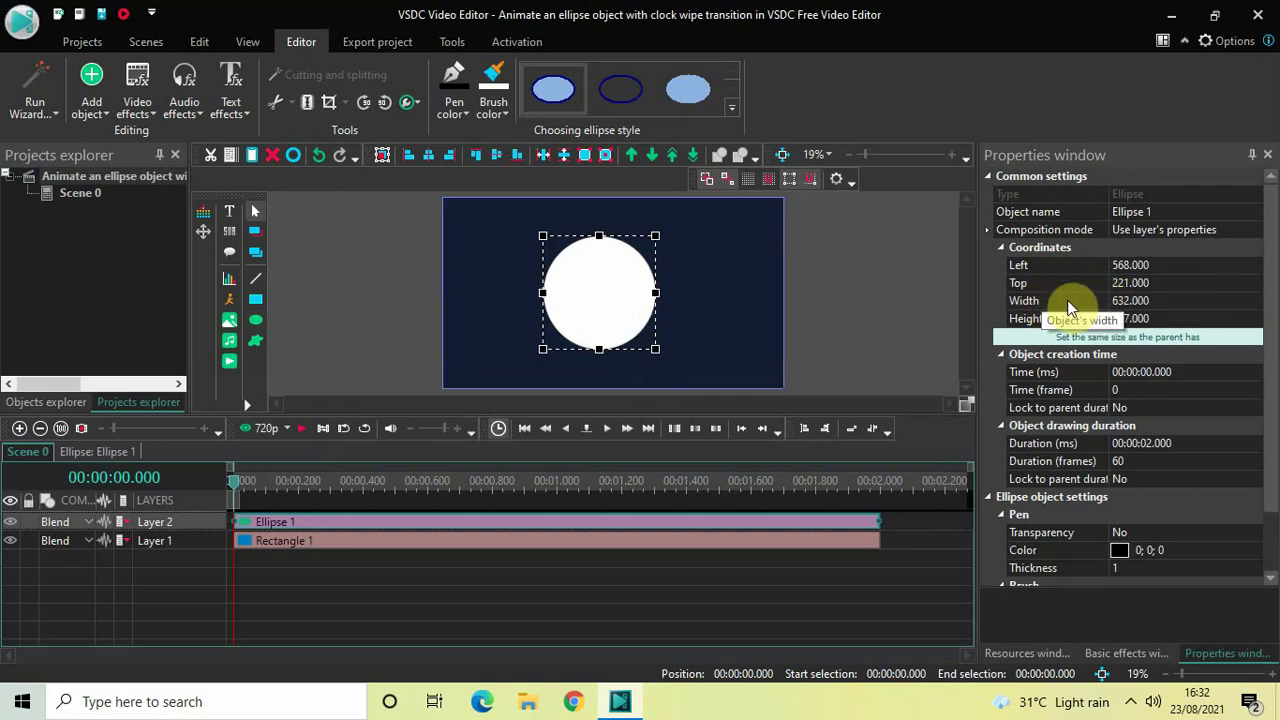
# Set the ellipse's width and height both to 700 pixels
pyautogui.click(1167, 300)
pyautogui.doubleClick(1167, 300)
pyautogui.press('BackSpace')
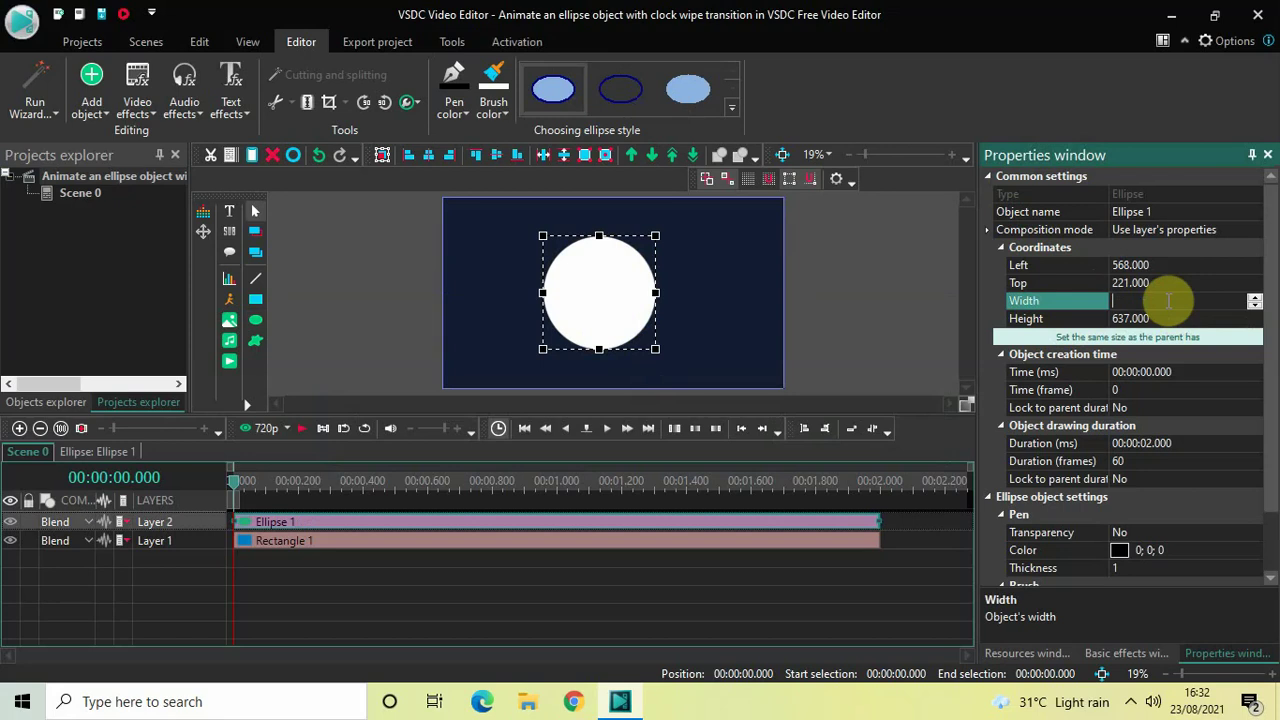
pyautogui.write('700')
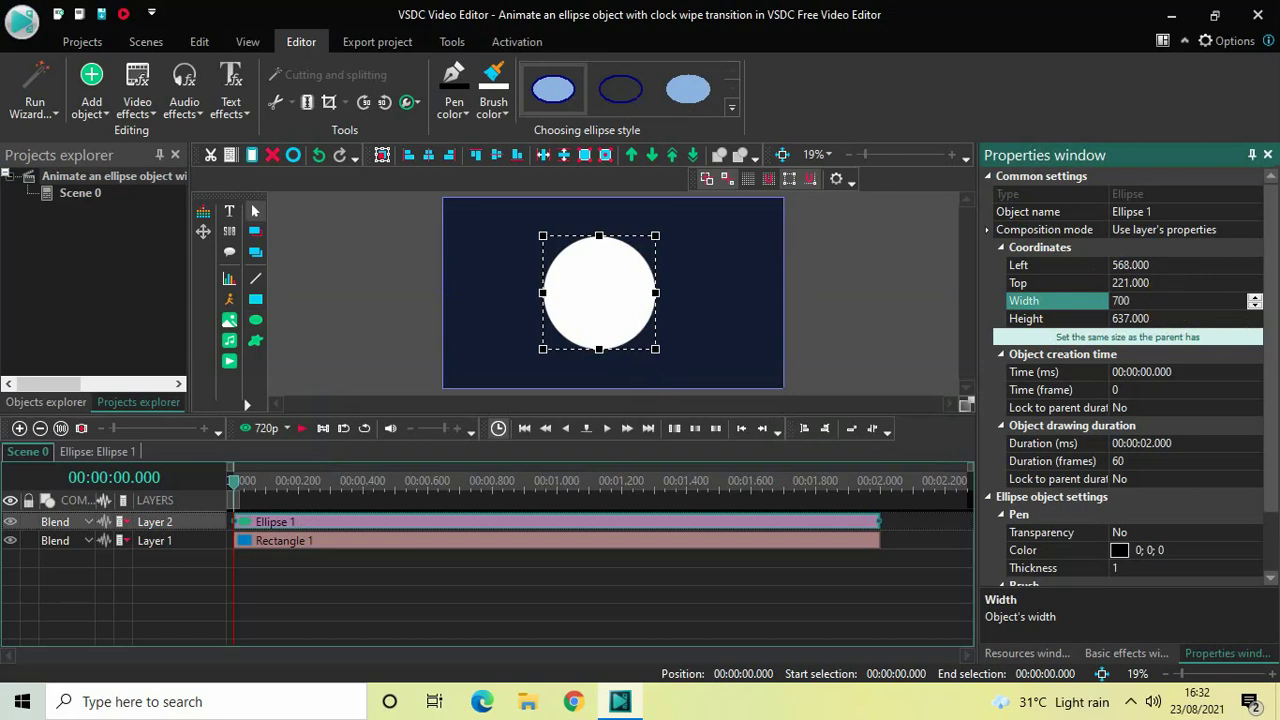
pyautogui.press('Return')
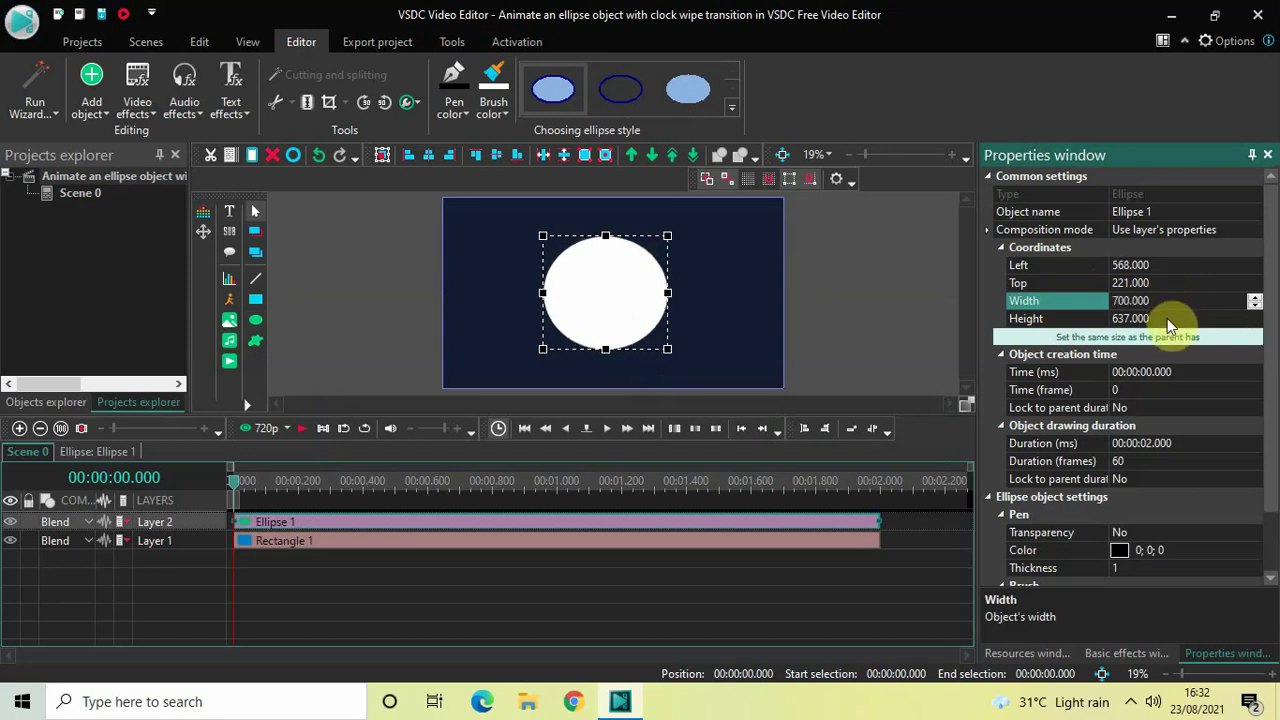
pyautogui.click(1167, 318)
pyautogui.doubleClick(1167, 318)
pyautogui.press('BackSpace')
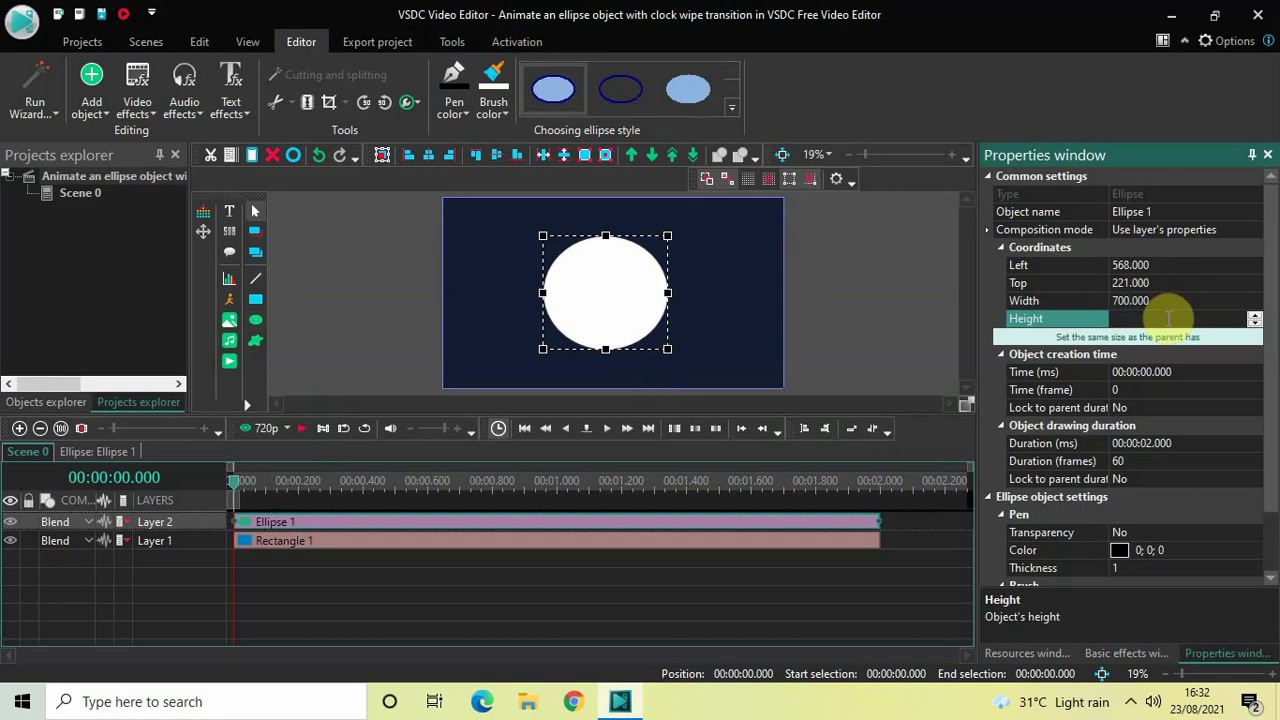
pyautogui.write('700')
pyautogui.press('Return')
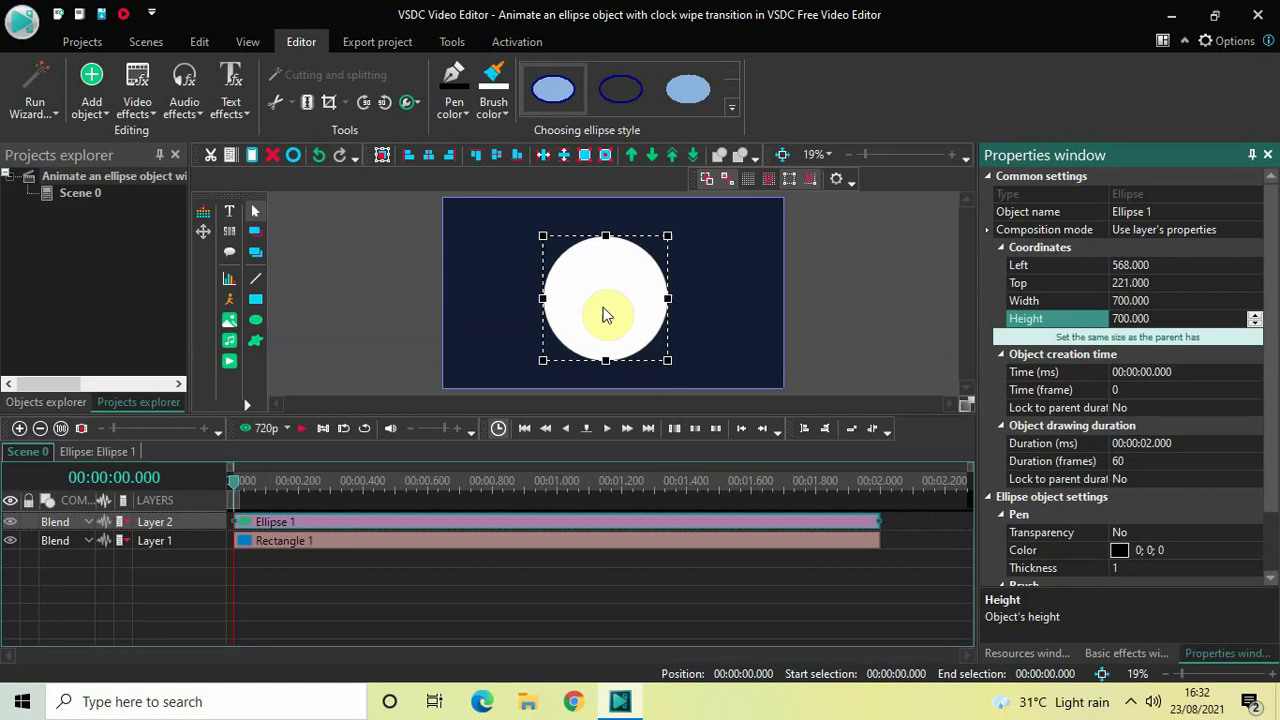
# Centre the ellipse horizontally and vertically in the scene
pyautogui.click(428, 158)
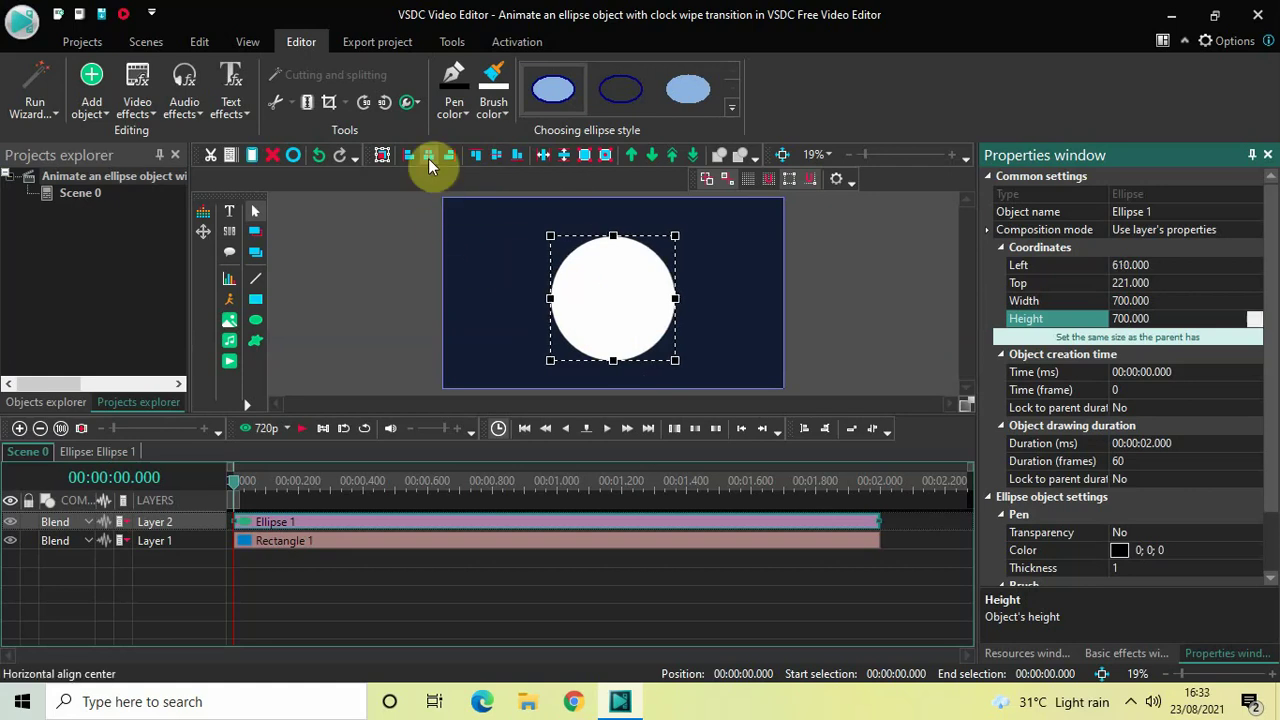
pyautogui.click(497, 160)
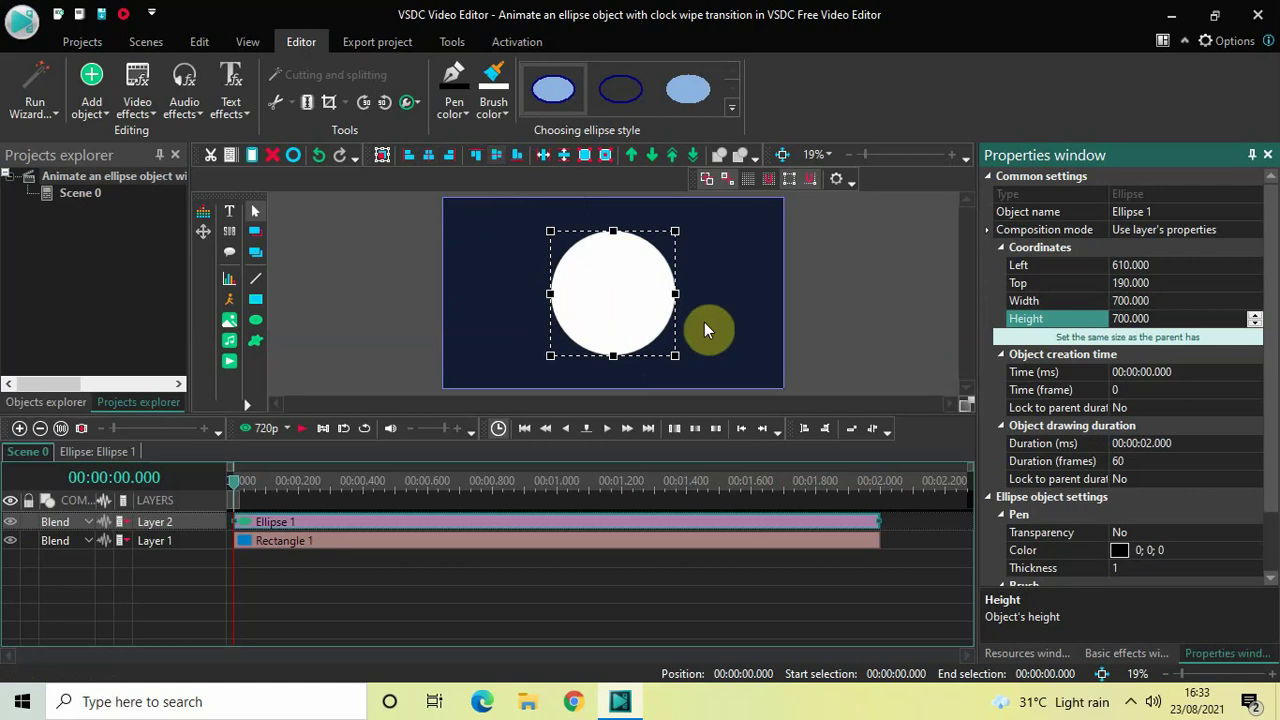
pyautogui.click(859, 322)
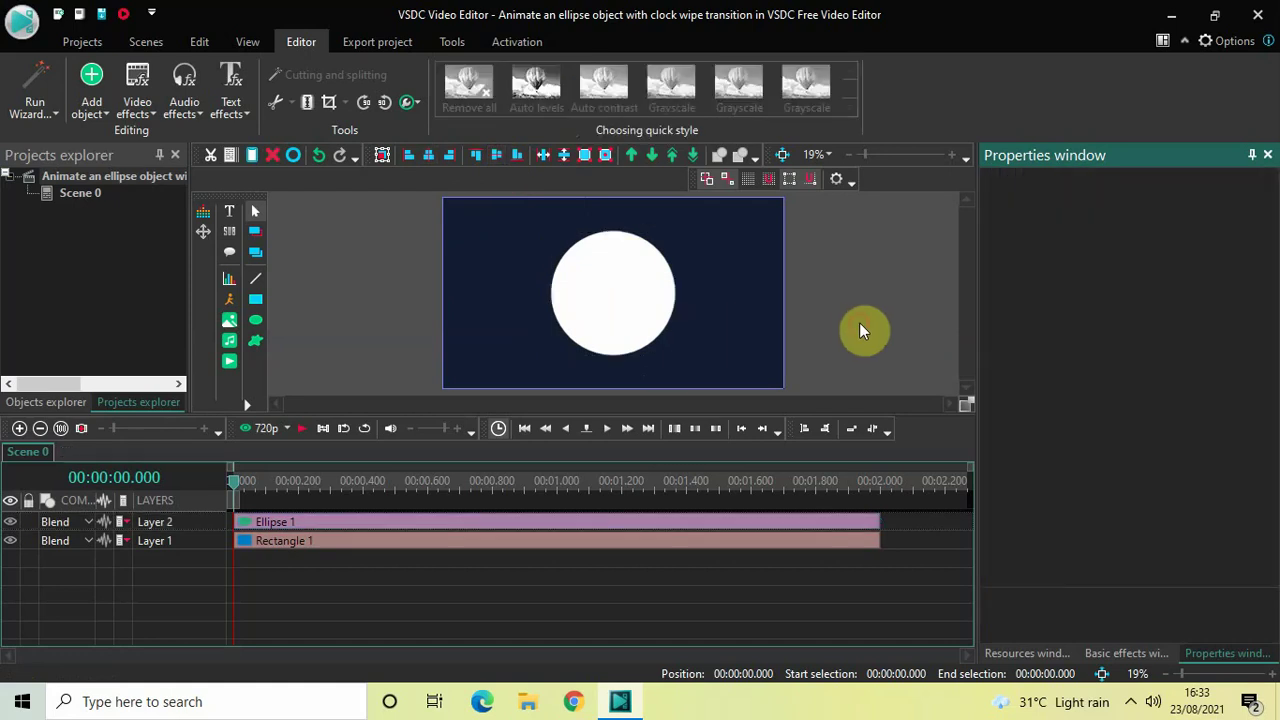
# Set the ellipse's solid brush fill colour to 229; 110; 132
pyautogui.click(666, 528)
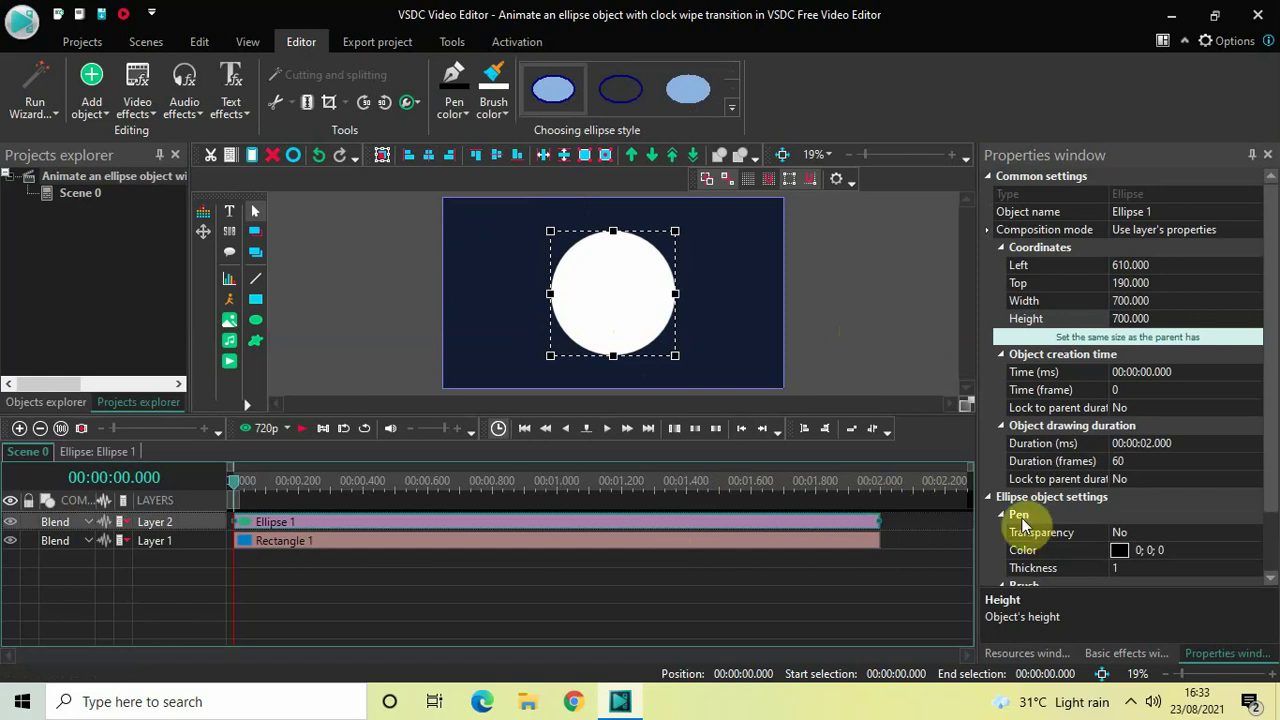
pyautogui.click(1272, 425)
pyautogui.moveTo(1272, 425); pyautogui.dragTo(1268, 558)
pyautogui.click(1062, 552)
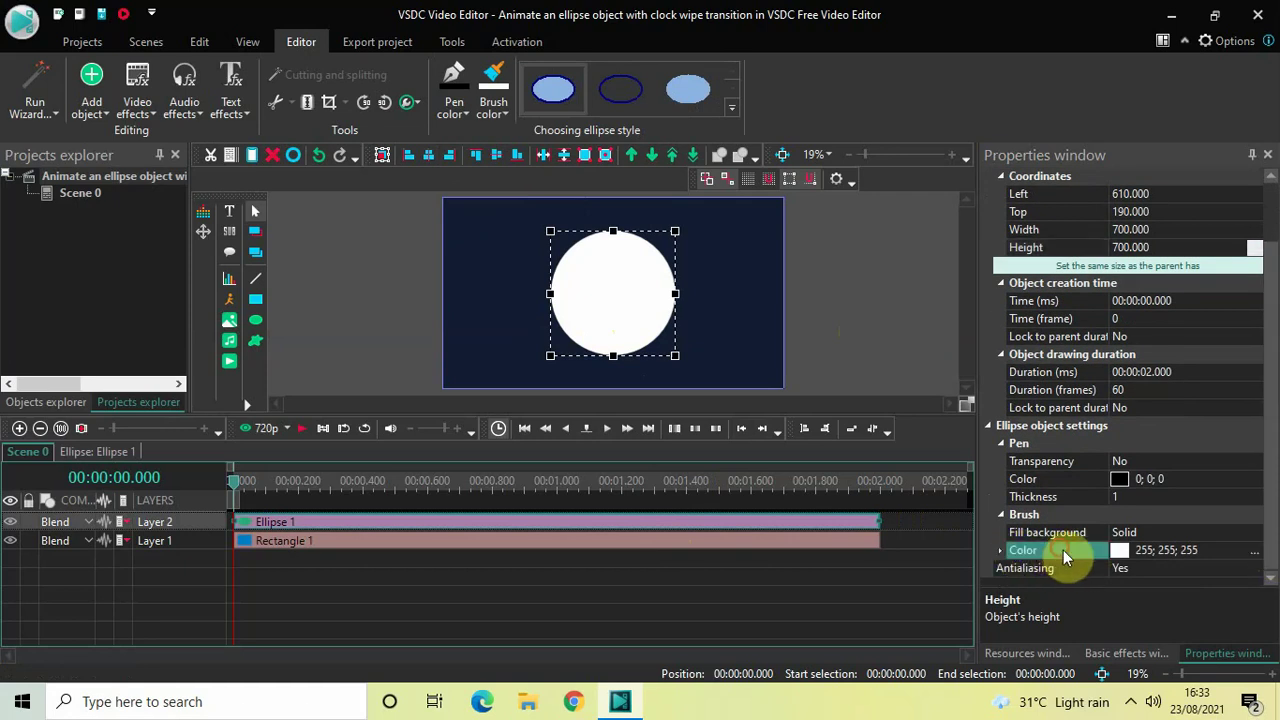
pyautogui.click(1217, 550)
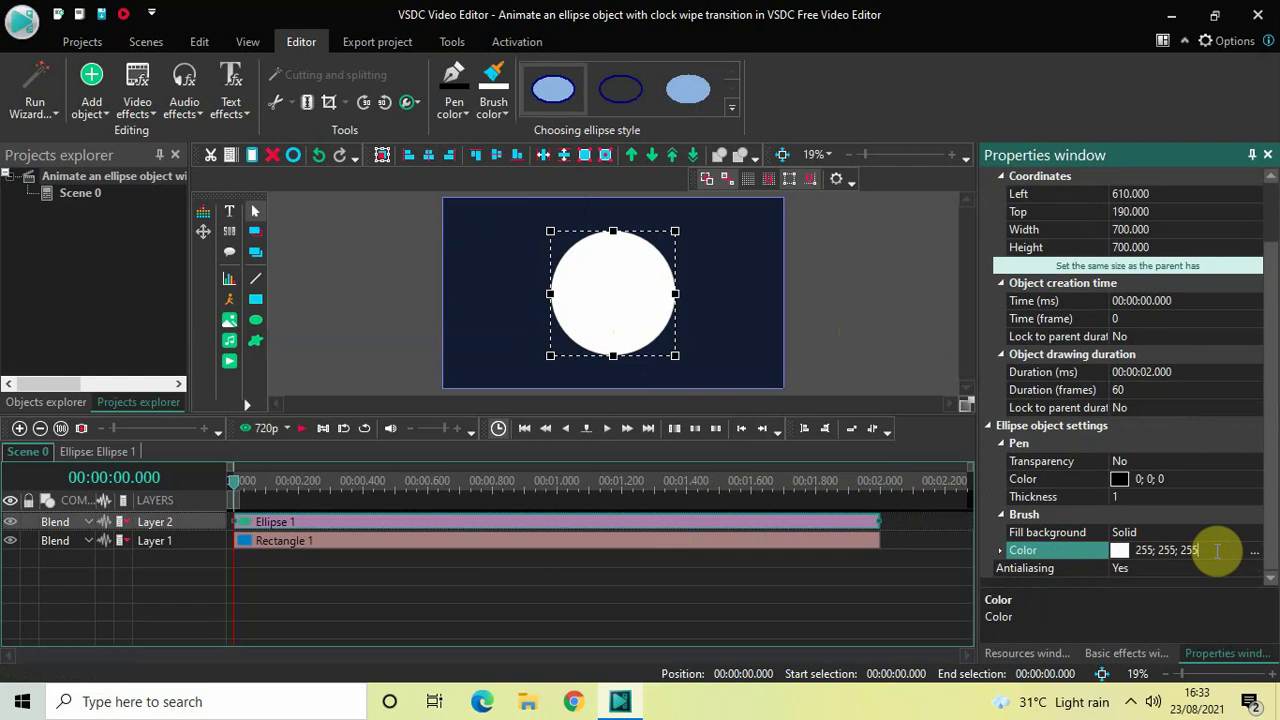
pyautogui.press('BackSpace')
pyautogui.press('BackSpace')
pyautogui.press('BackSpace')
pyautogui.press('BackSpace')
pyautogui.press('BackSpace')
pyautogui.press('BackSpace')
pyautogui.press('BackSpace')
pyautogui.press('BackSpace')
pyautogui.press('BackSpace')
pyautogui.press('BackSpace')
pyautogui.press('BackSpace')
pyautogui.press('BackSpace')
pyautogui.press('BackSpace')
pyautogui.write('22')
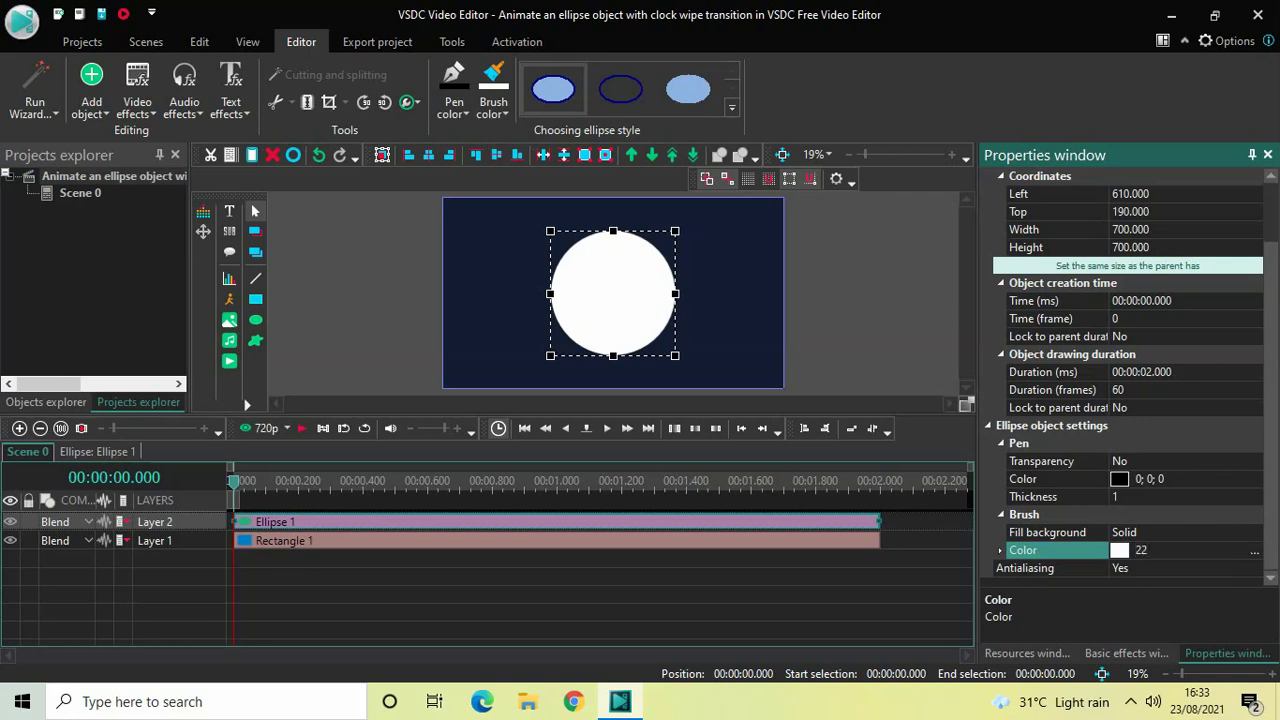
pyautogui.write('9;110;132')
pyautogui.press('Return')
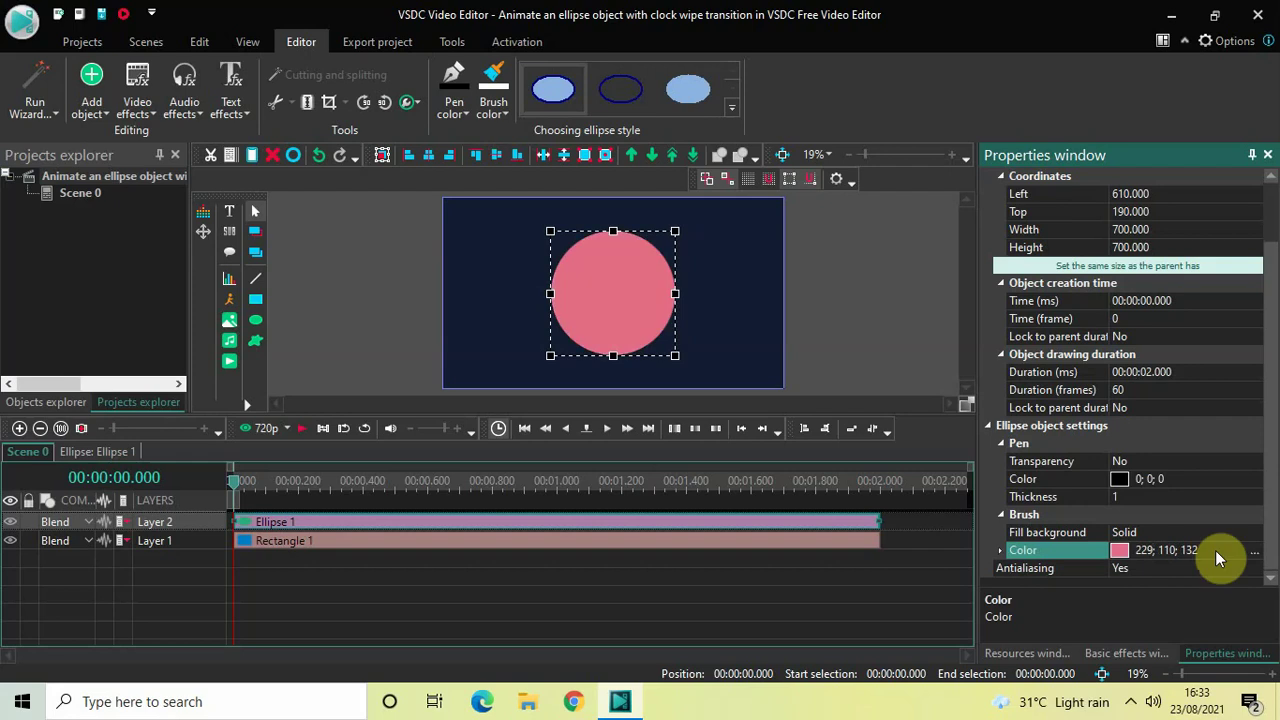
pyautogui.click(847, 594)
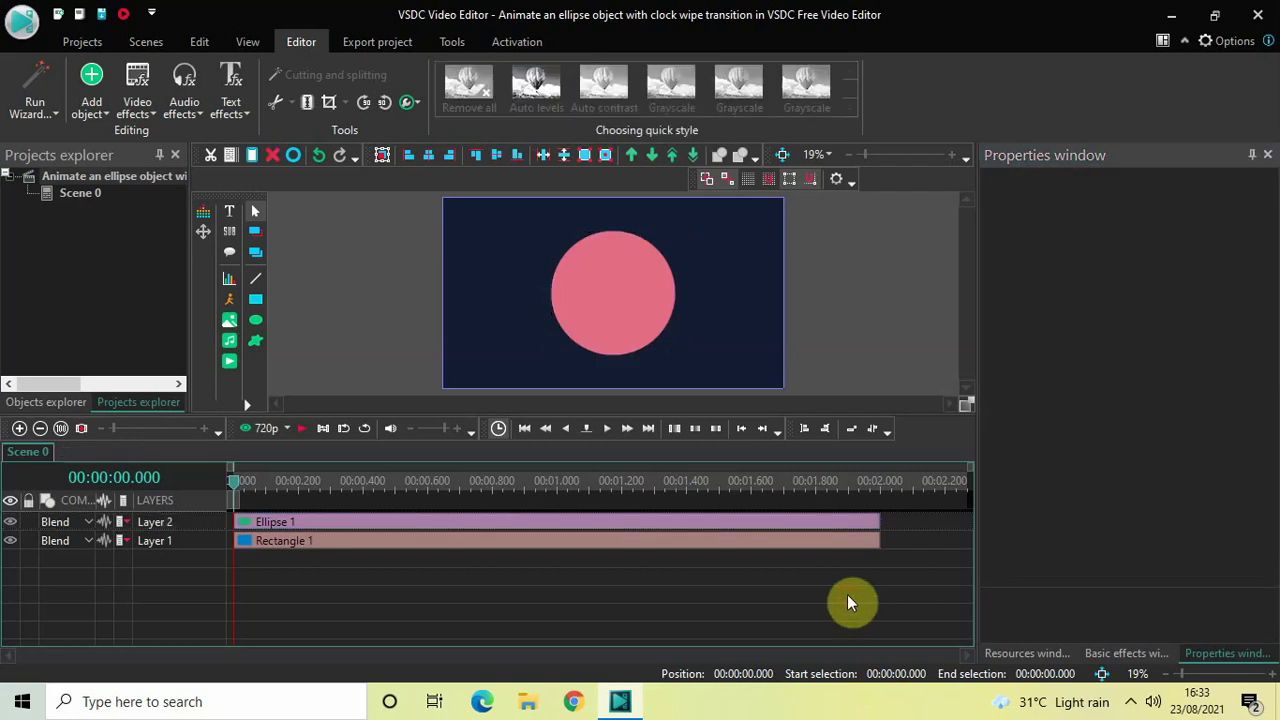
# Set the pink ellipse's drawing duration to 00:00:01.700 and shift it on the timeline to start at 00:00:00.300
pyautogui.click(679, 530)
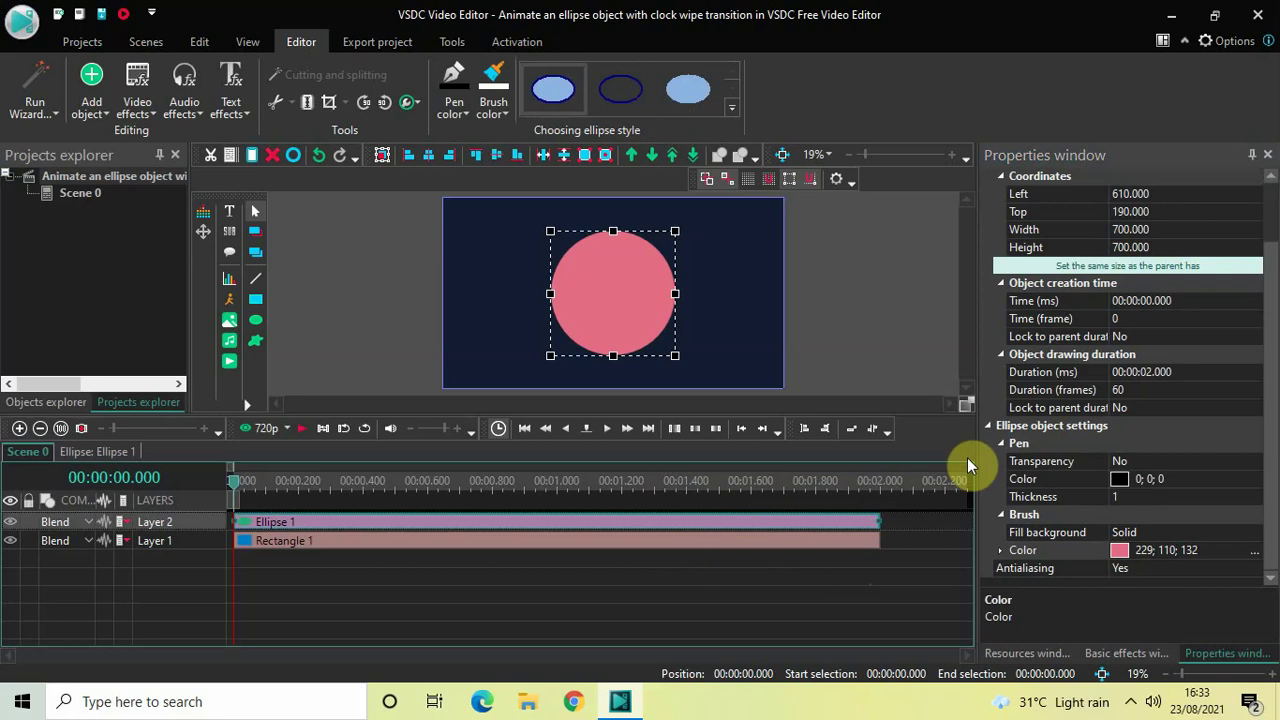
pyautogui.click(1196, 371)
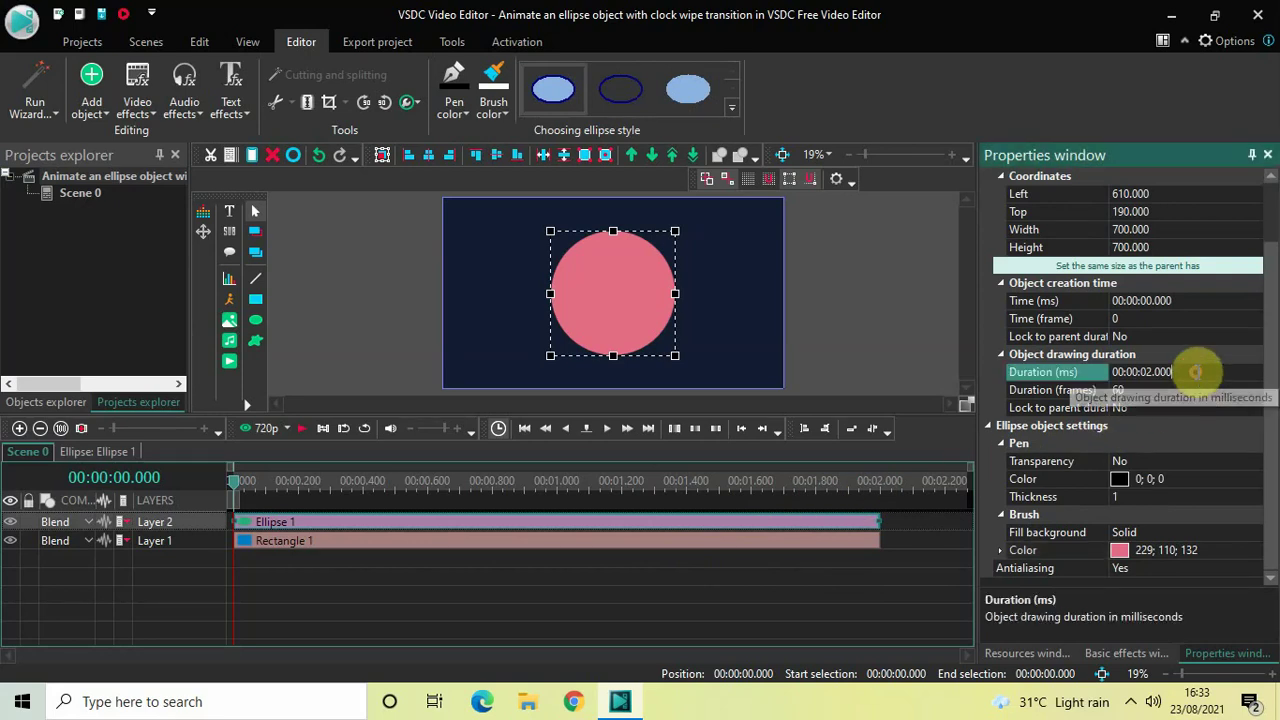
pyautogui.press('BackSpace')
pyautogui.press('BackSpace')
pyautogui.press('BackSpace')
pyautogui.press('BackSpace')
pyautogui.press('BackSpace')
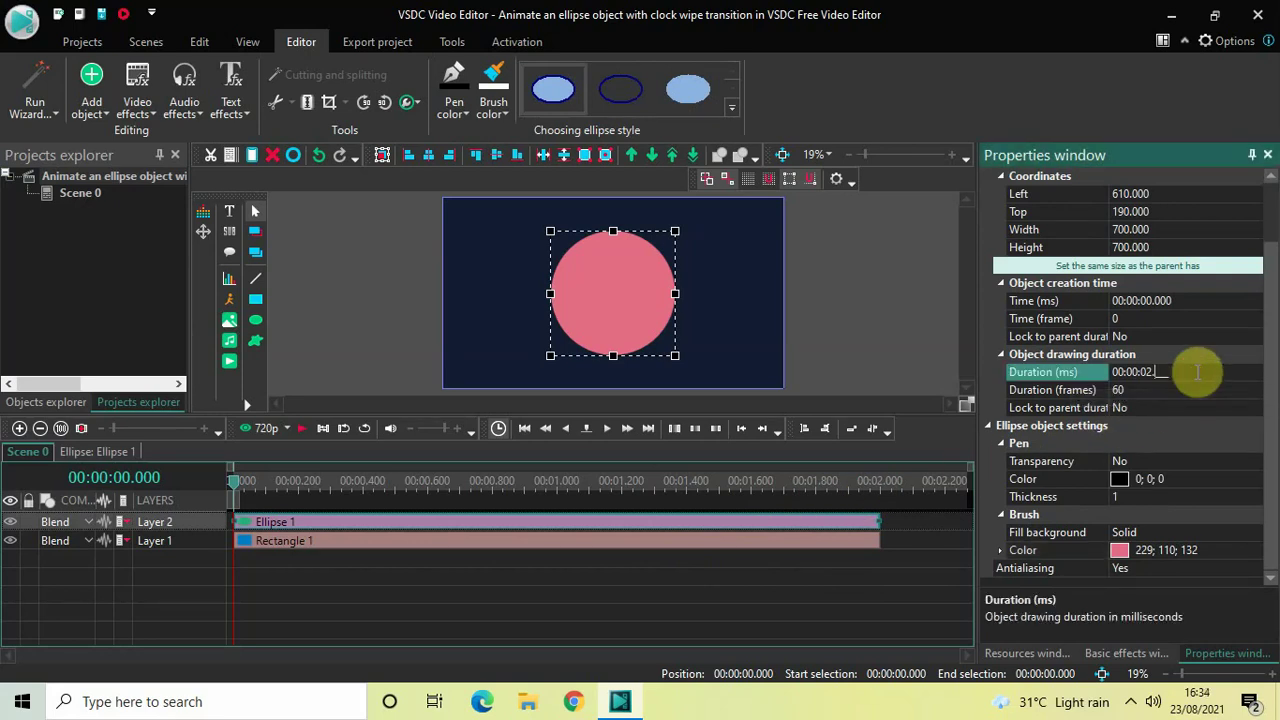
pyautogui.write('1.700')
pyautogui.press('Return')
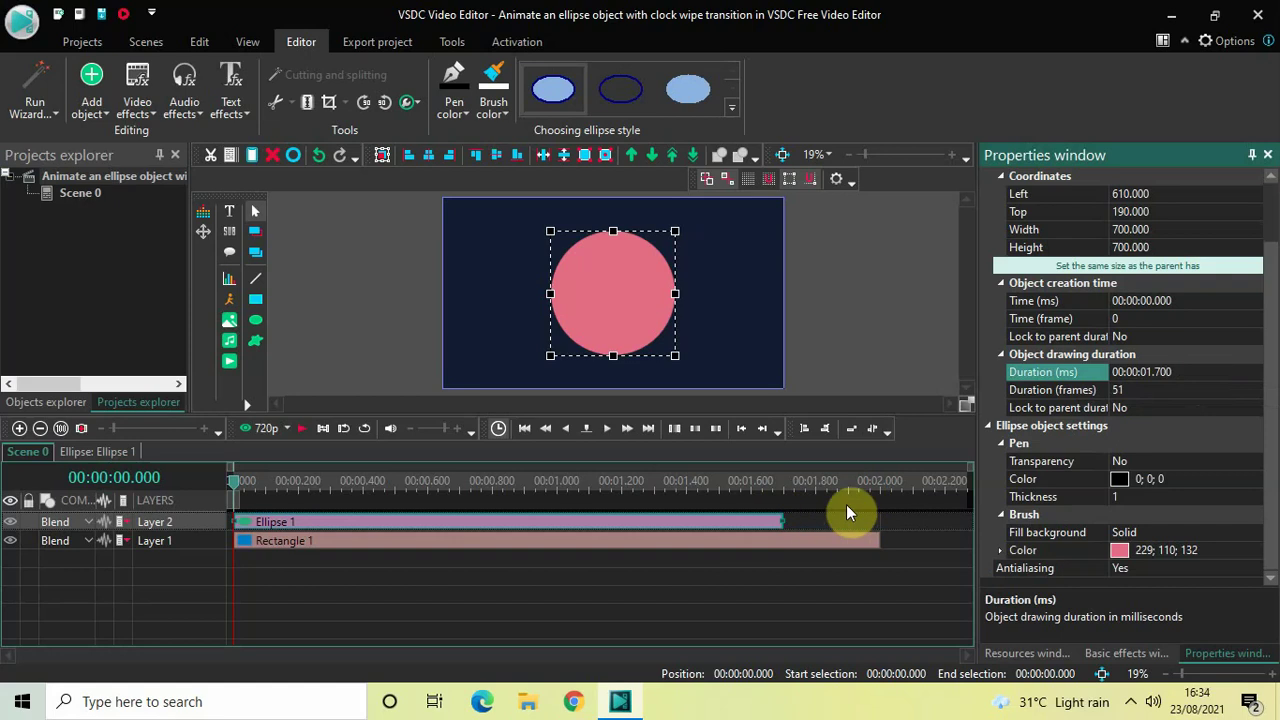
pyautogui.moveTo(620, 524); pyautogui.dragTo(708, 517)
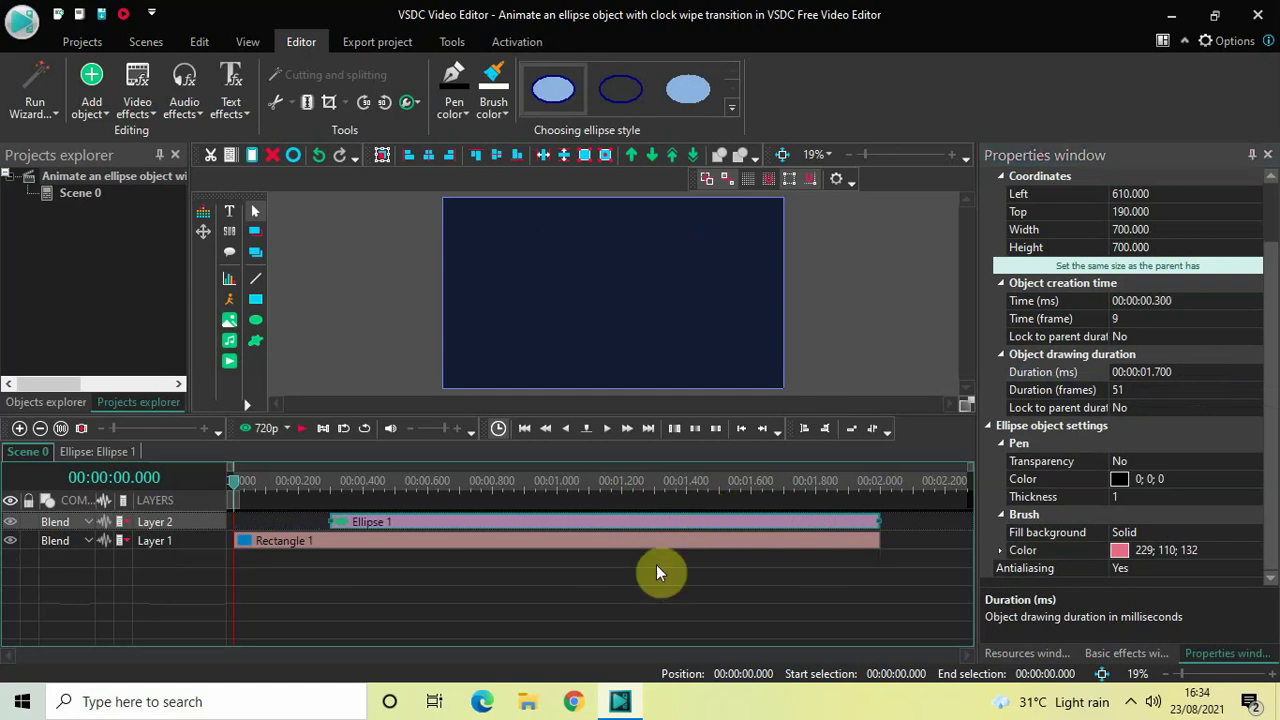
# Add a Wipe transition inside the ellipse on a new layer and extend it to start at 00:00:00.000 with a 00:00:01.700 duration
pyautogui.doubleClick(615, 524)
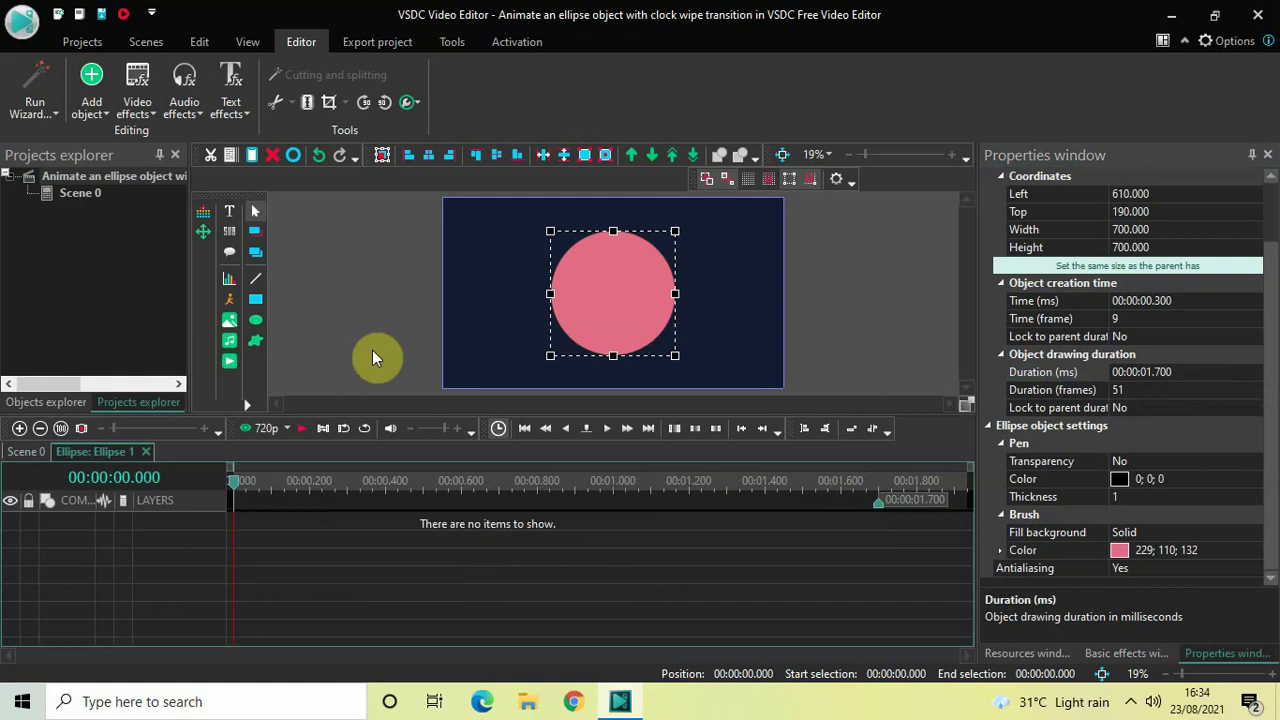
pyautogui.click(136, 100)
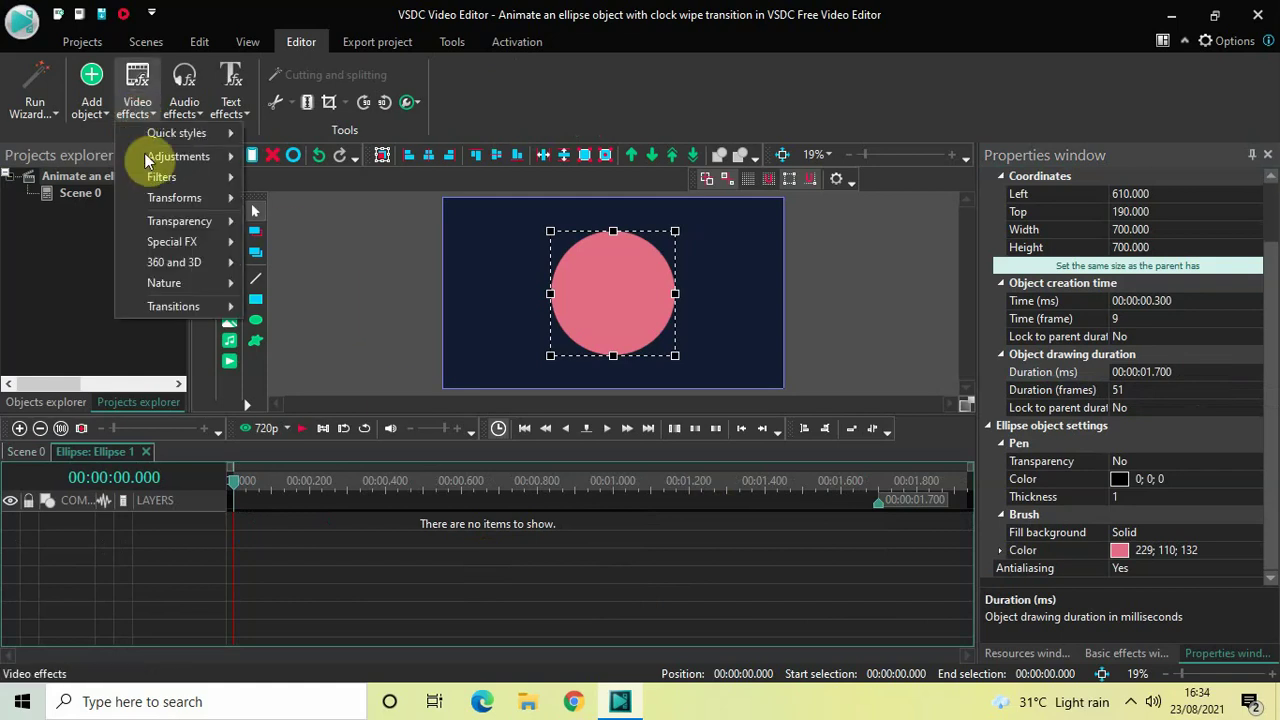
pyautogui.moveTo(173, 303)
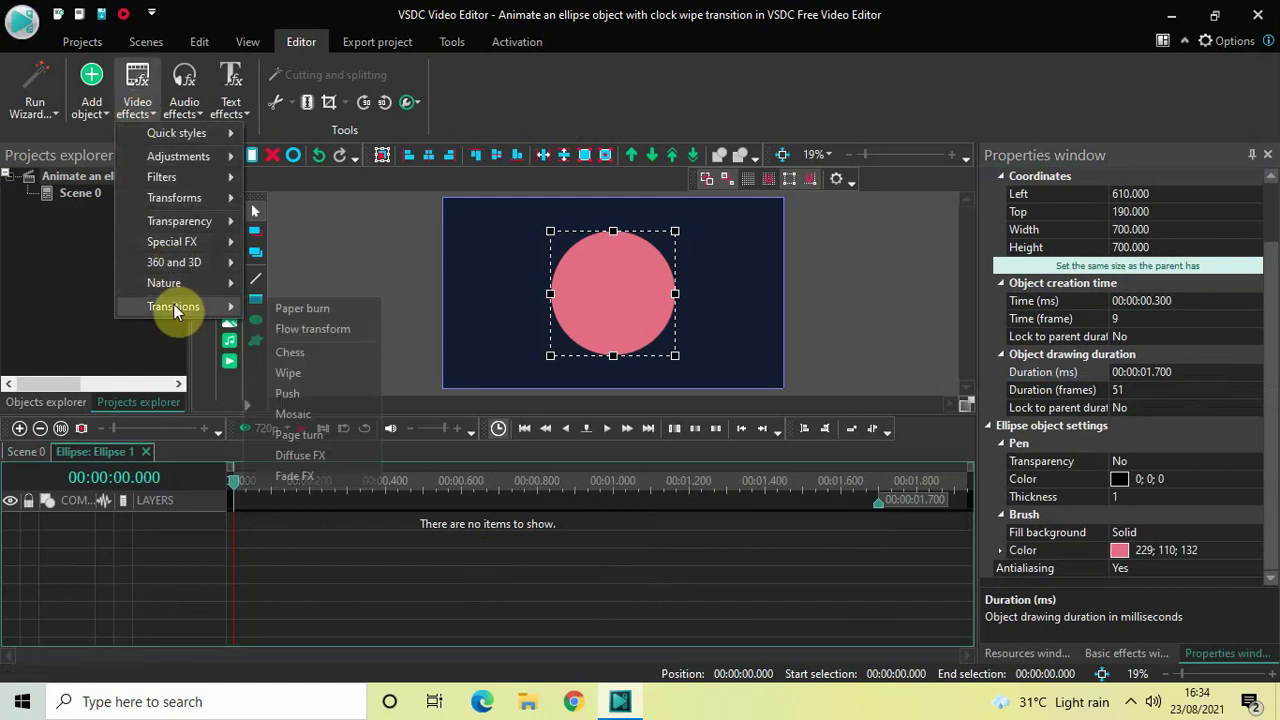
pyautogui.click(316, 370)
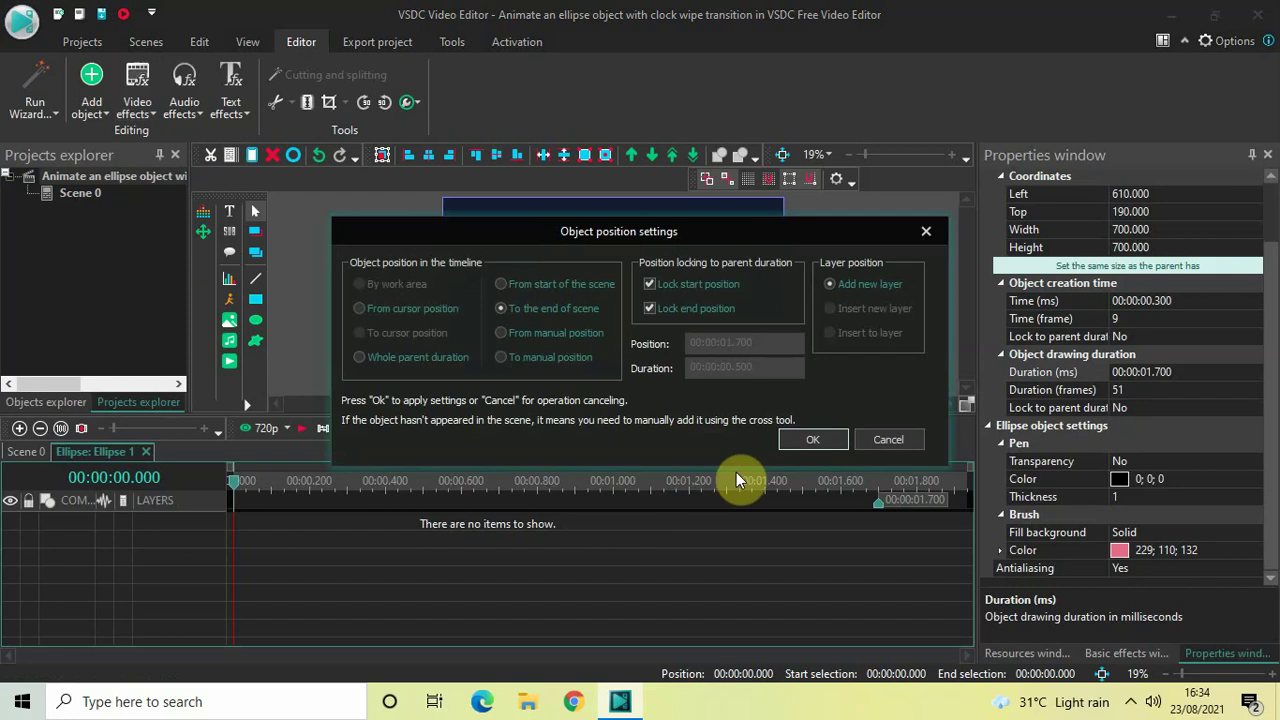
pyautogui.click(808, 440)
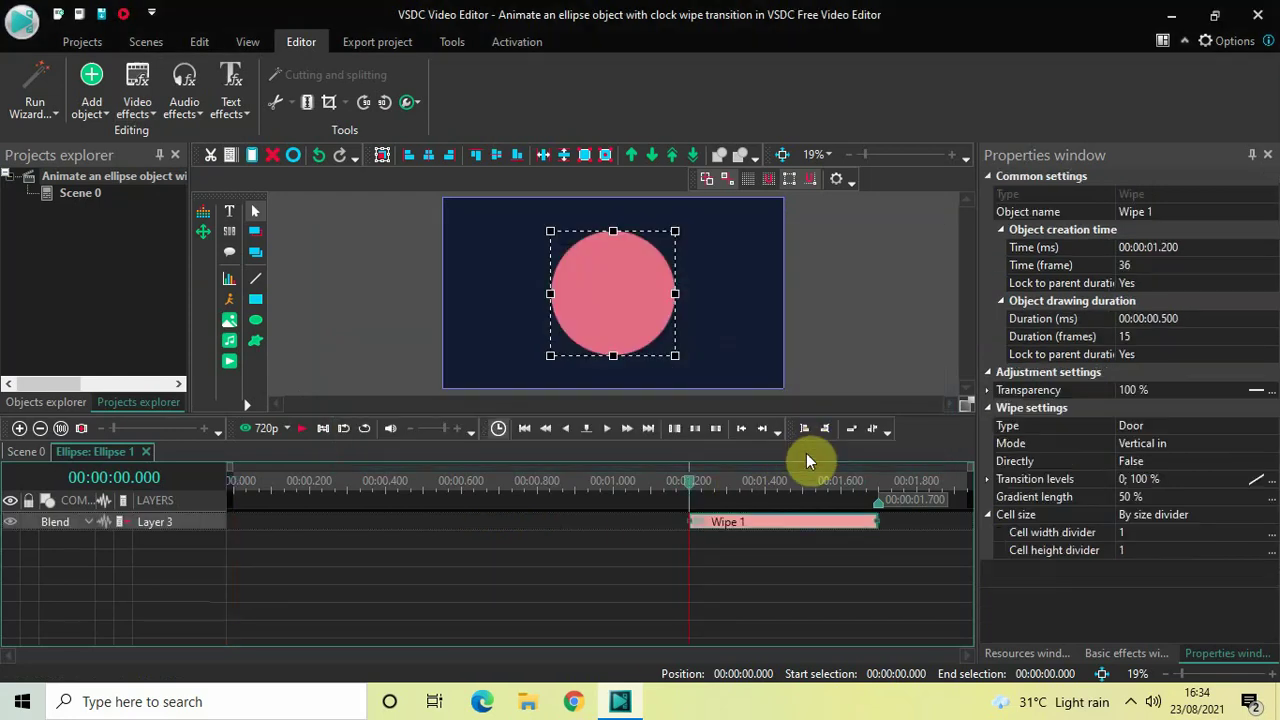
pyautogui.doubleClick(771, 523)
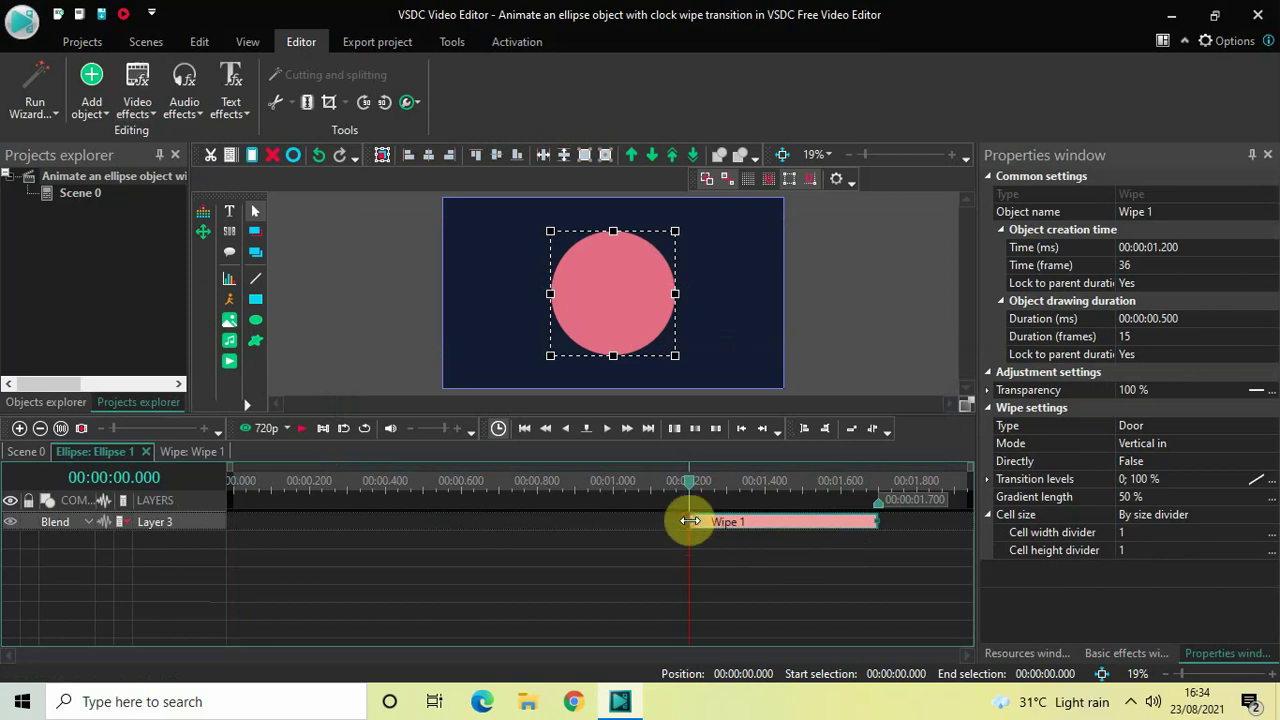
pyautogui.moveTo(690, 521); pyautogui.dragTo(134, 528)
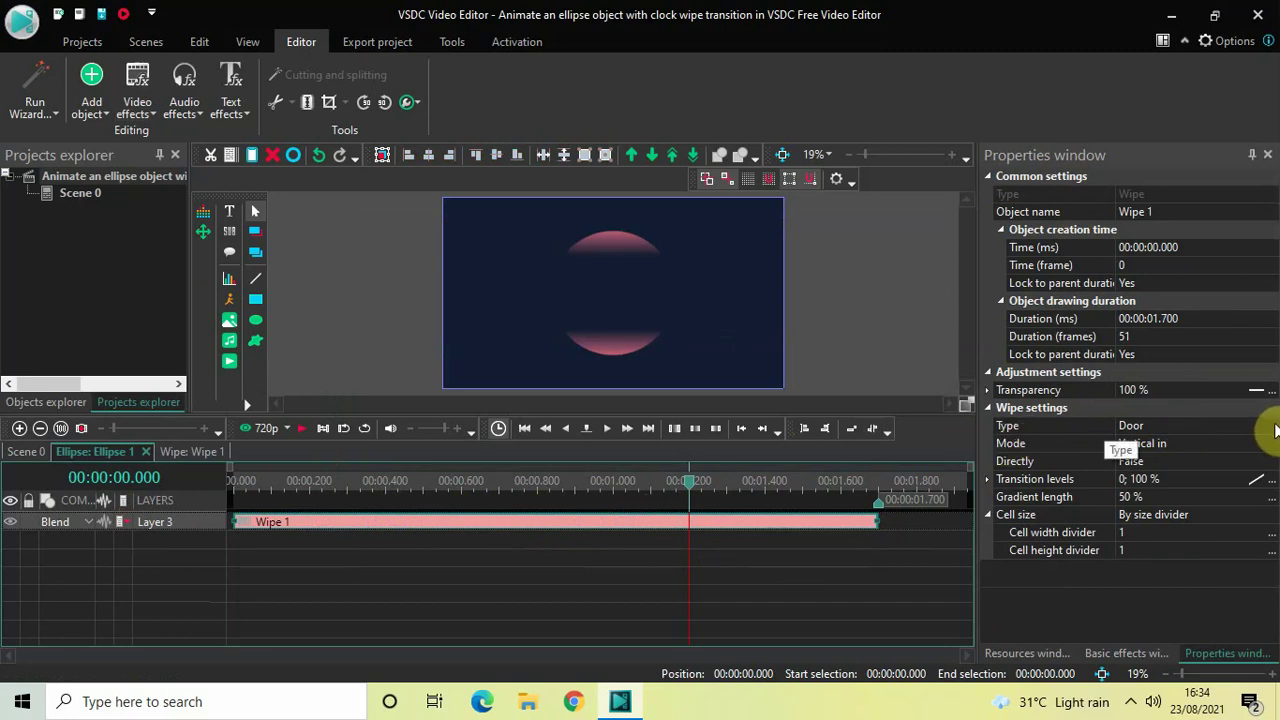
# Change the ellipse's wipe transition type to Clock
pyautogui.click(1268, 425)
pyautogui.click(1270, 425)
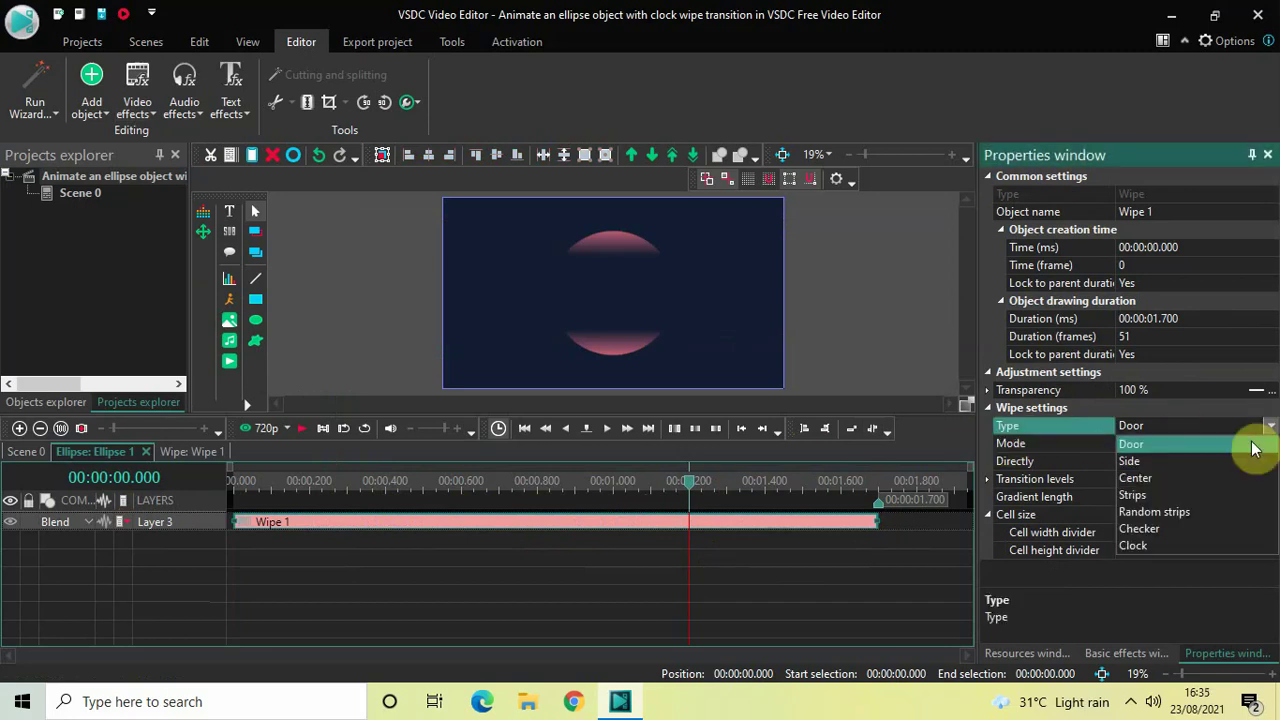
pyautogui.click(1145, 543)
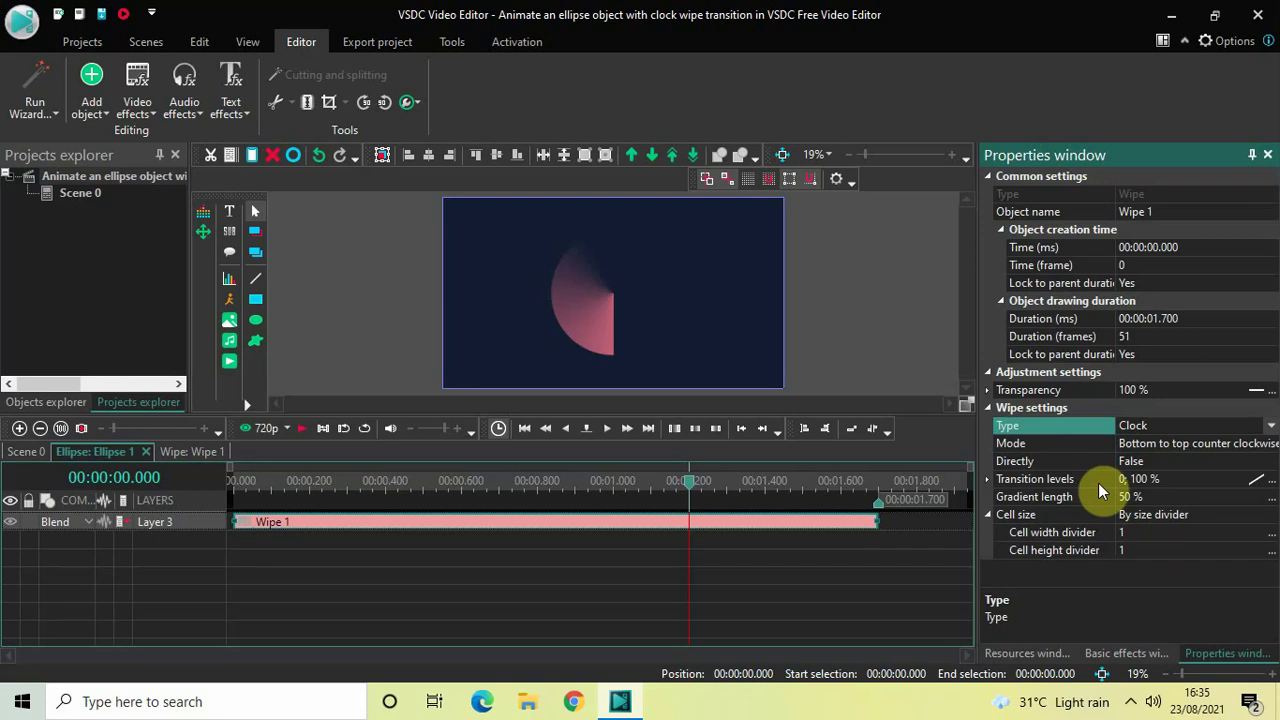
# Try the Top to bottom opposite mode for the clock wipe
pyautogui.click(1276, 447)
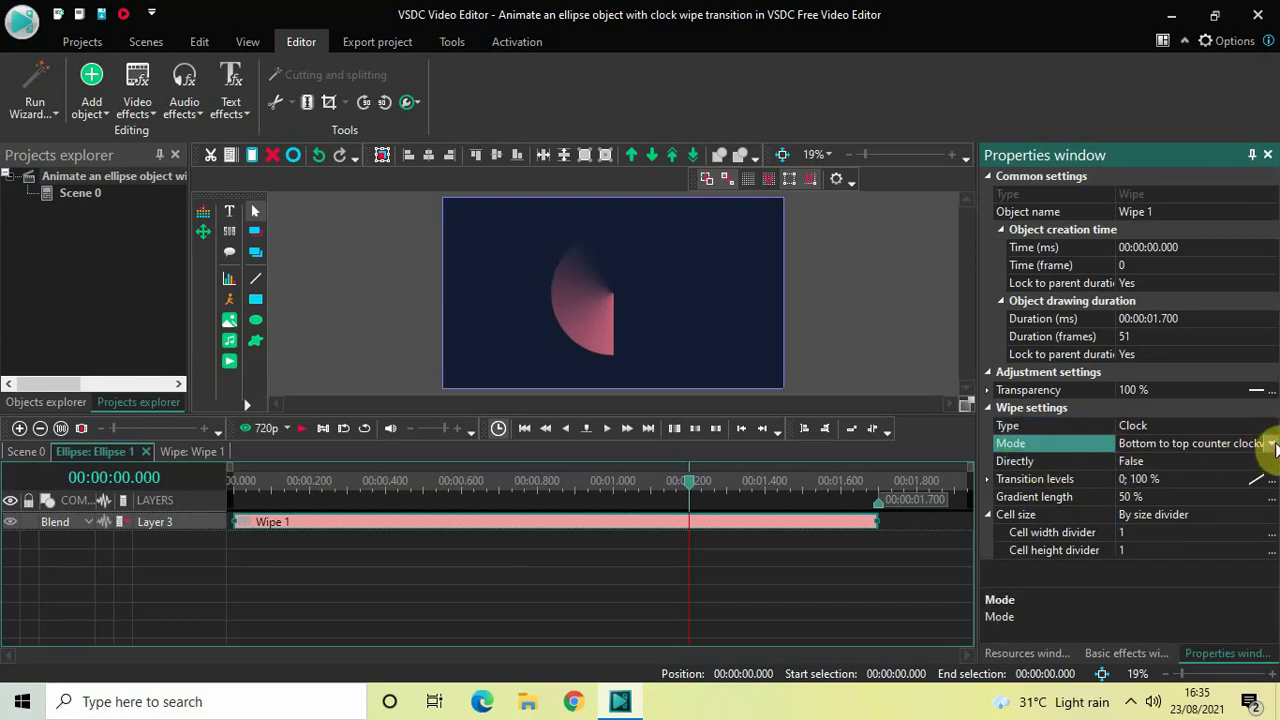
pyautogui.click(1272, 444)
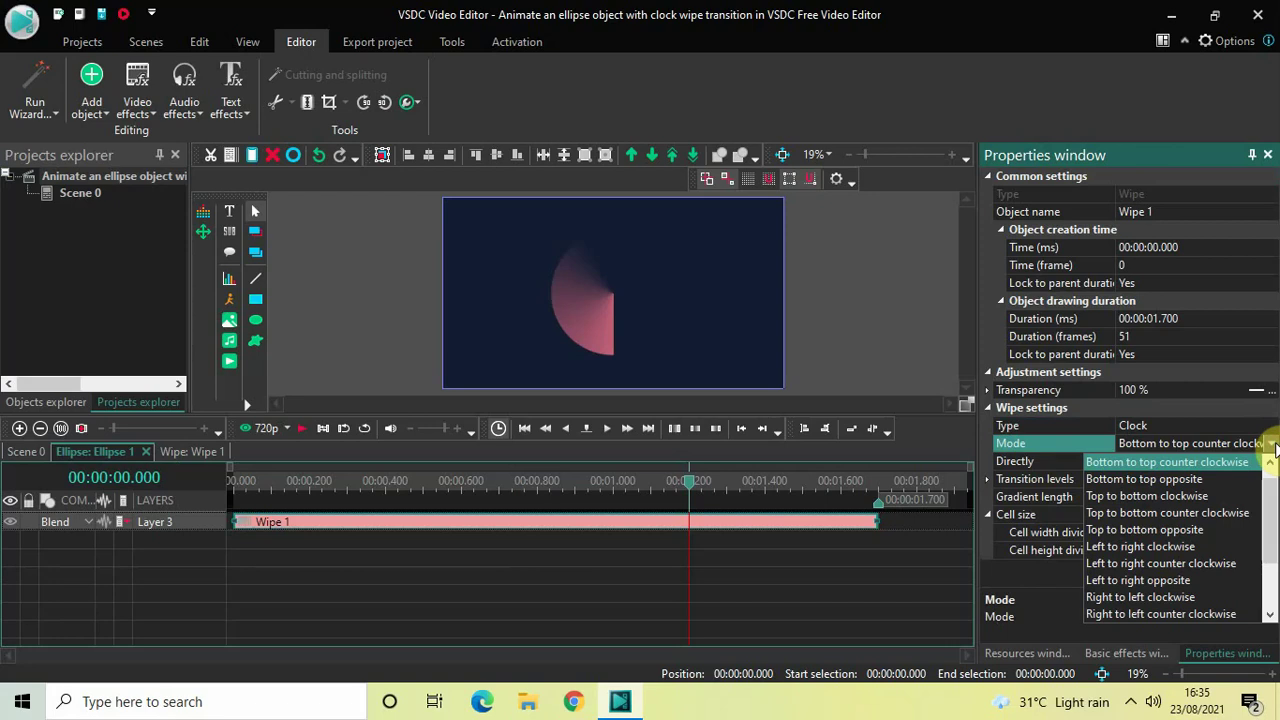
pyautogui.click(1186, 530)
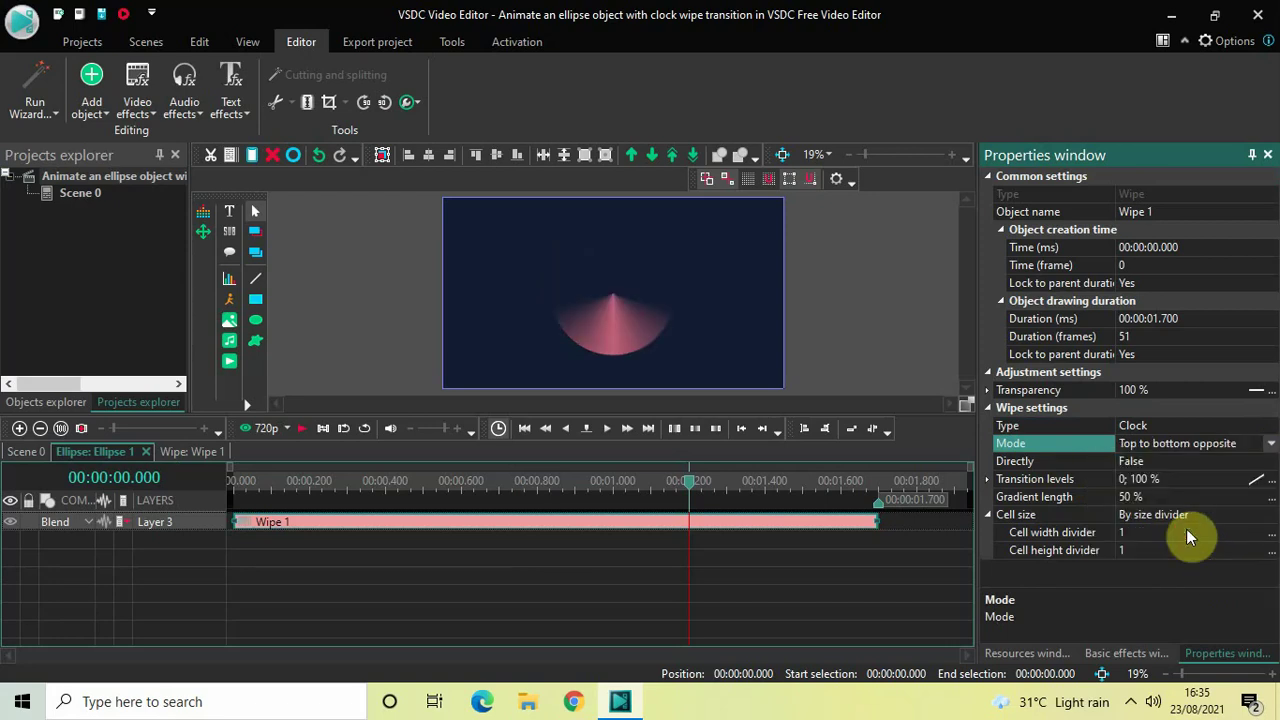
# Set the clock wipe's mode to Top to bottom clockwise and its Directly option to True
pyautogui.click(1267, 445)
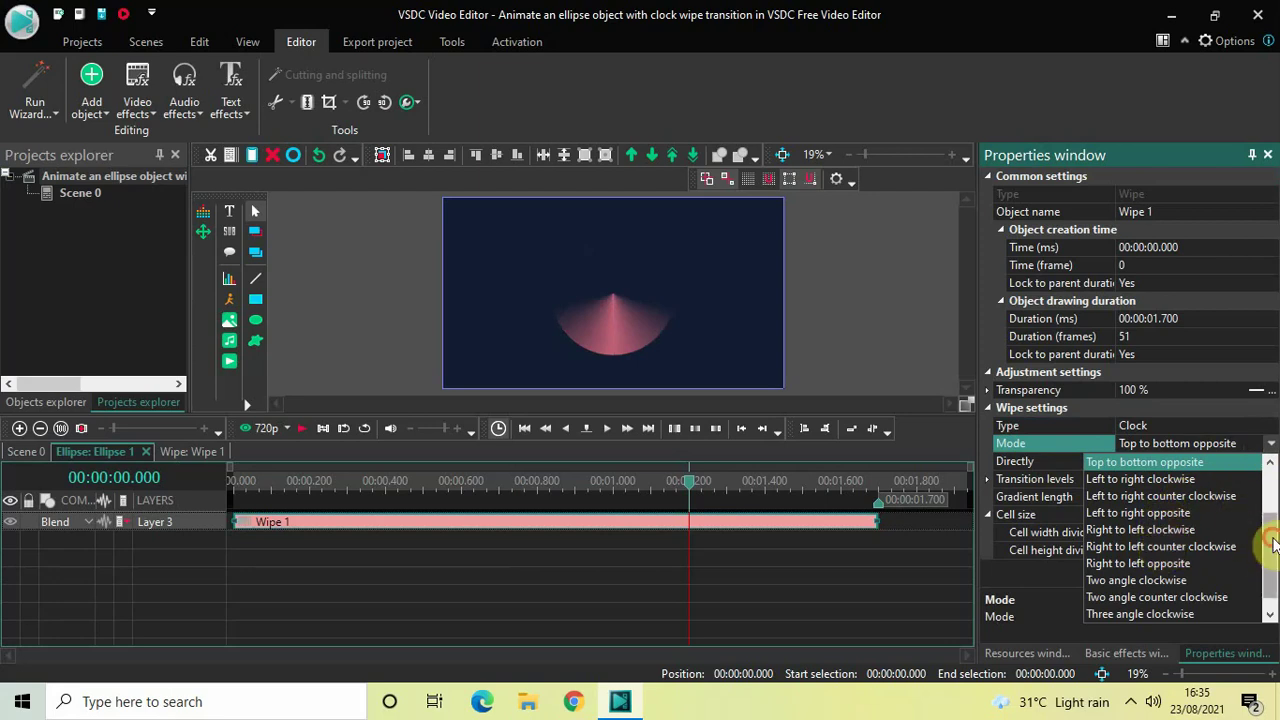
pyautogui.moveTo(1272, 540); pyautogui.dragTo(1272, 505)
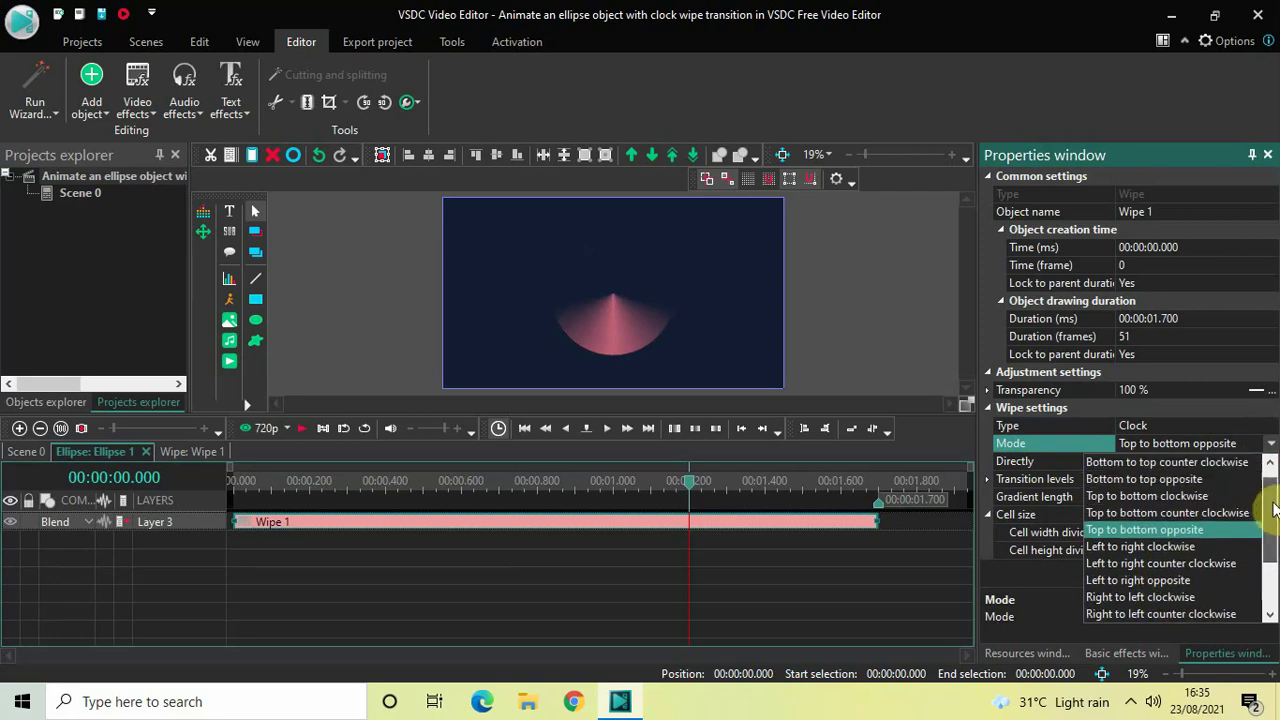
pyautogui.click(1147, 497)
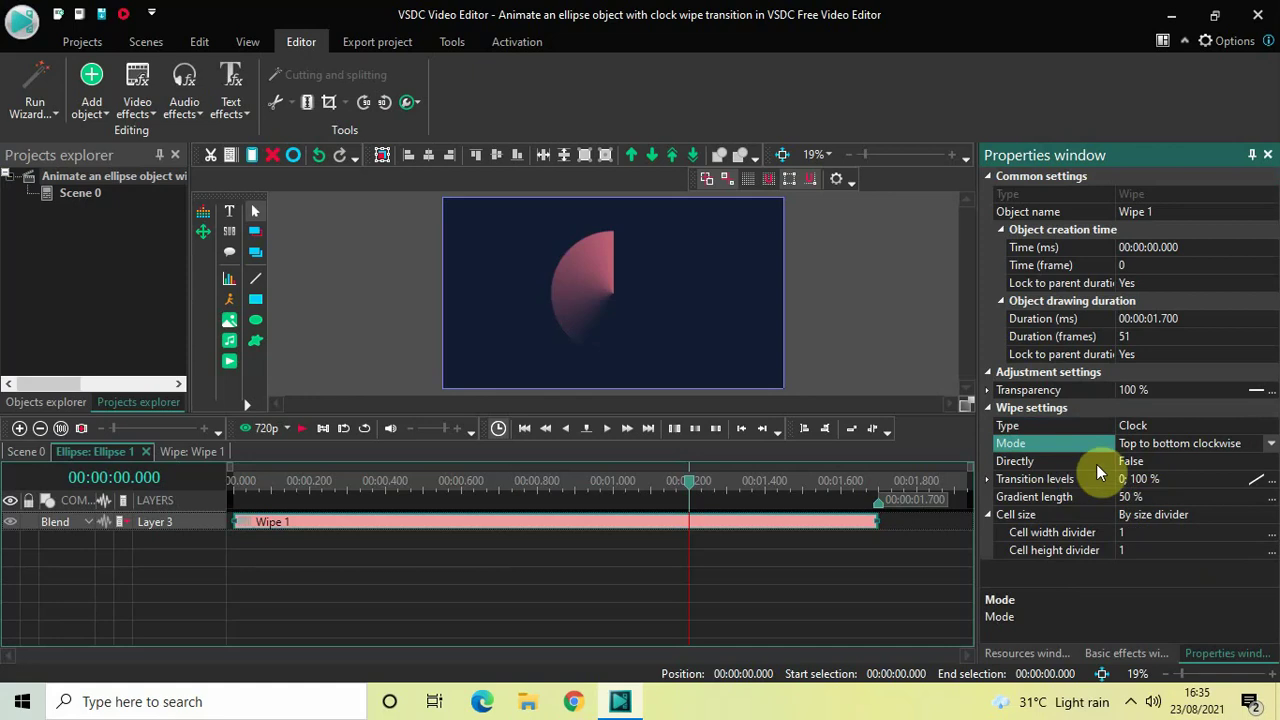
pyautogui.doubleClick(1238, 463)
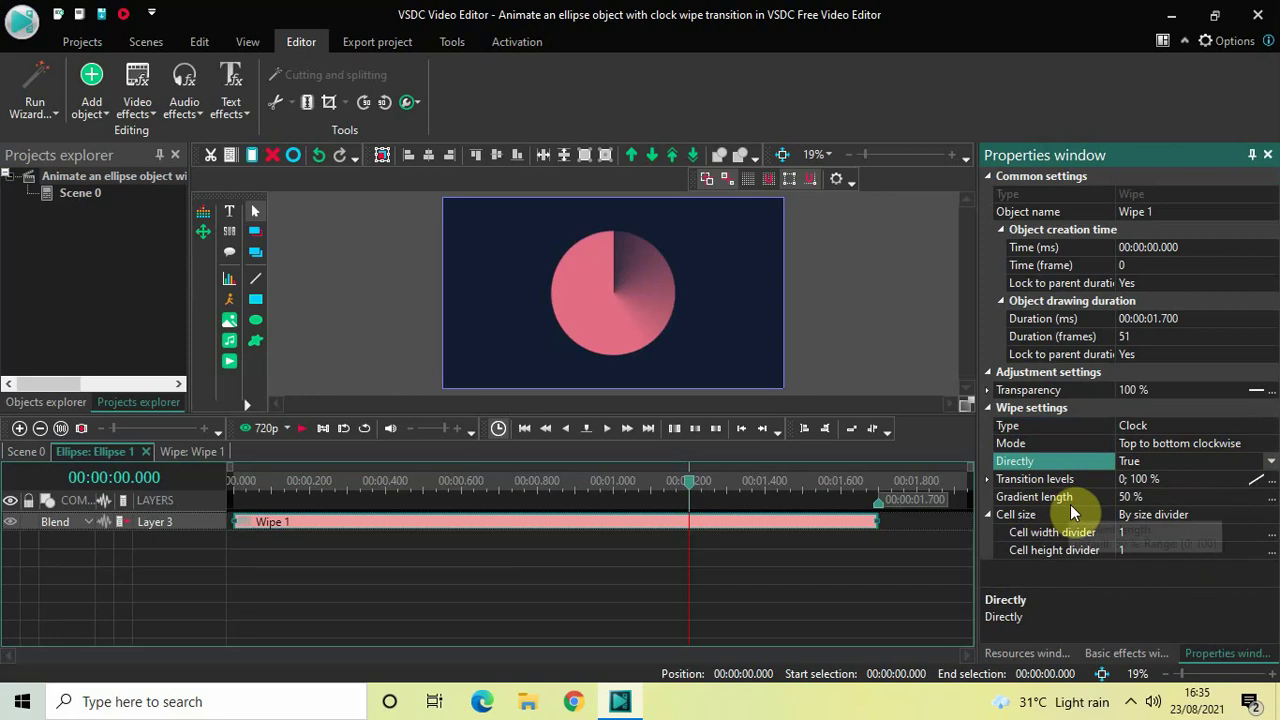
# Set the clock wipe's gradient length to 0 %
pyautogui.click(1164, 499)
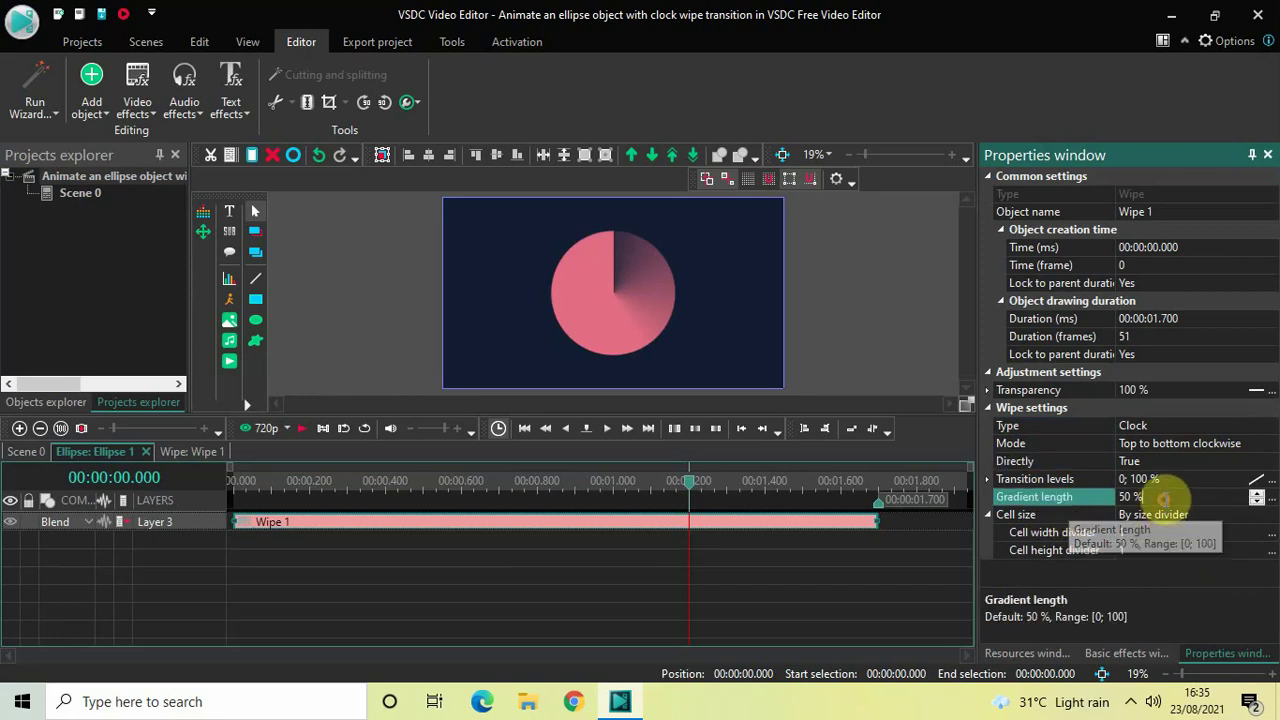
pyautogui.press('BackSpace')
pyautogui.press('BackSpace')
pyautogui.press('BackSpace')
pyautogui.press('BackSpace')
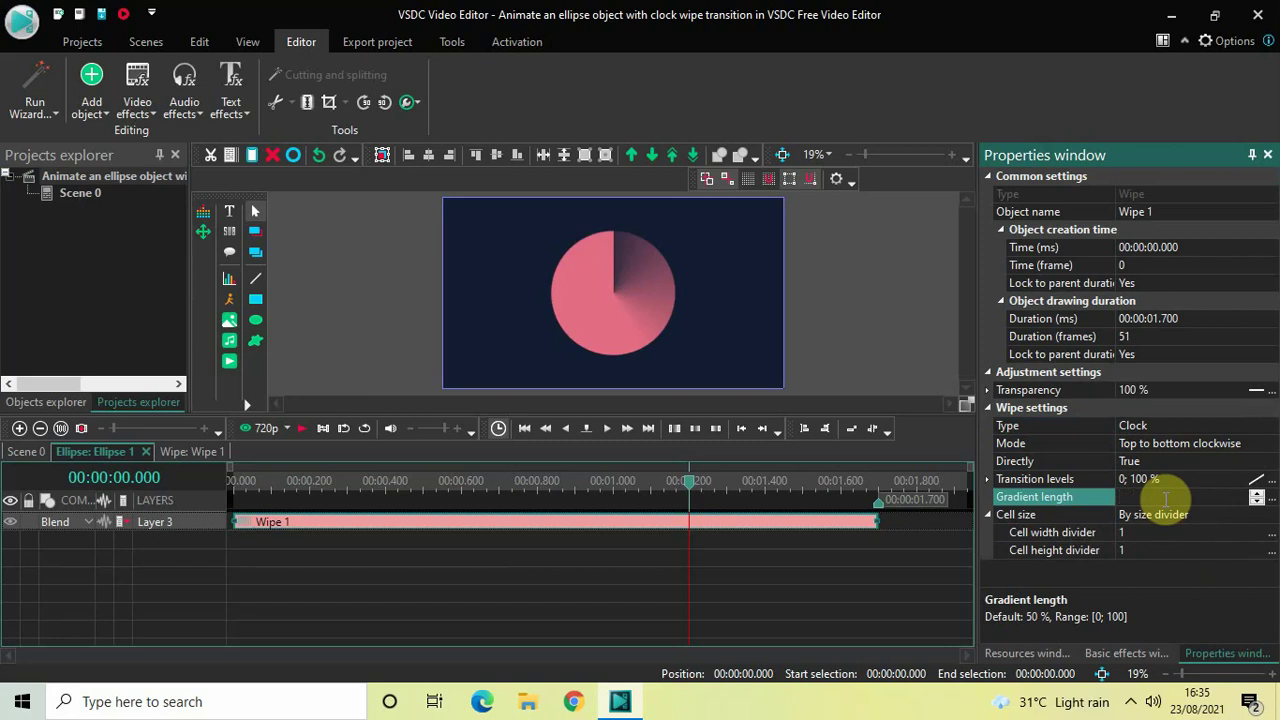
pyautogui.write('0')
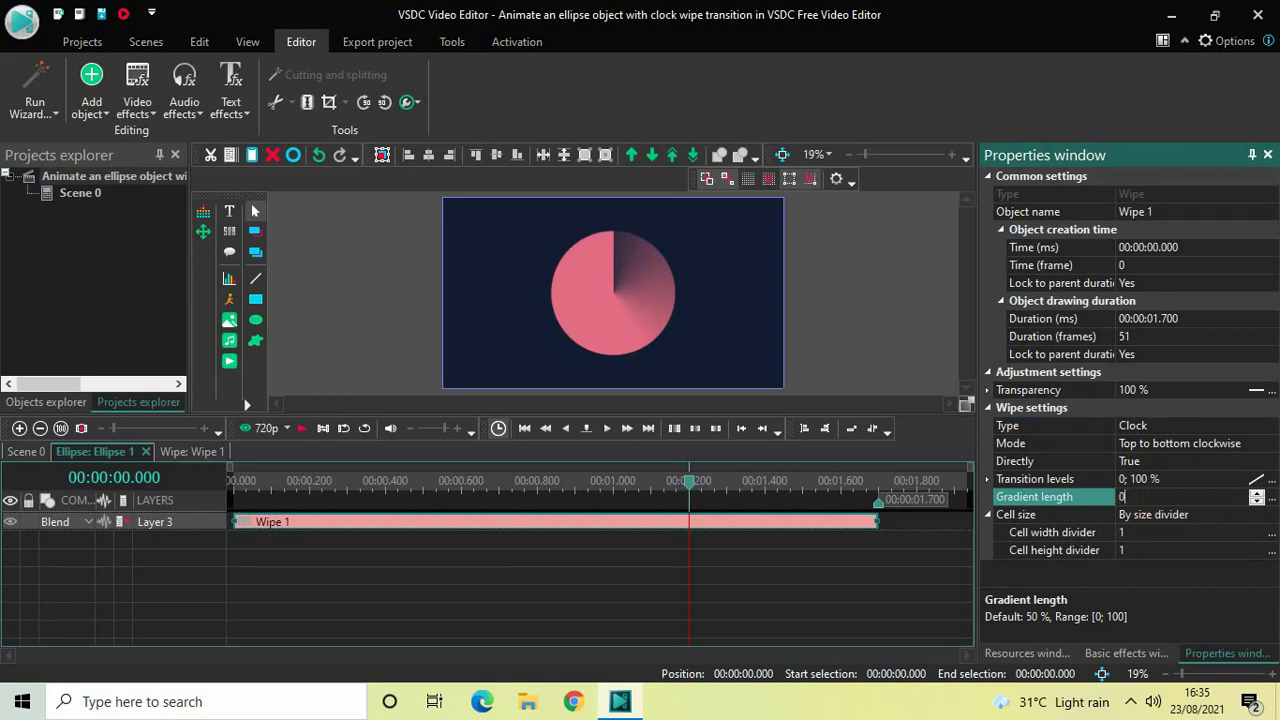
pyautogui.press('Return')
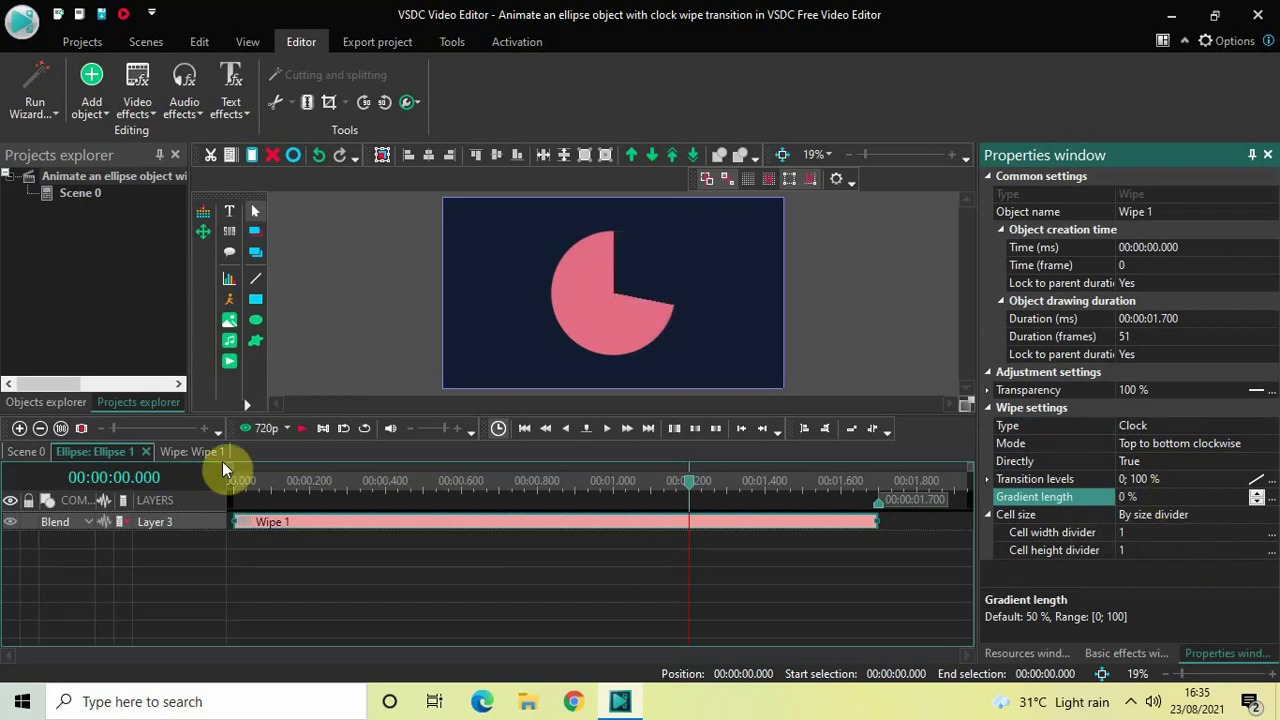
# Return to the Scene 0 timeline and play the animation from the start
pyautogui.click(26, 452)
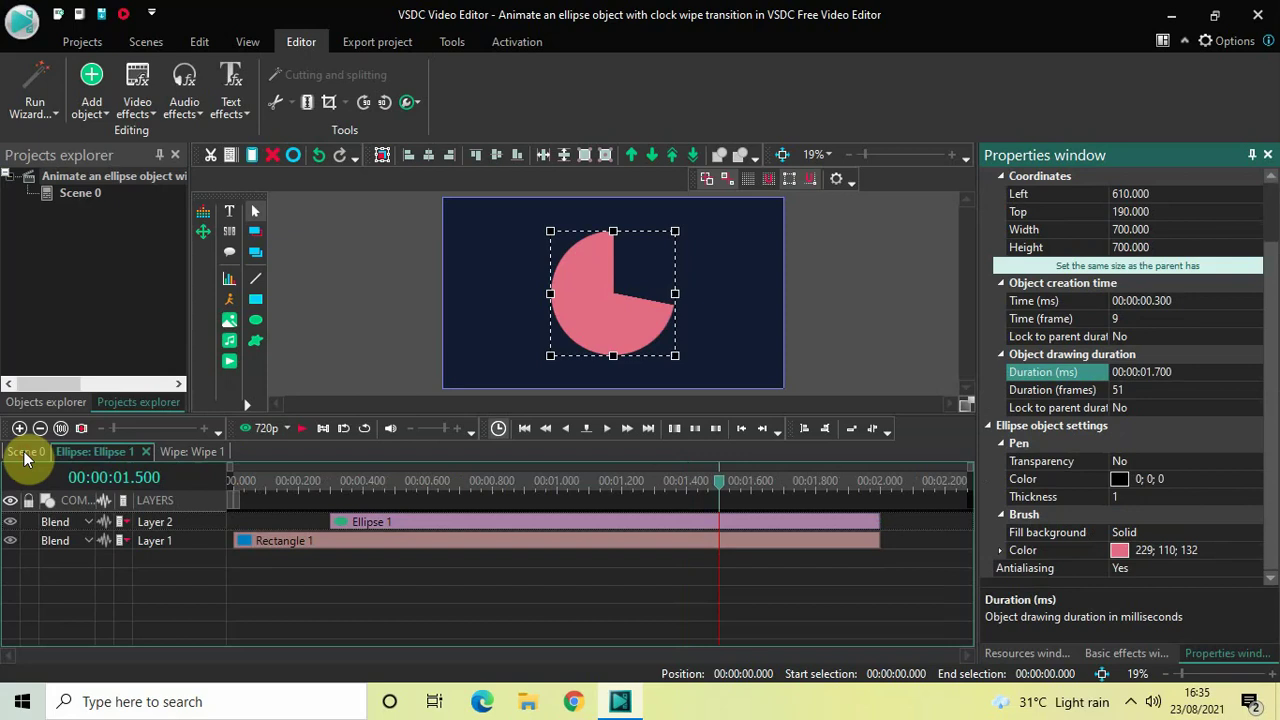
pyautogui.click(233, 486)
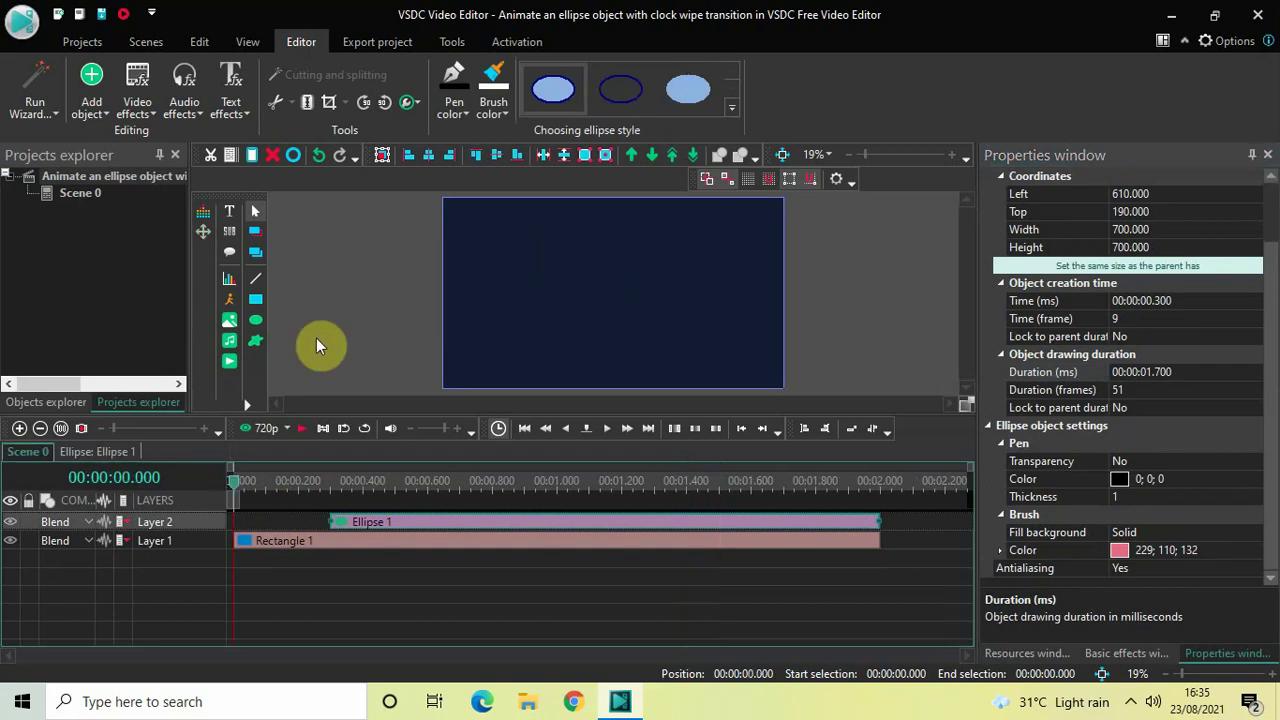
pyautogui.press('space')
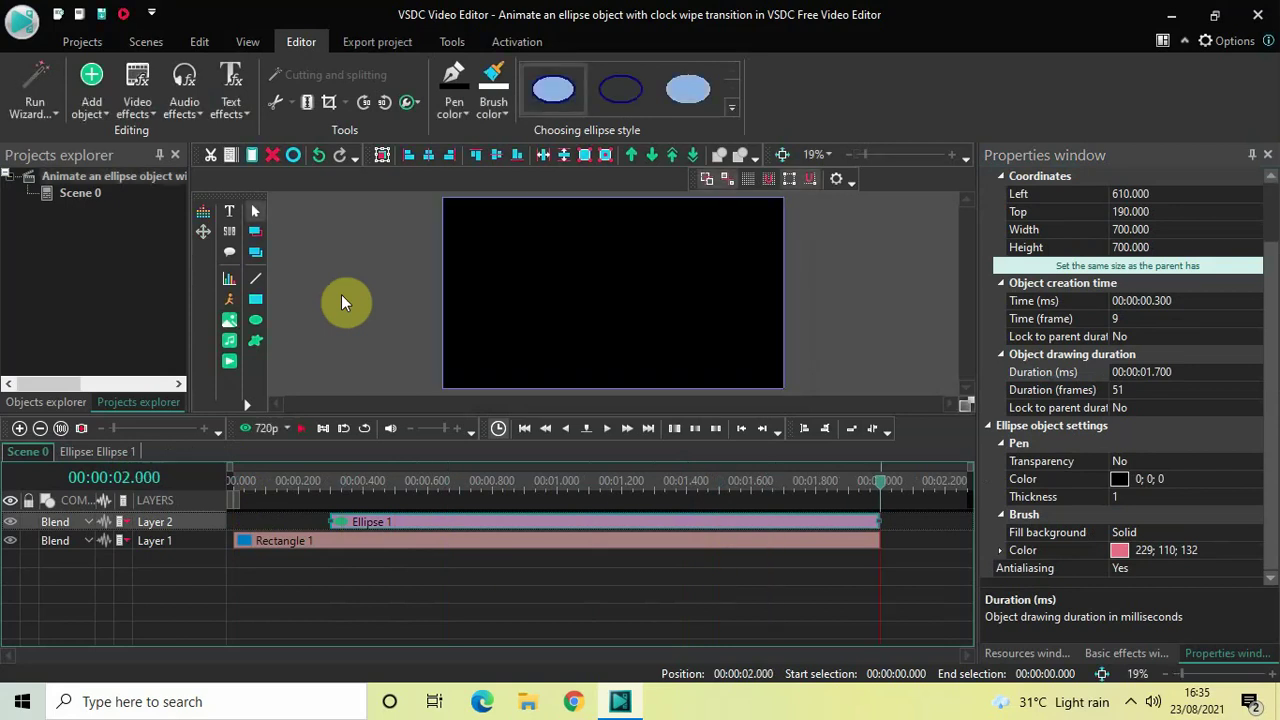
# Add a second ellipse of about 715 by 668 pixels near the scene's centre, from the scene's start on an inserted new layer
pyautogui.click(233, 485)
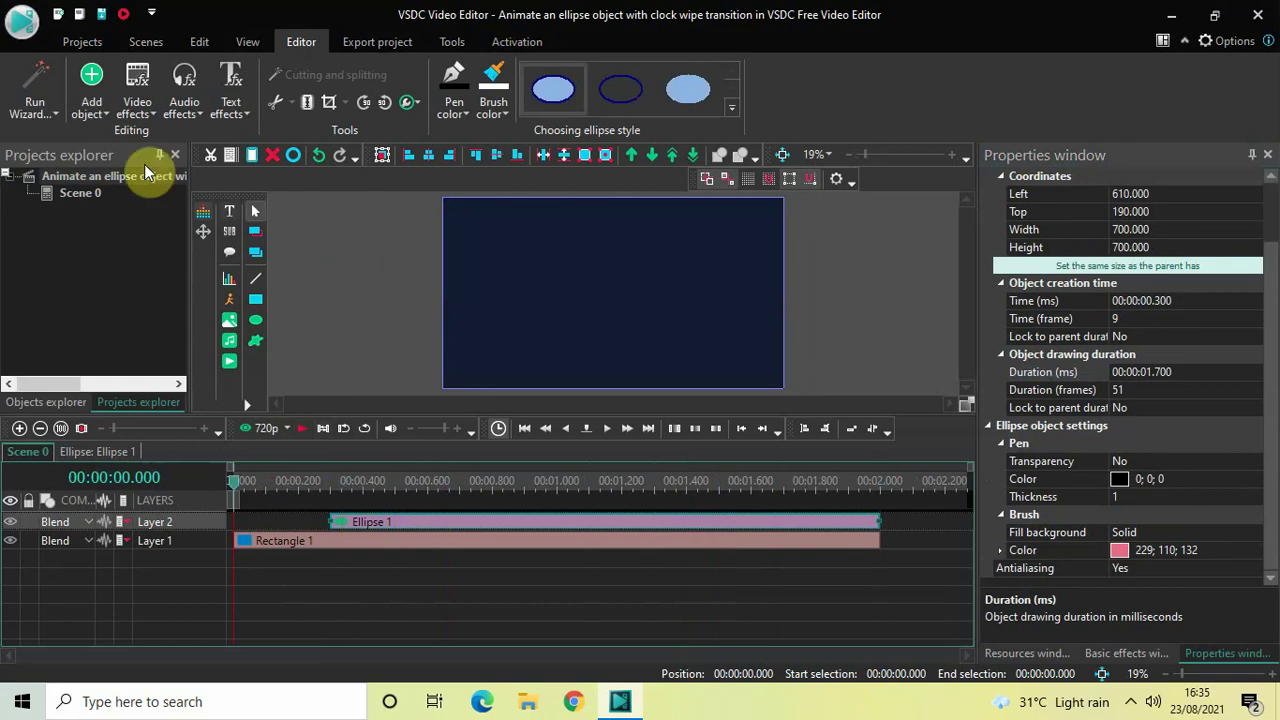
pyautogui.click(90, 105)
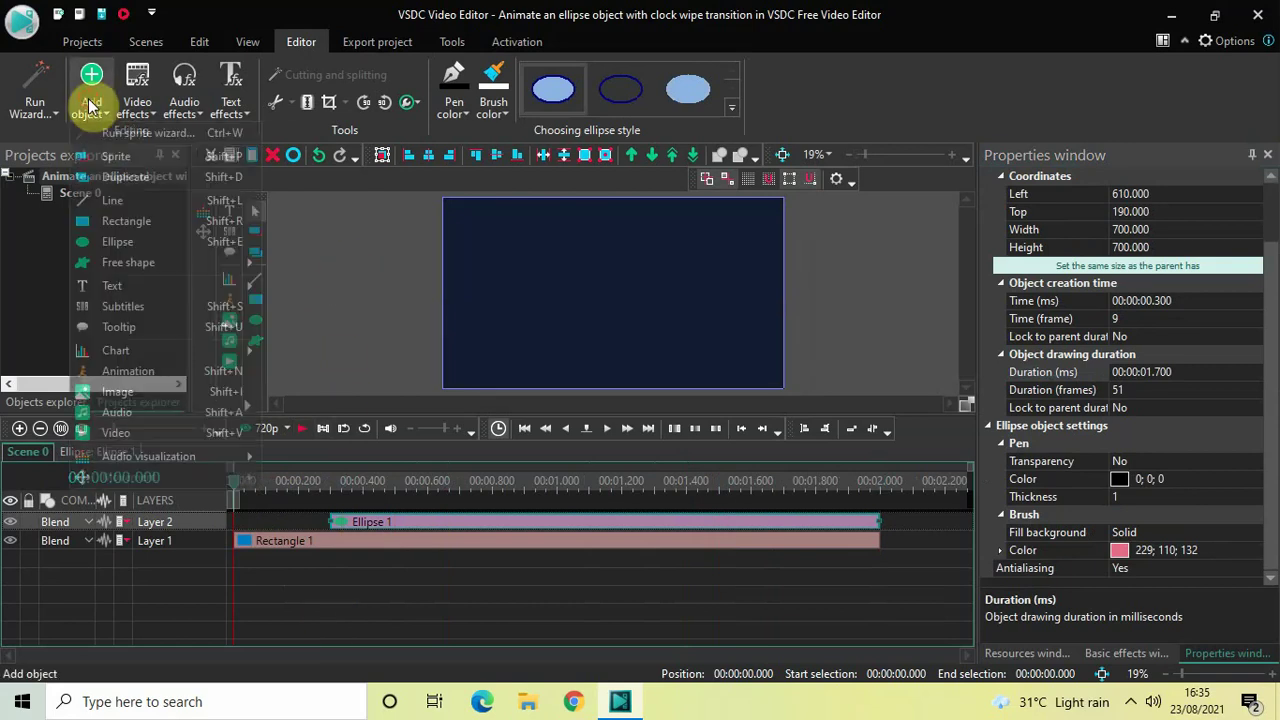
pyautogui.click(143, 241)
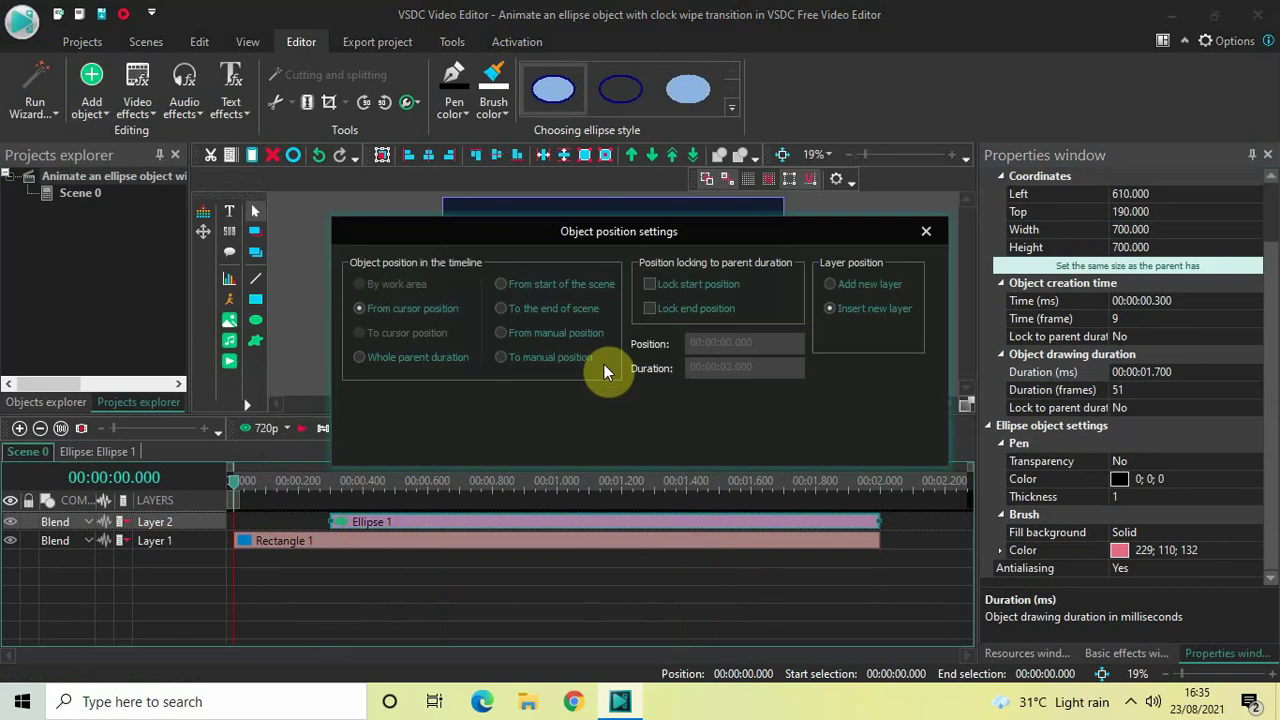
pyautogui.click(800, 441)
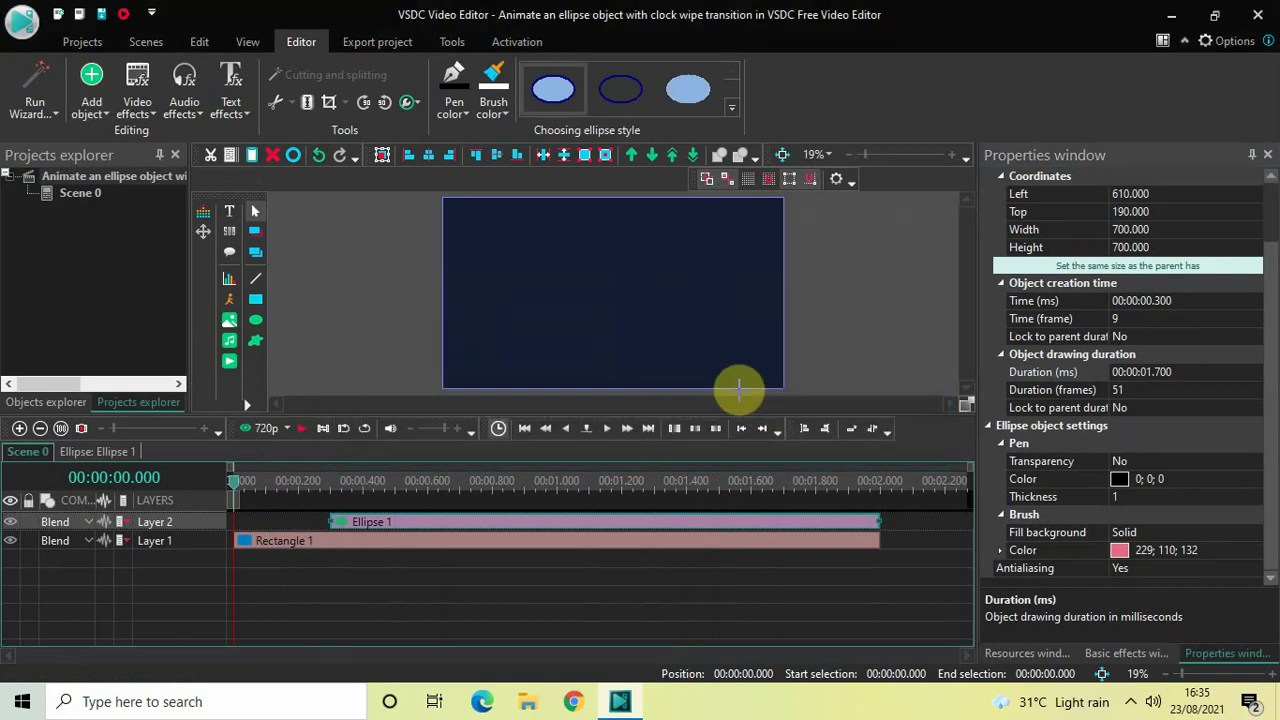
pyautogui.click(540, 234)
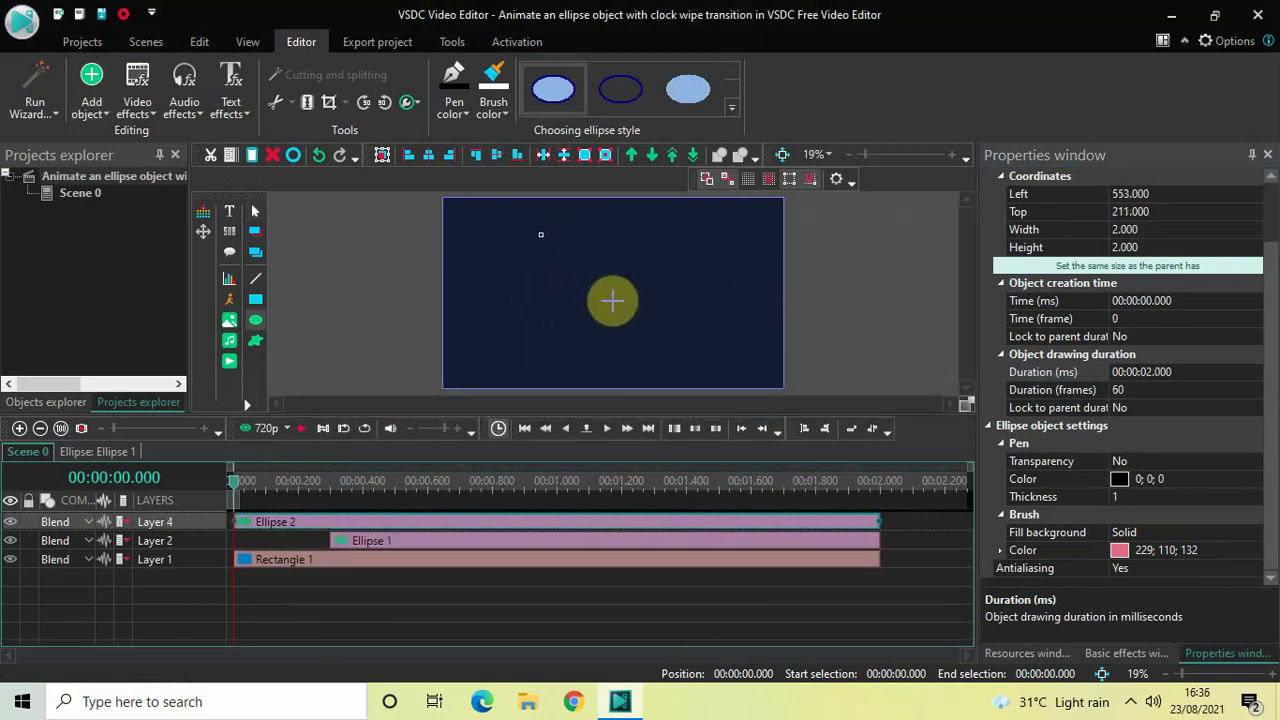
pyautogui.moveTo(637, 323); pyautogui.dragTo(668, 353)
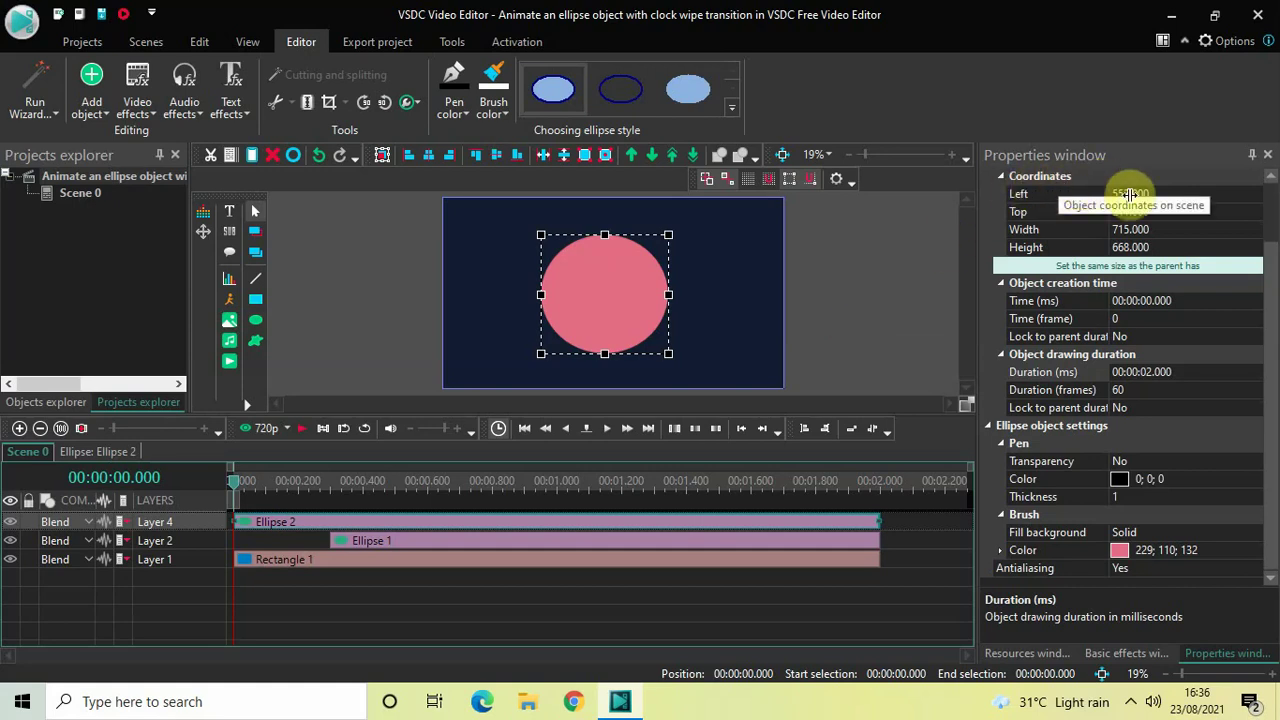
# Resize the second ellipse to 600 by 600 pixels and centre it horizontally and vertically in the scene
pyautogui.click(1171, 228)
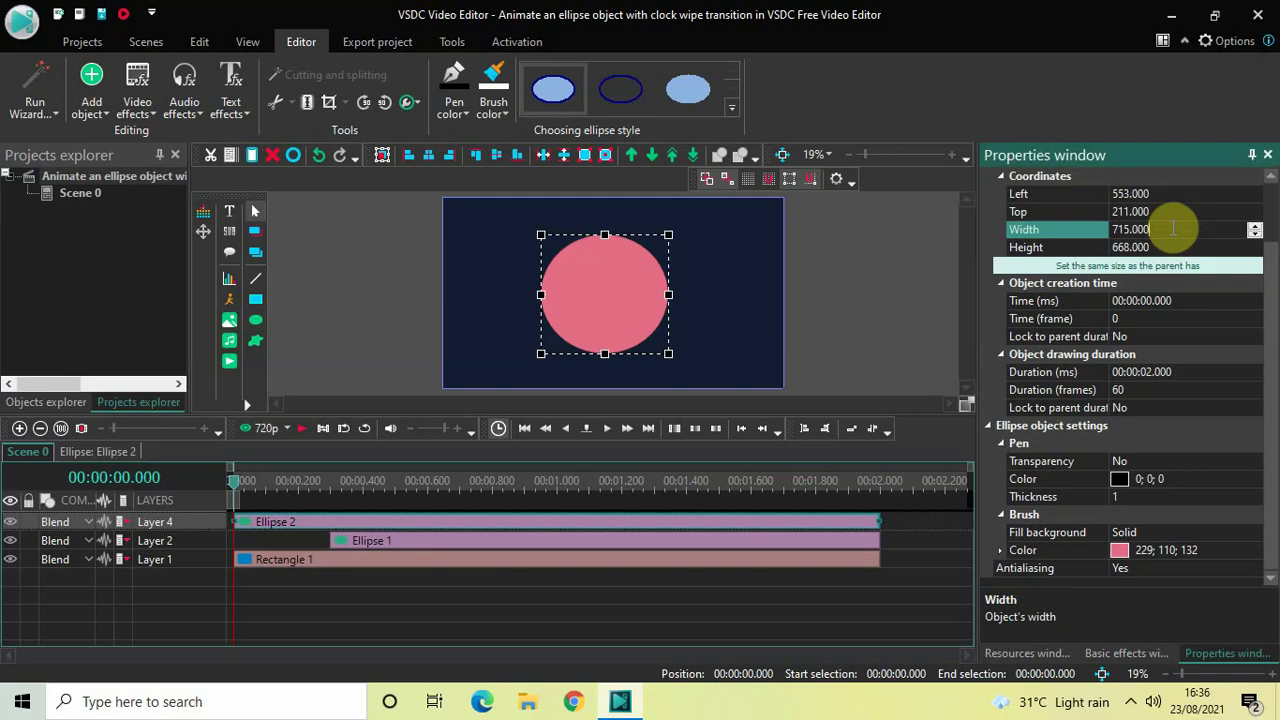
pyautogui.doubleClick(1173, 228)
pyautogui.press('BackSpace')
pyautogui.write('600')
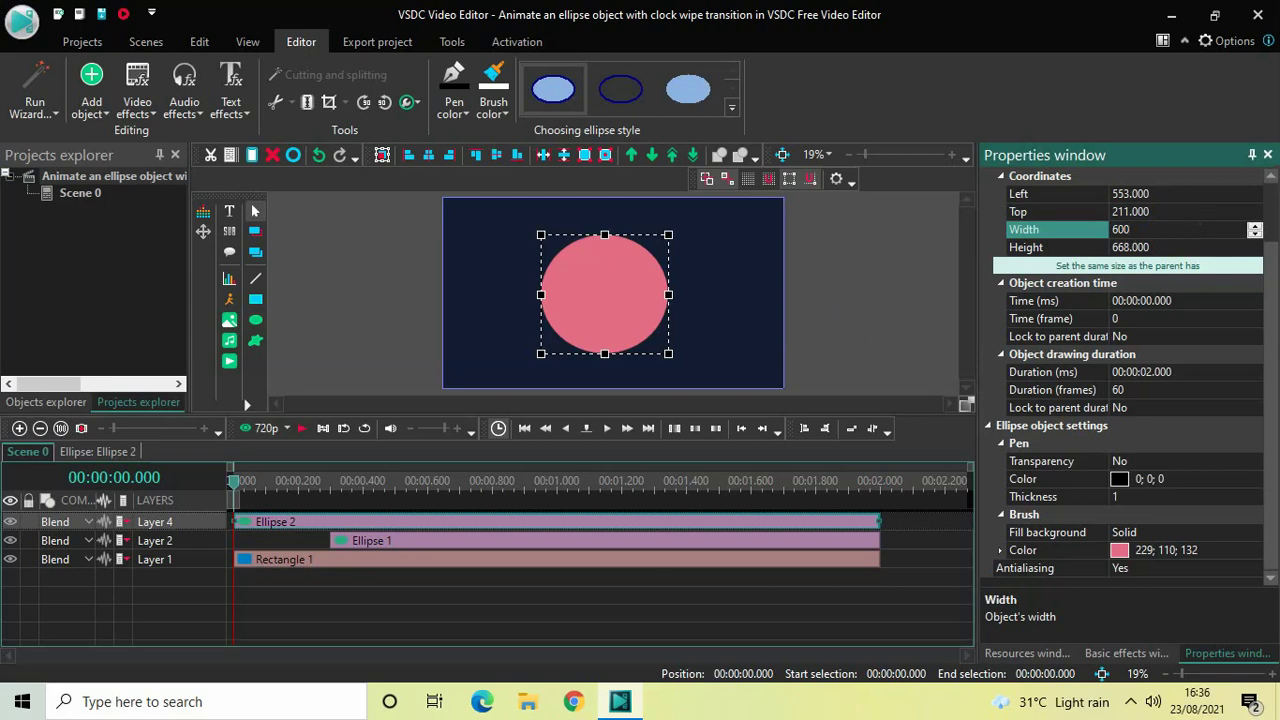
pyautogui.press('Return')
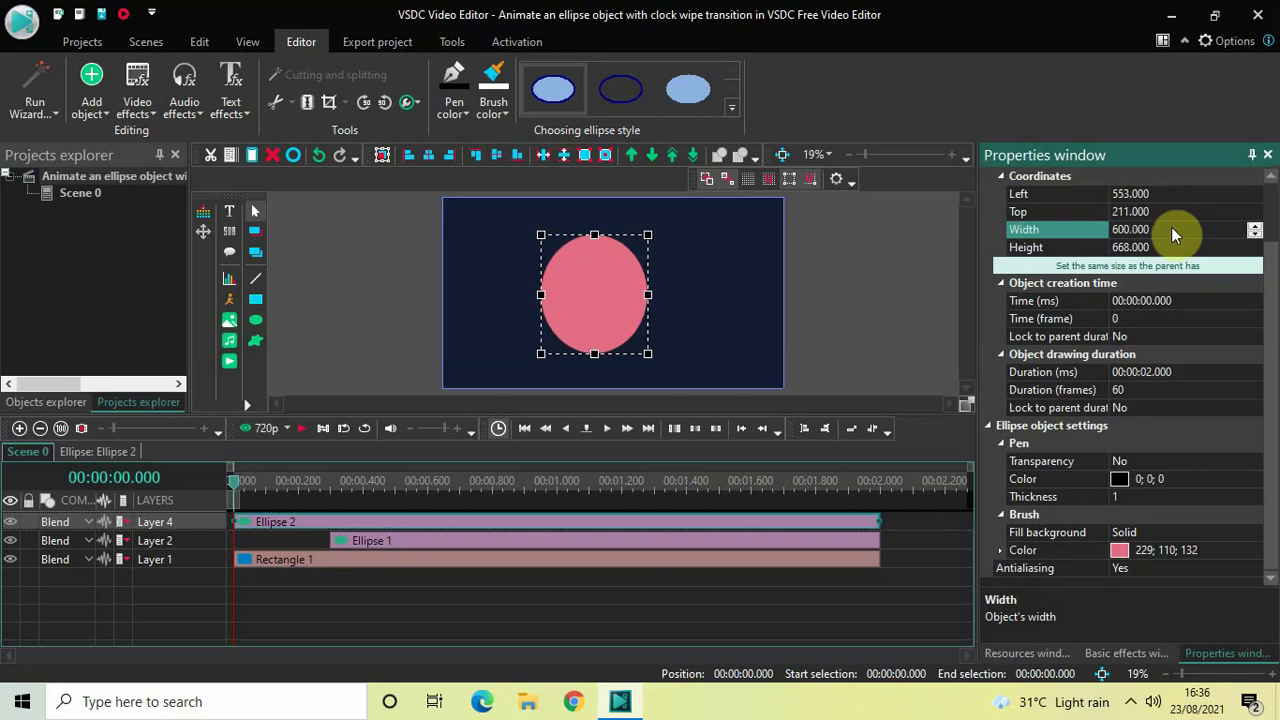
pyautogui.click(1196, 245)
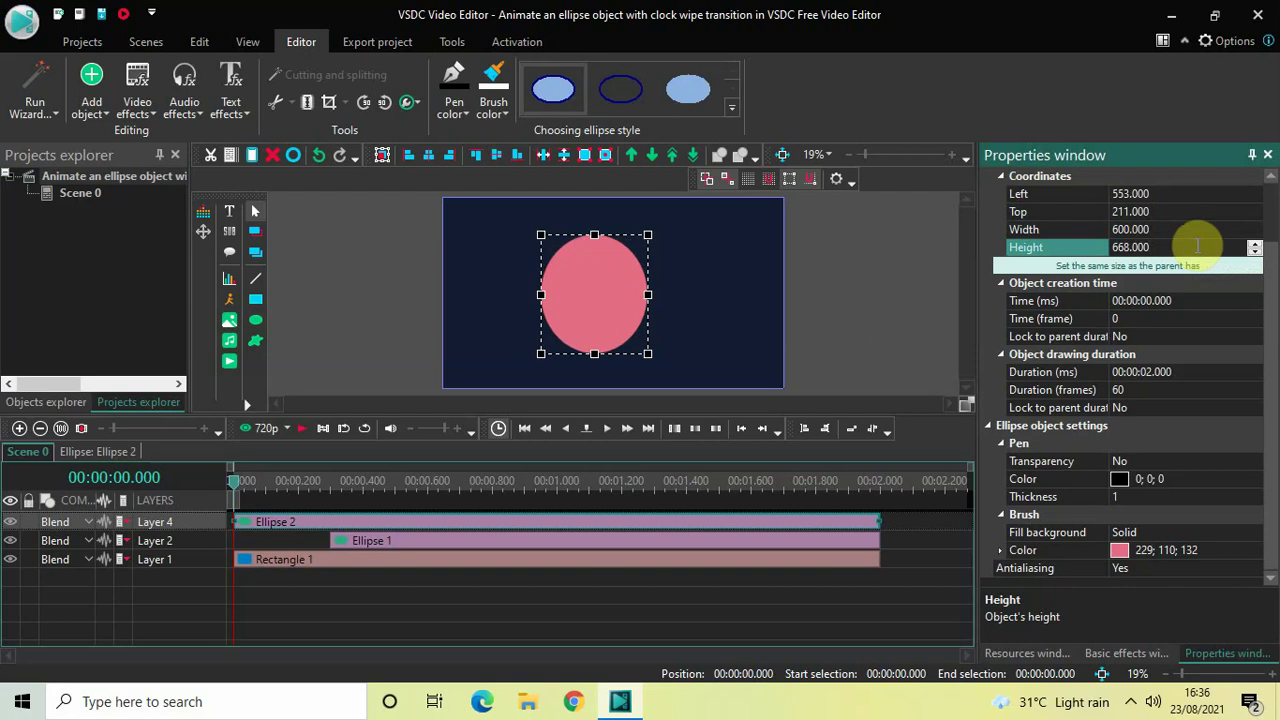
pyautogui.click(1196, 245)
pyautogui.press('BackSpace')
pyautogui.write('600')
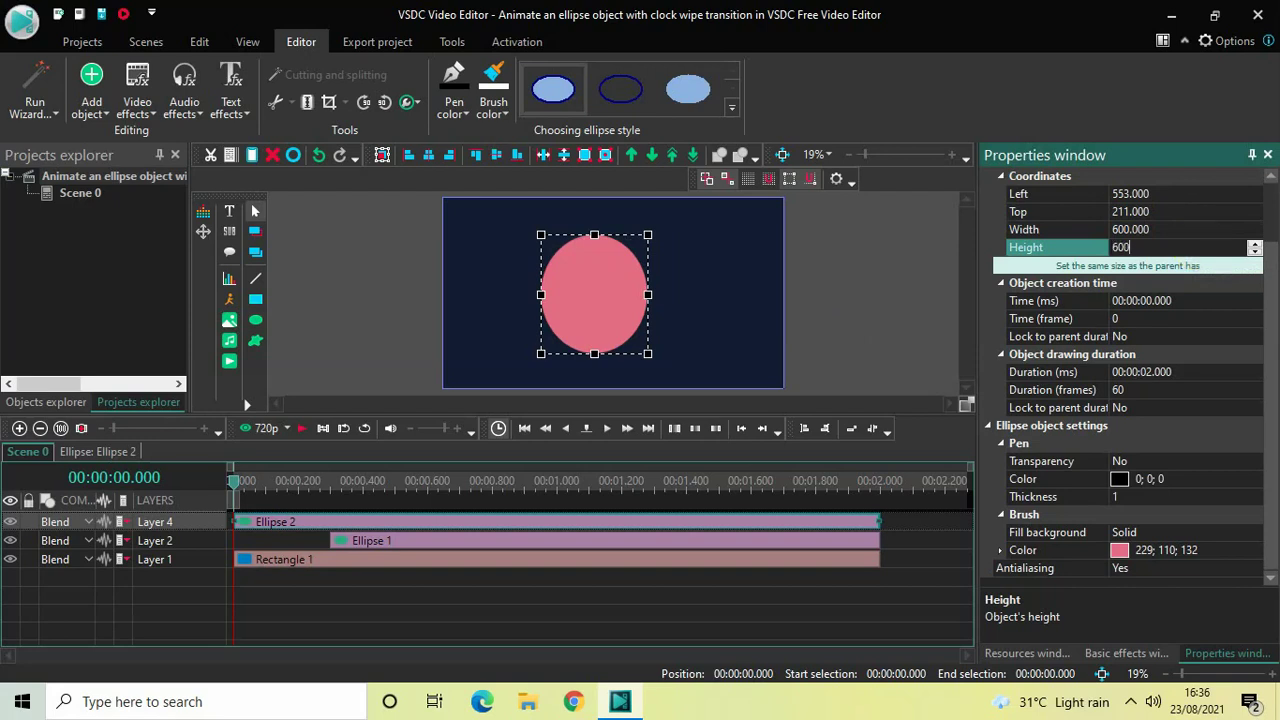
pyautogui.press('Return')
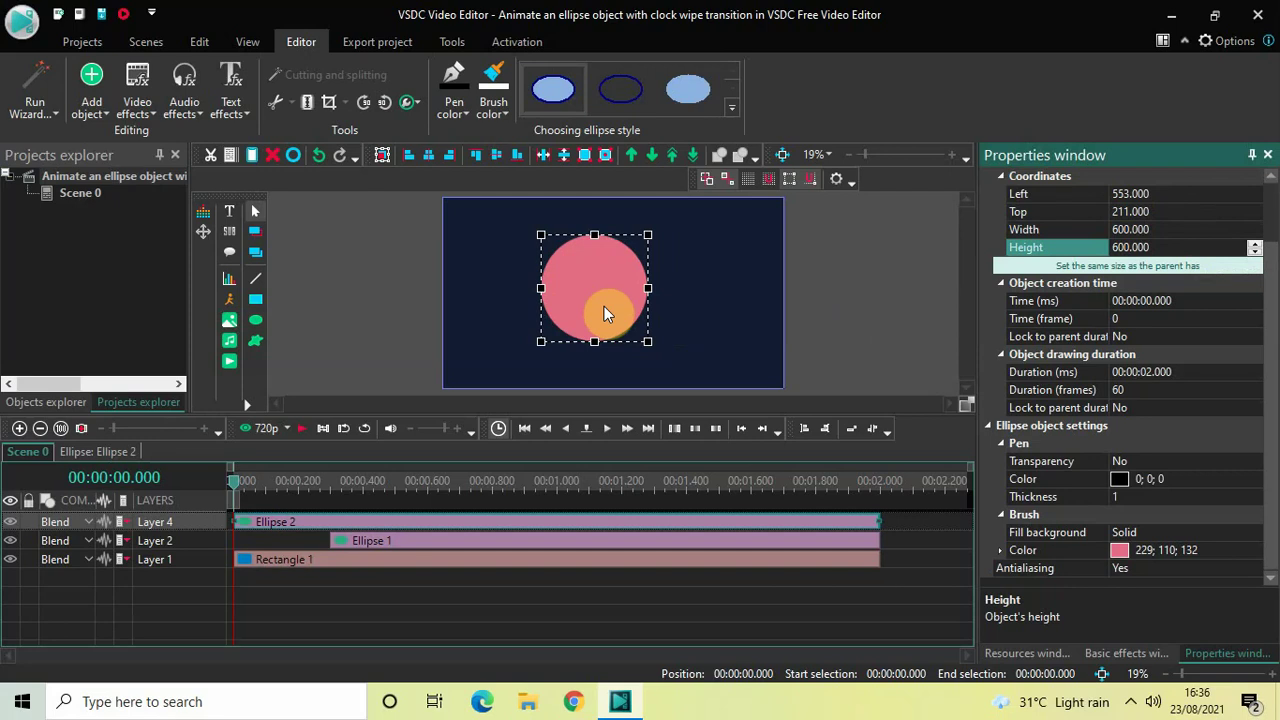
pyautogui.click(428, 152)
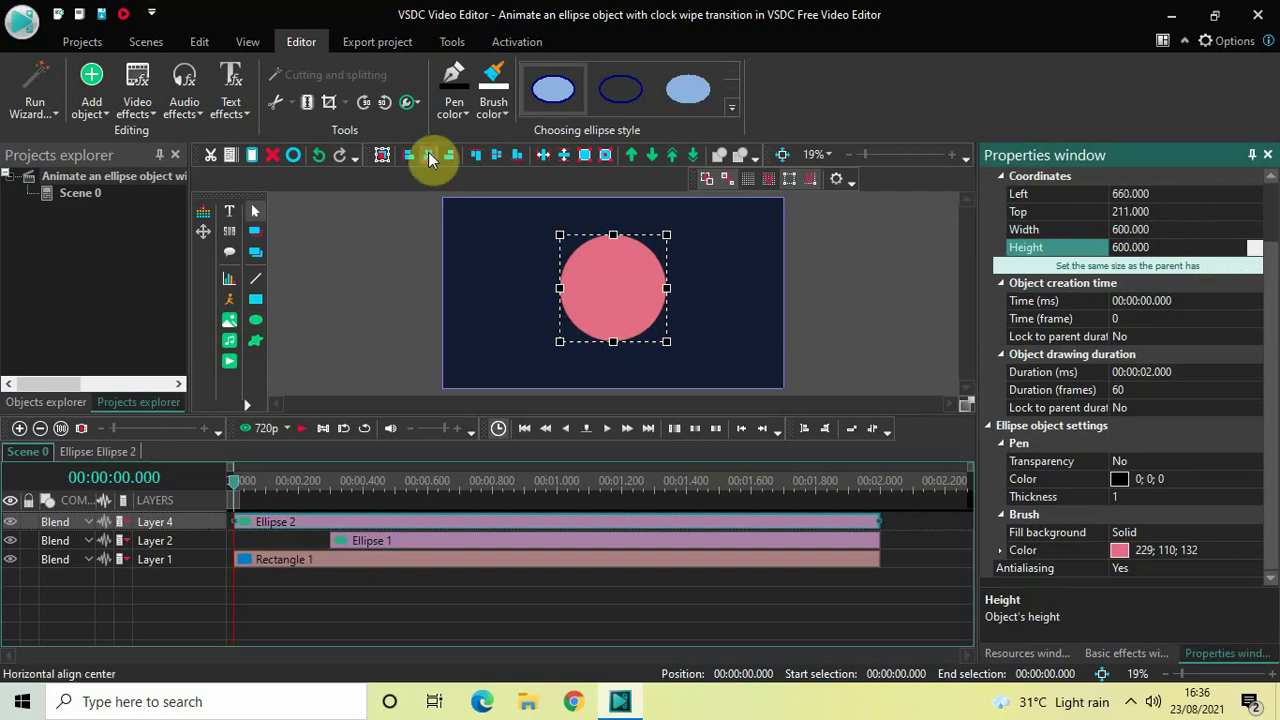
pyautogui.click(497, 156)
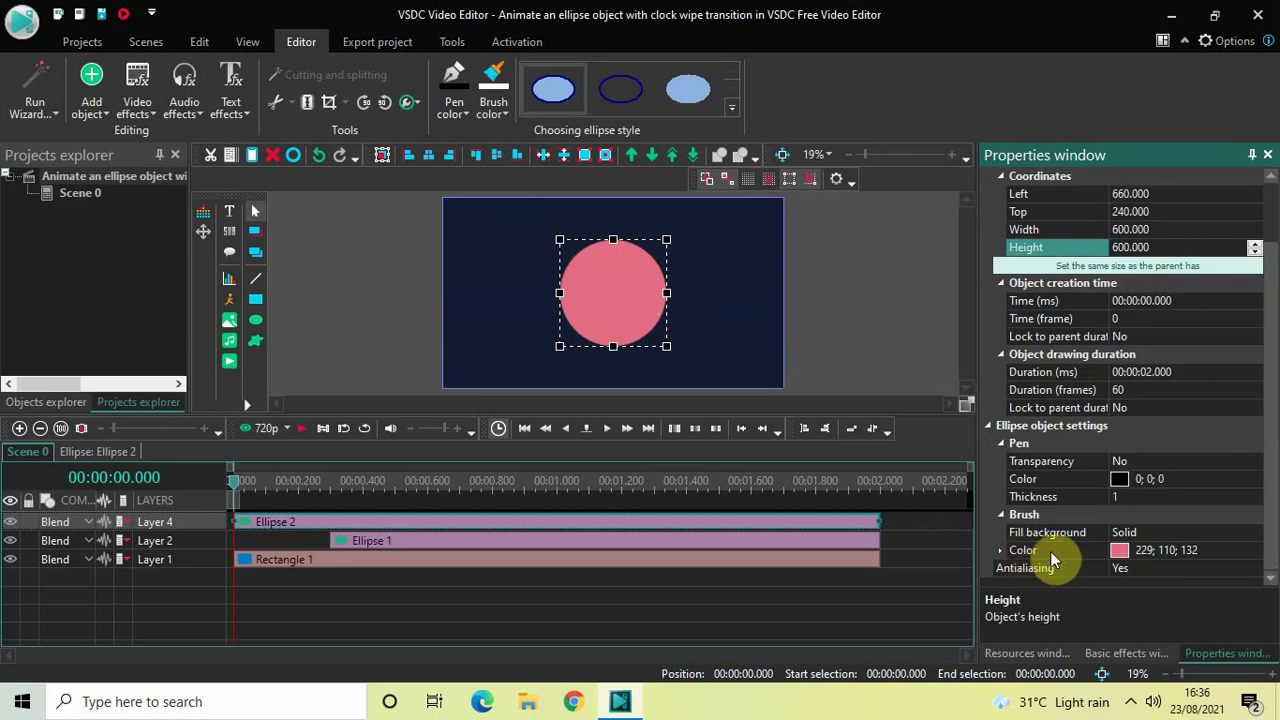
# Set the second ellipse's brush colour to 160; 90; 116
pyautogui.click(1215, 549)
pyautogui.press('BackSpace')
pyautogui.press('BackSpace')
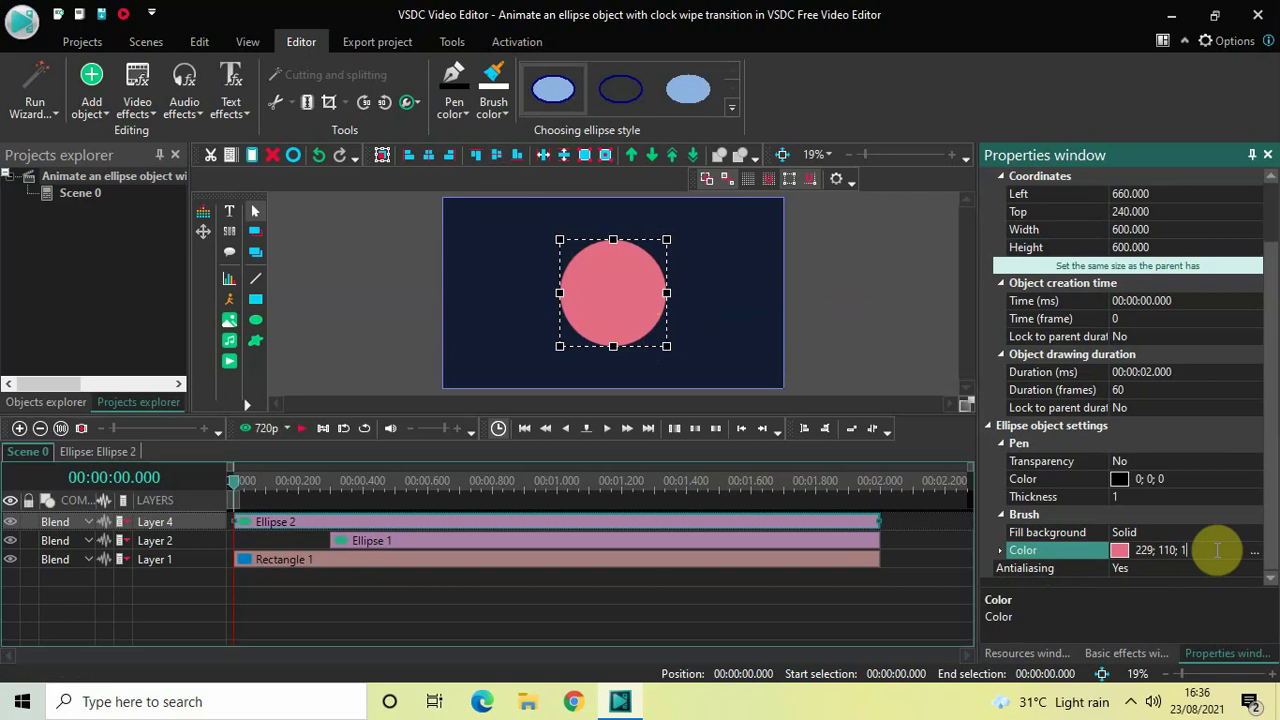
pyautogui.press('BackSpace')
pyautogui.press('BackSpace')
pyautogui.press('BackSpace')
pyautogui.press('BackSpace')
pyautogui.press('BackSpace')
pyautogui.press('BackSpace')
pyautogui.press('BackSpace')
pyautogui.press('BackSpace')
pyautogui.press('BackSpace')
pyautogui.press('BackSpace')
pyautogui.press('BackSpace')
pyautogui.write('160')
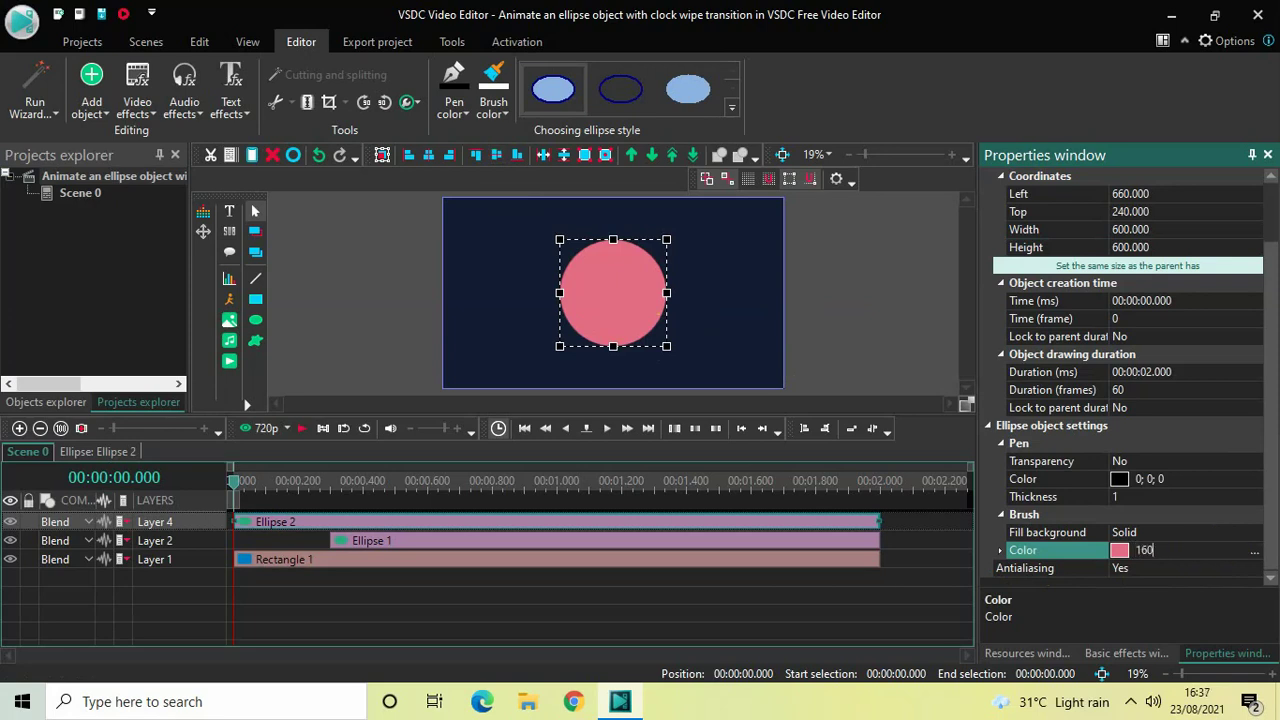
pyautogui.write(';90;')
pyautogui.write('116')
pyautogui.press('Return')
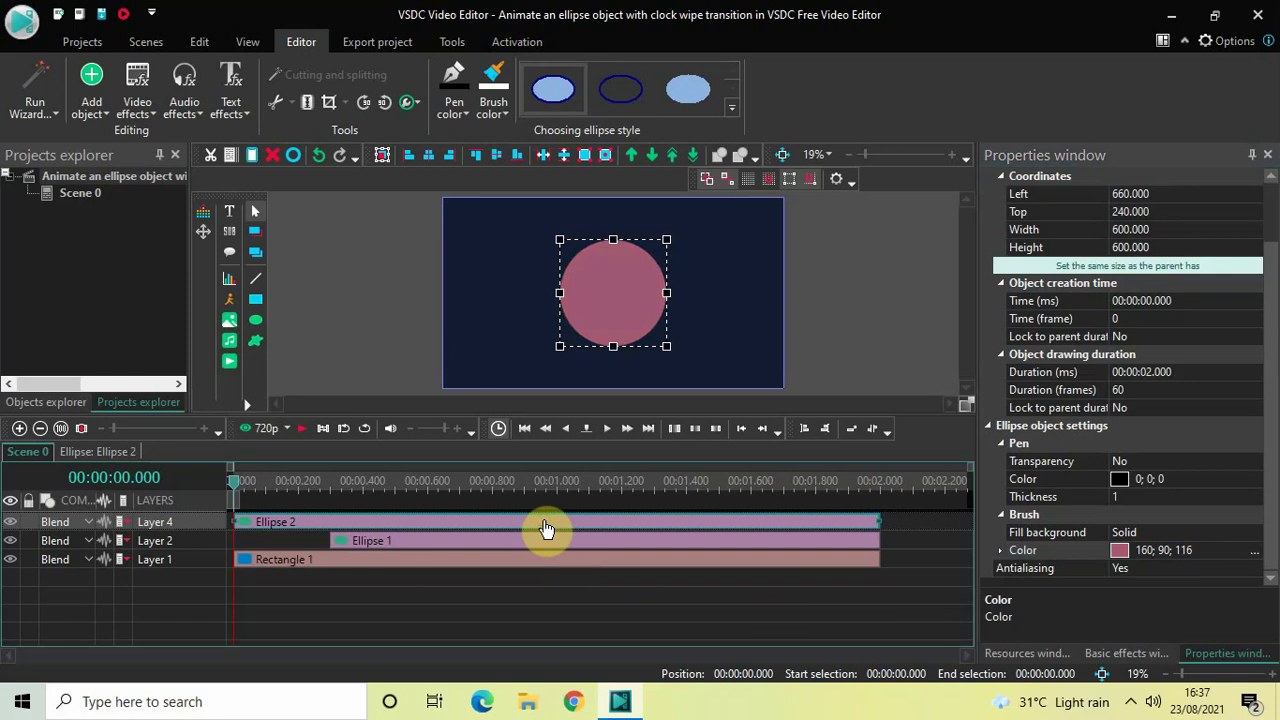
# Set the second ellipse's drawing duration to 00:00:01.800 and shift it on the timeline to start at 00:00:00.200
pyautogui.click(1196, 369)
pyautogui.press('BackSpace')
pyautogui.press('BackSpace')
pyautogui.press('BackSpace')
pyautogui.press('BackSpace')
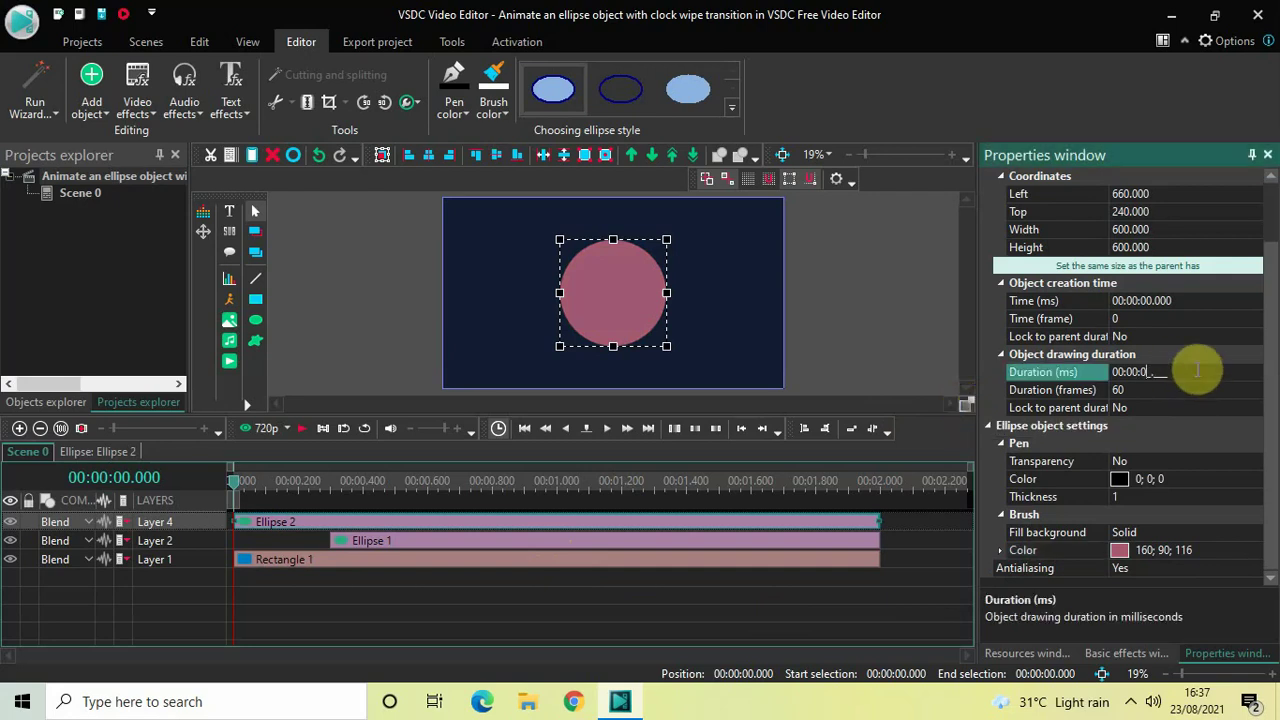
pyautogui.write('1.800')
pyautogui.press('Return')
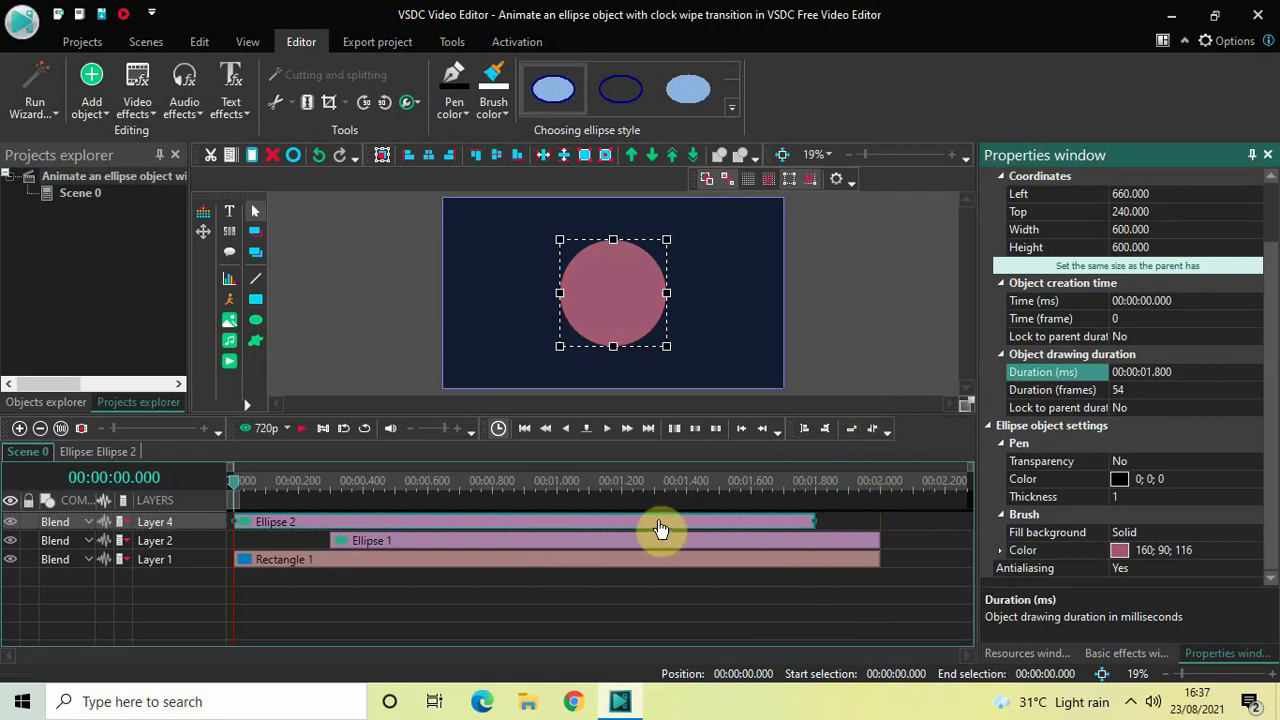
pyautogui.moveTo(660, 528); pyautogui.dragTo(720, 518)
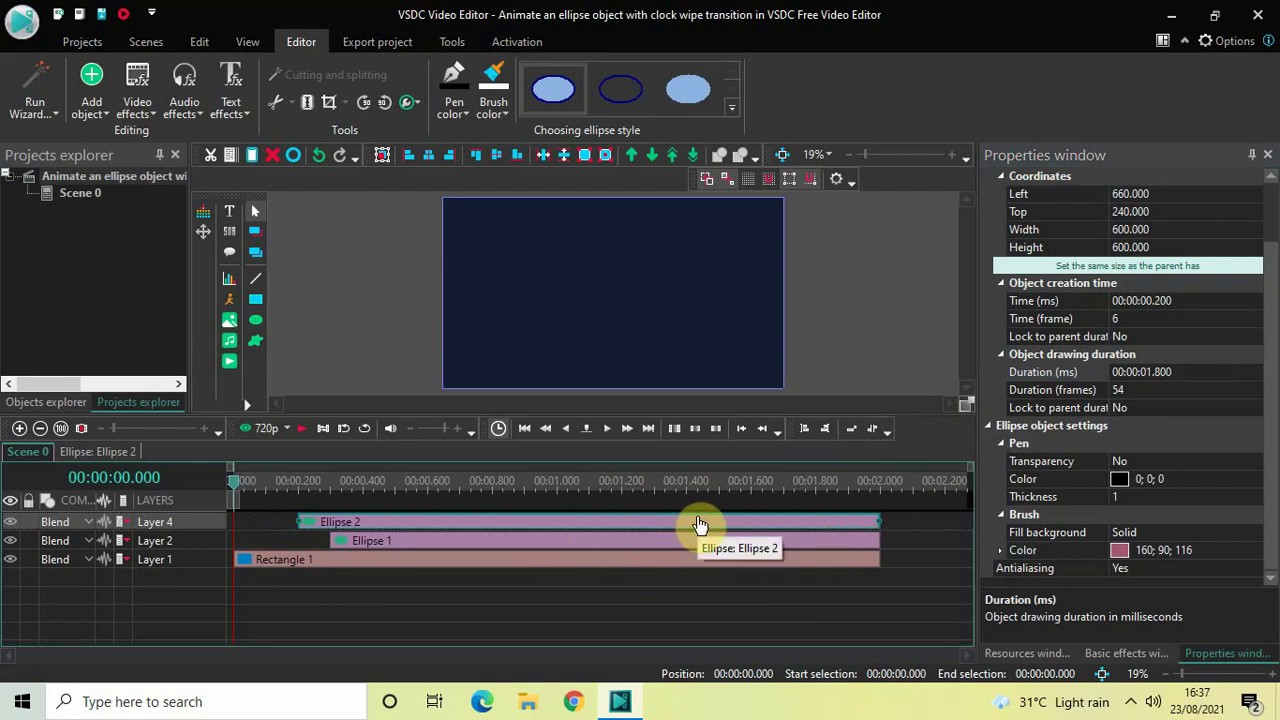
# Add a Wipe transition inside the second ellipse, placed to the end of the scene on a new layer
pyautogui.doubleClick(698, 522)
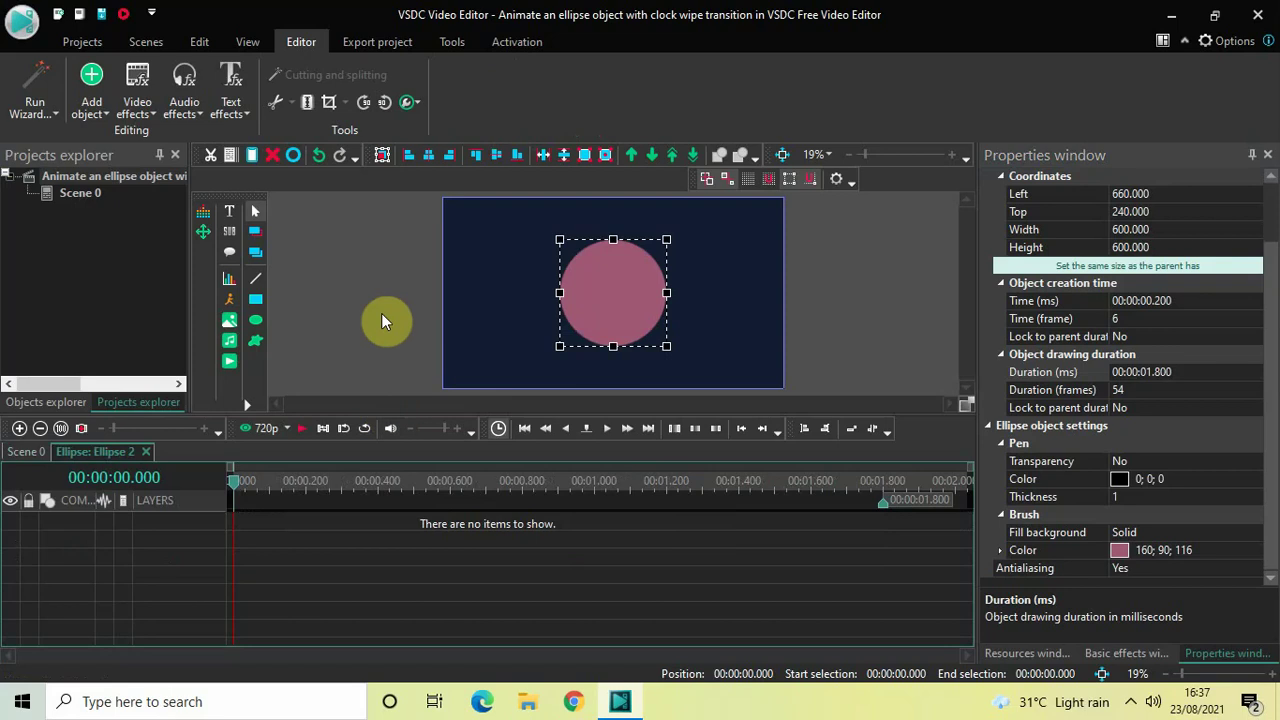
pyautogui.click(137, 106)
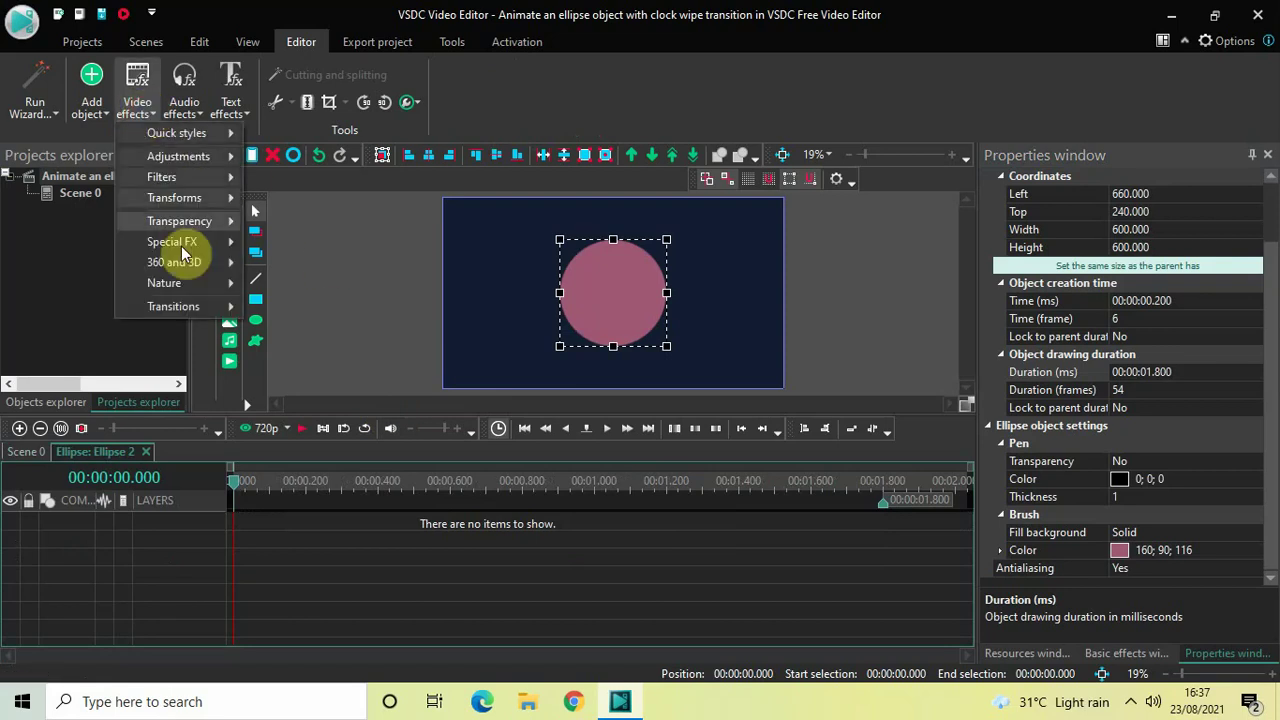
pyautogui.moveTo(206, 309)
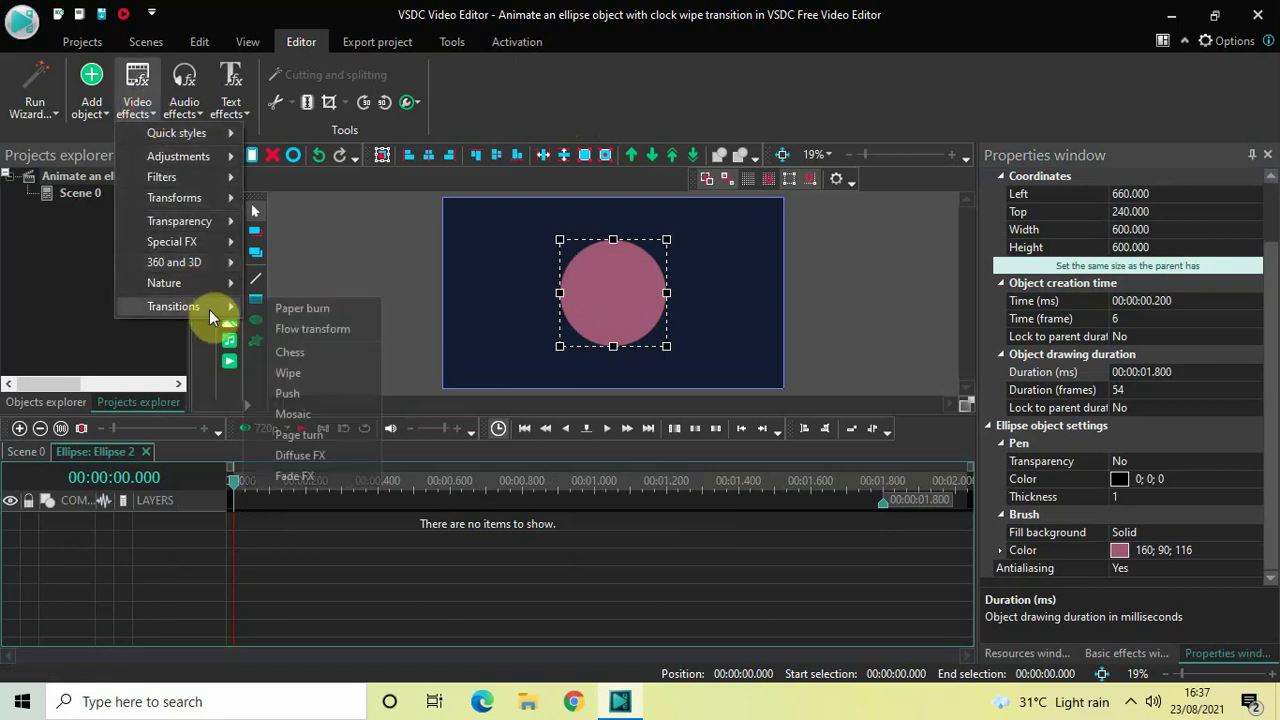
pyautogui.click(312, 373)
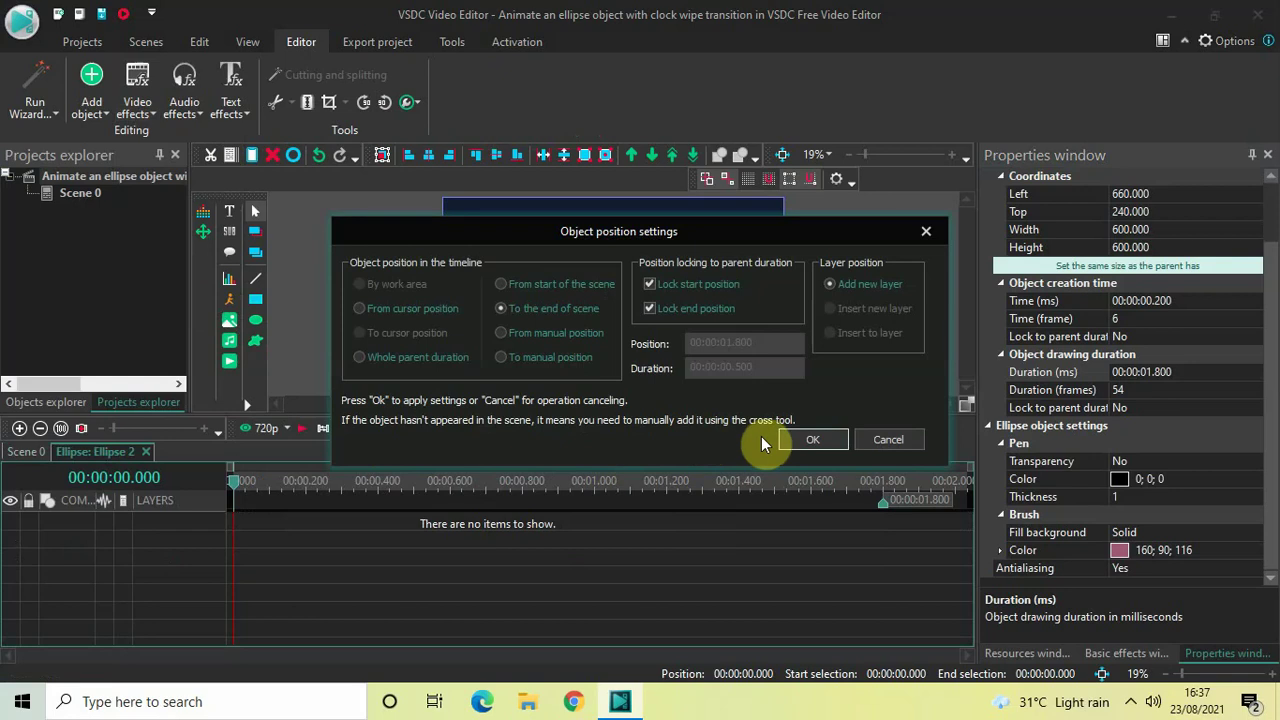
pyautogui.click(799, 440)
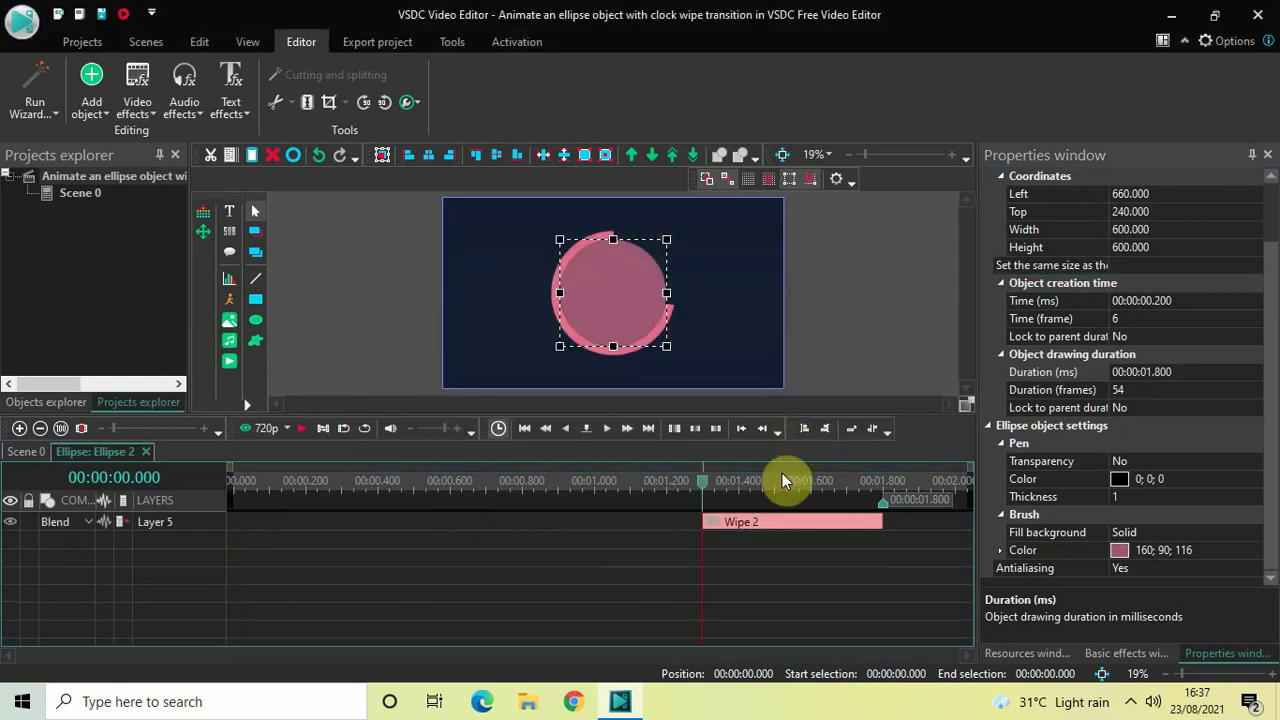
# Extend the second ellipse's wipe back to 00:00:00.000 and set its Directly option to True
pyautogui.doubleClick(700, 521)
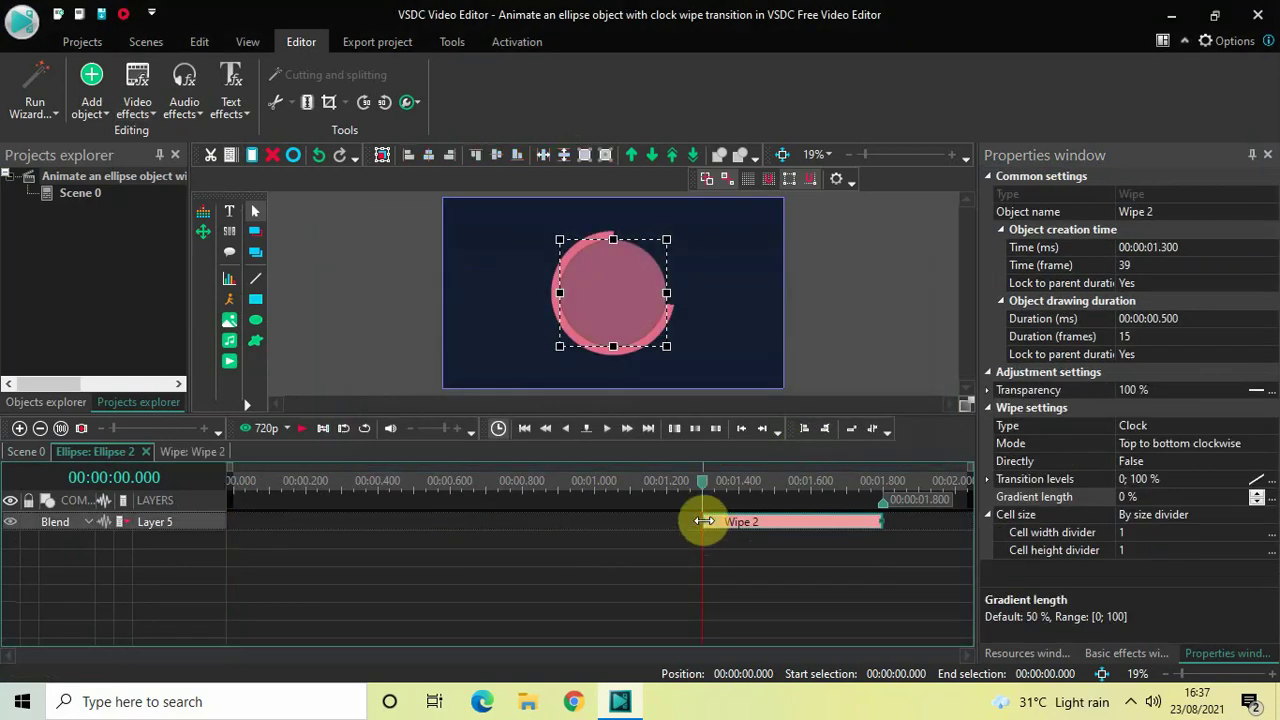
pyautogui.moveTo(704, 521); pyautogui.dragTo(221, 497)
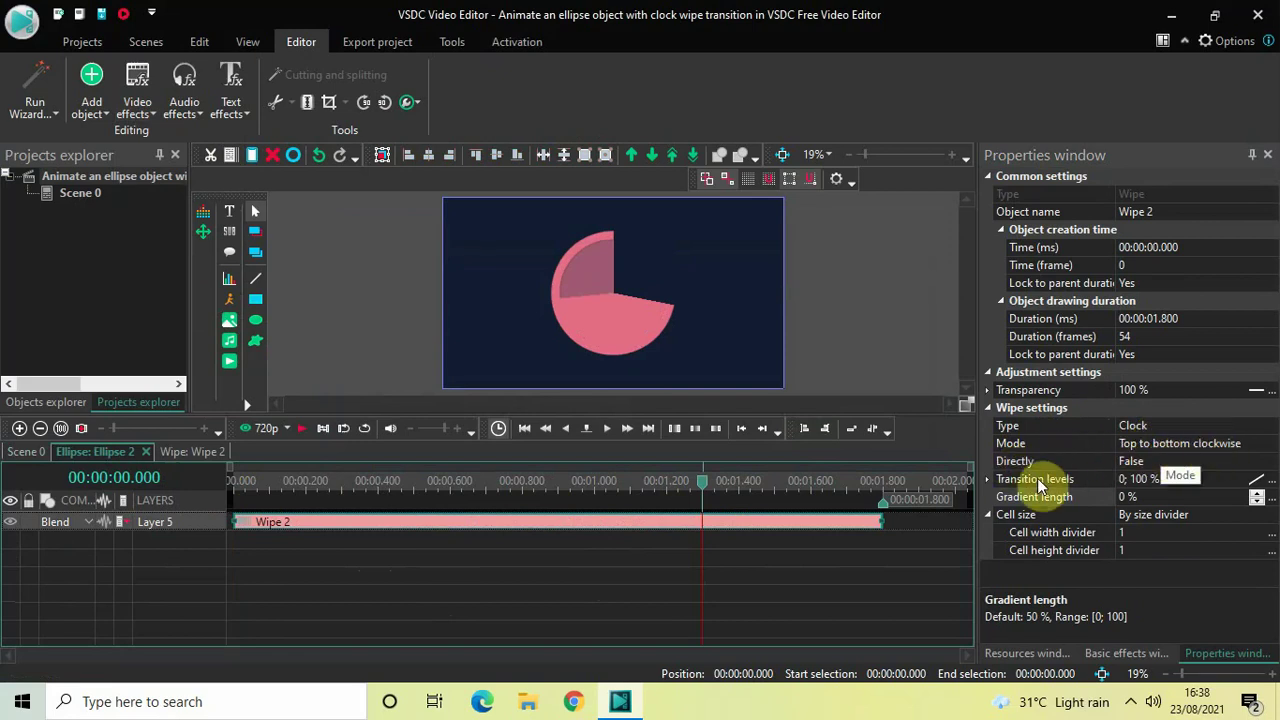
pyautogui.doubleClick(1200, 461)
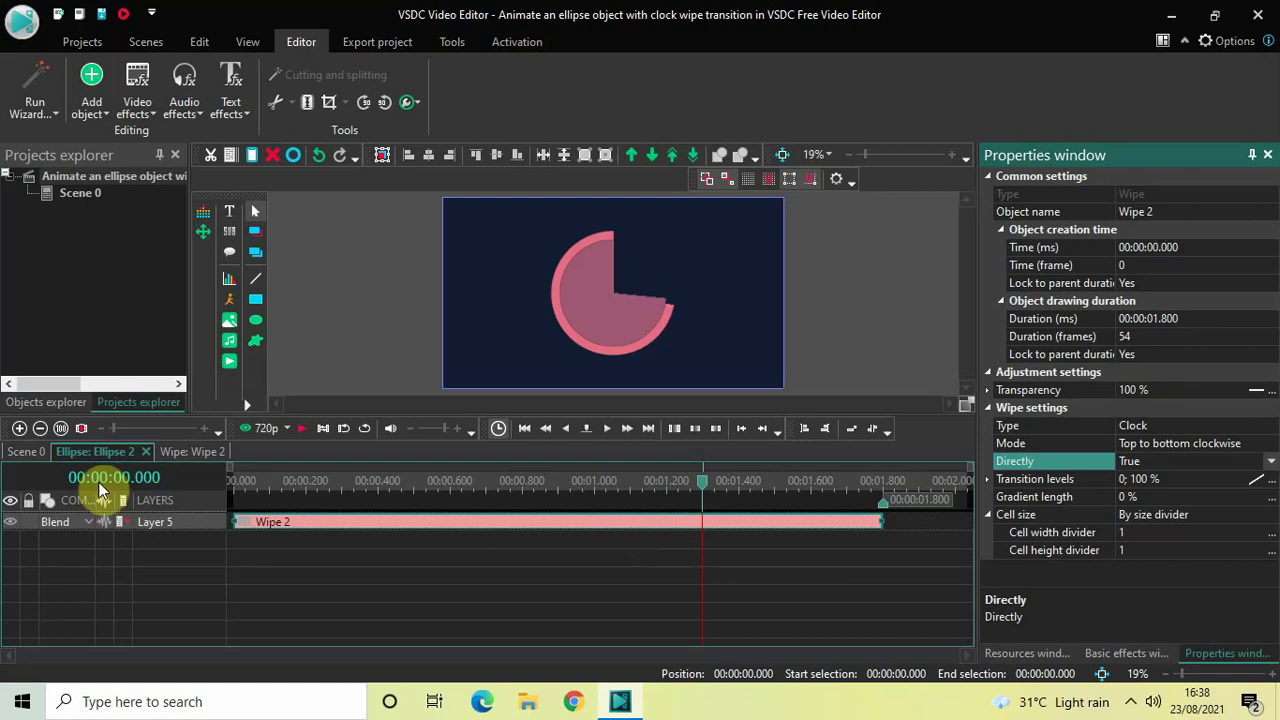
# Go back to the Scene 0 timeline, play both circle animations from the start and return the cursor to 00:00:00.000
pyautogui.click(24, 451)
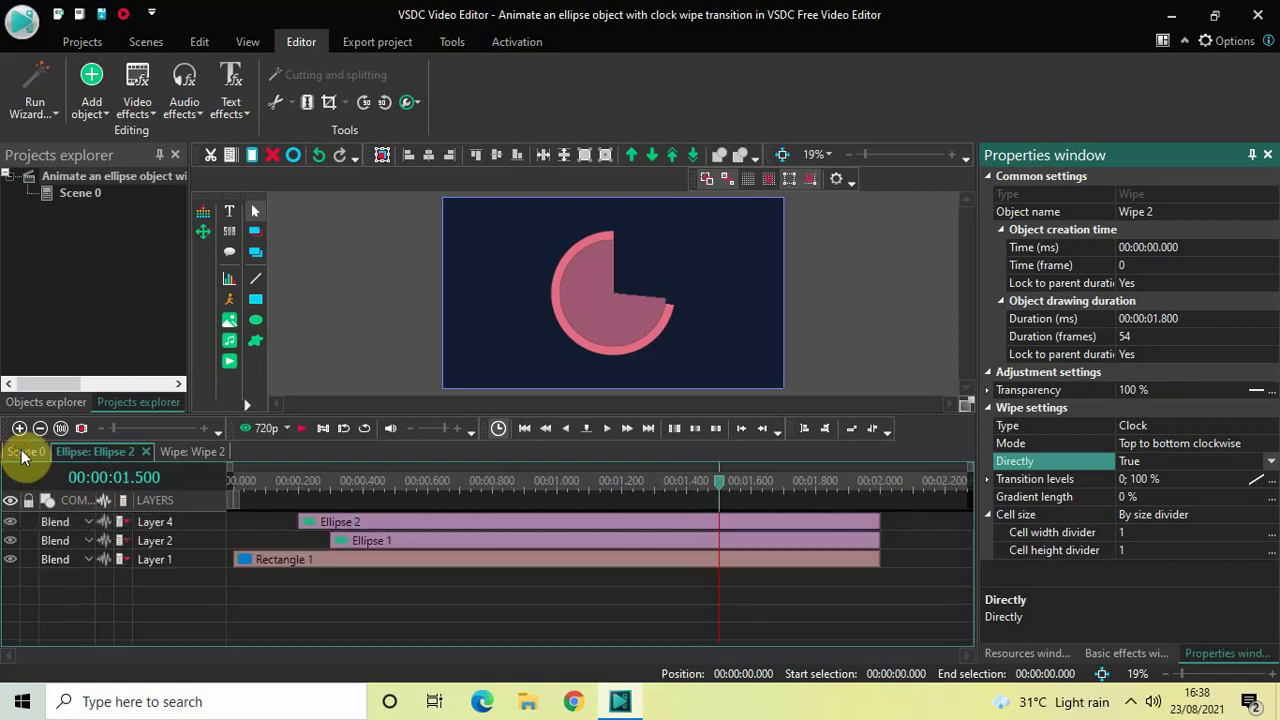
pyautogui.click(232, 481)
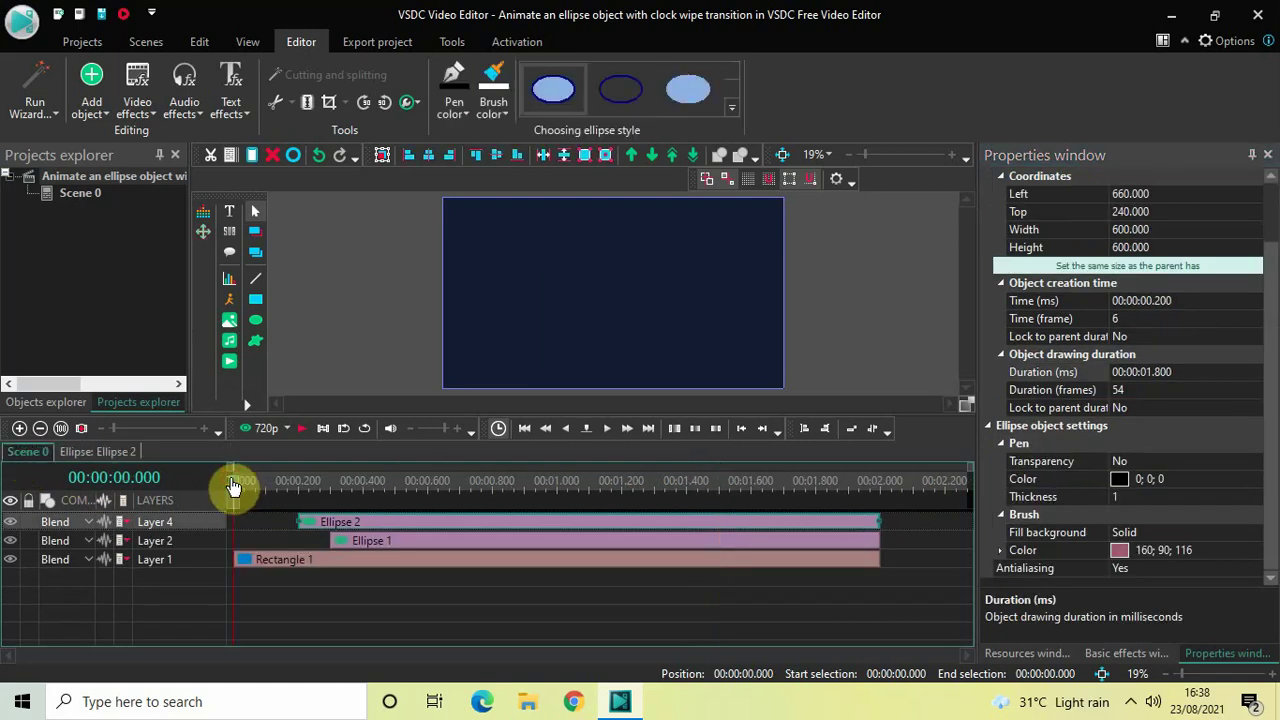
pyautogui.press('space')
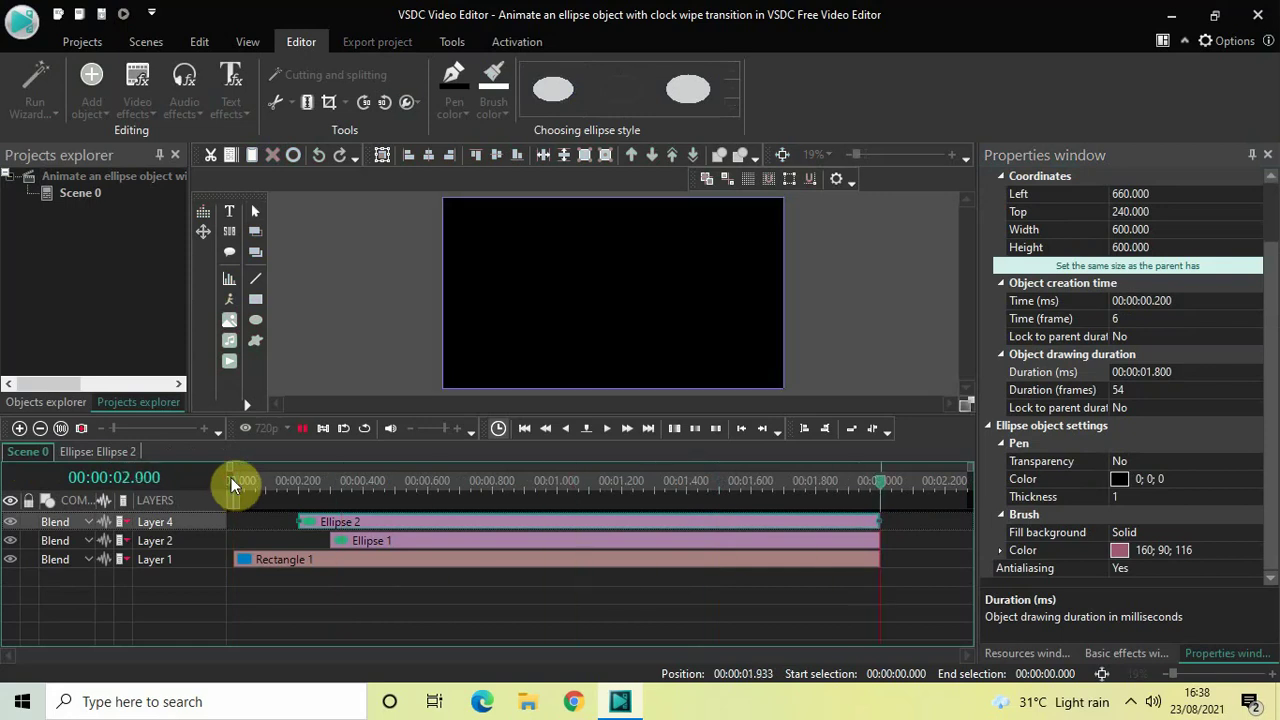
pyautogui.click(232, 481)
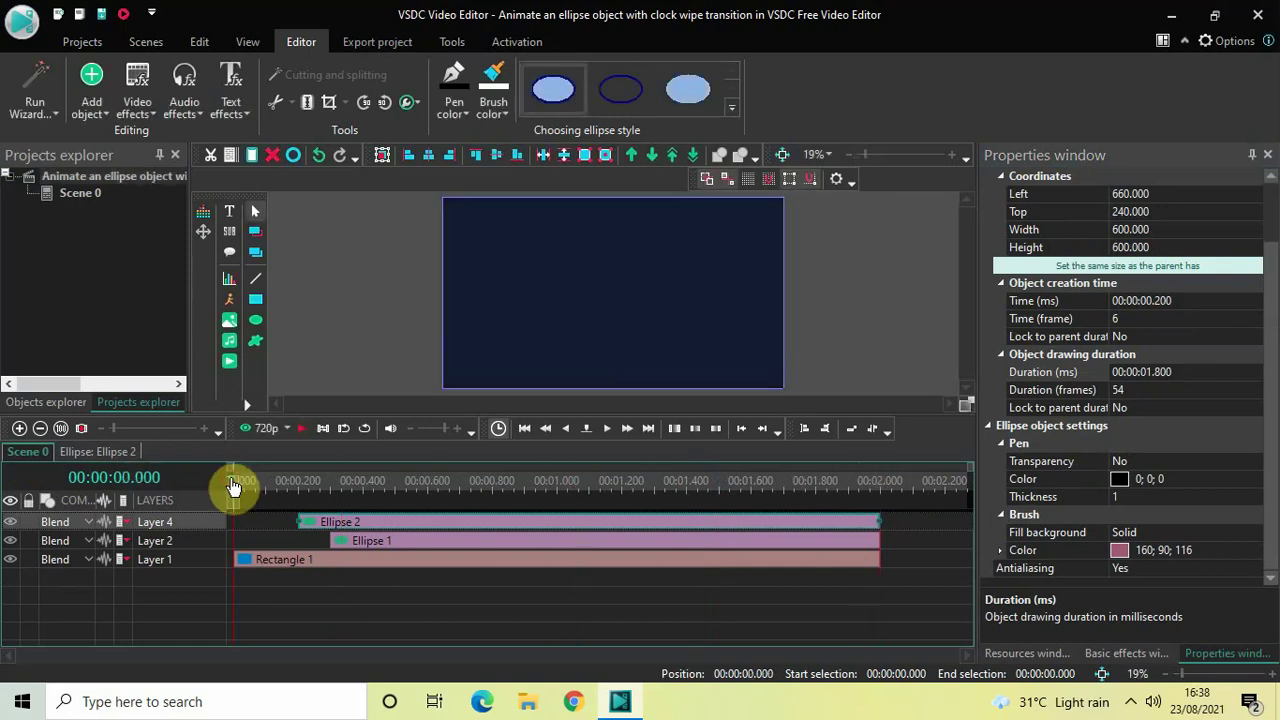
# Add a third ellipse of about 631 by 637 pixels near the scene's centre, from the cursor position on a new layer
pyautogui.click(383, 306)
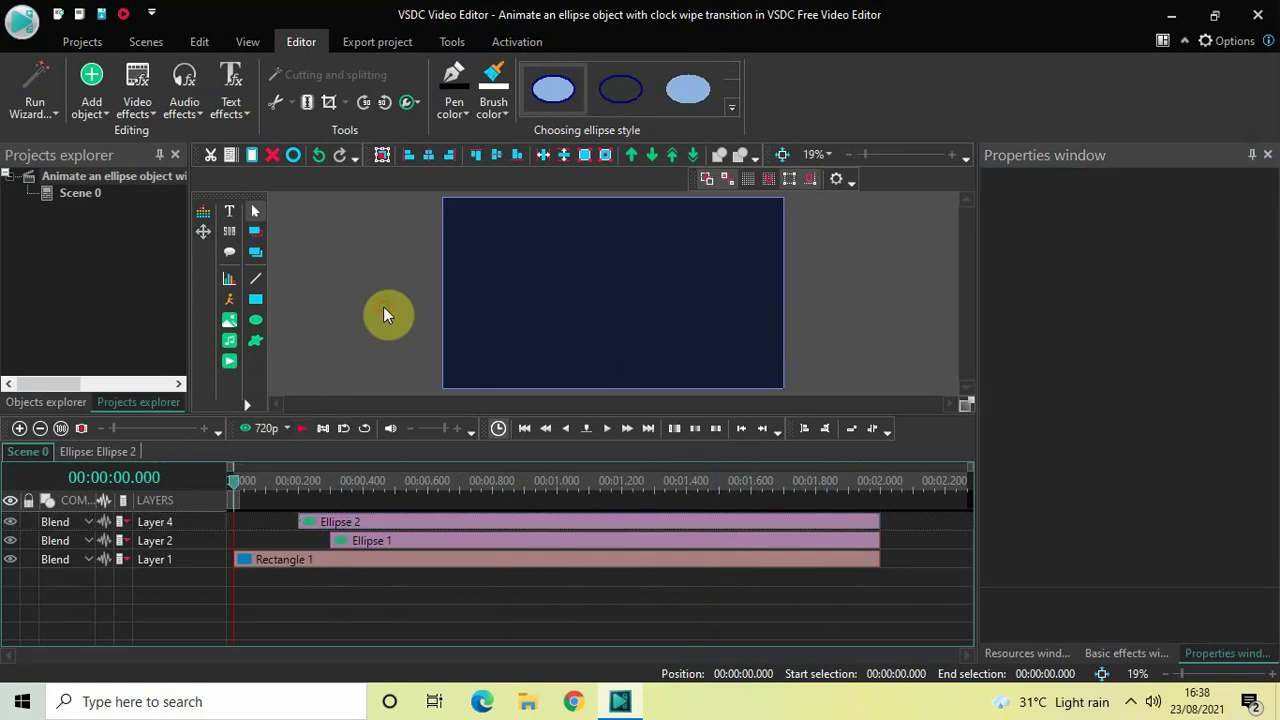
pyautogui.click(82, 107)
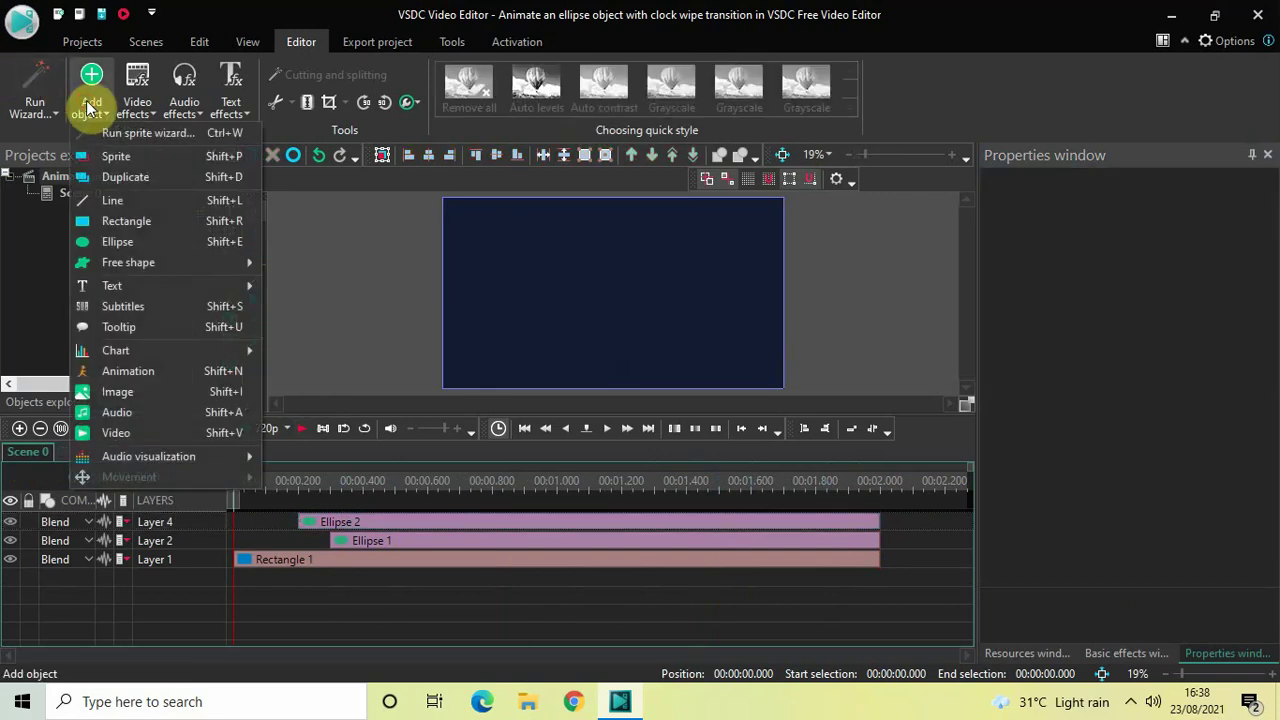
pyautogui.click(137, 234)
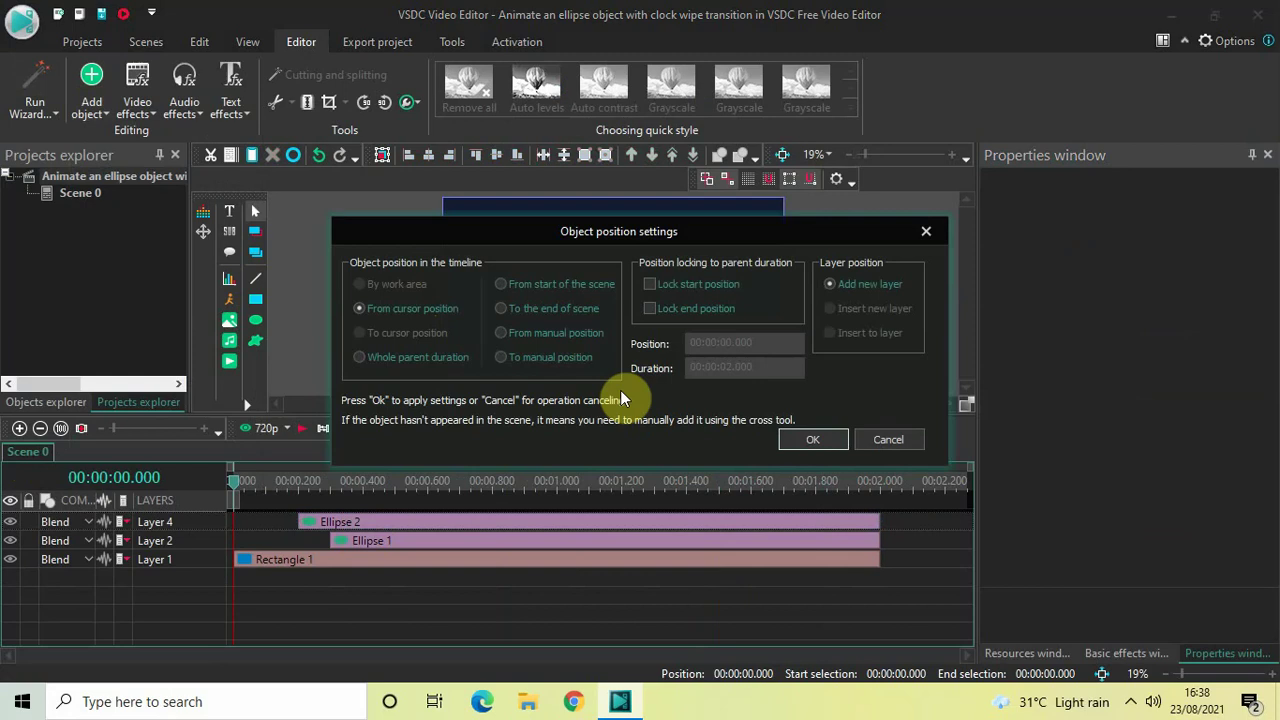
pyautogui.click(812, 439)
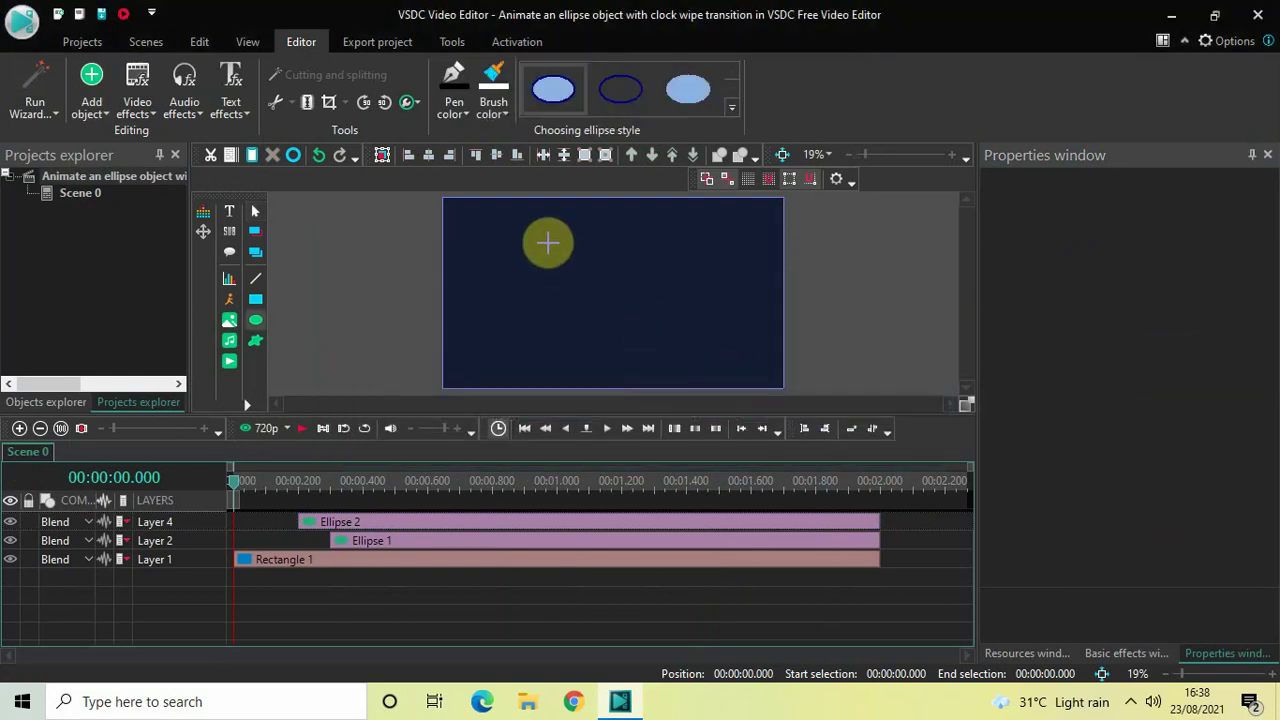
pyautogui.moveTo(548, 243); pyautogui.dragTo(660, 356)
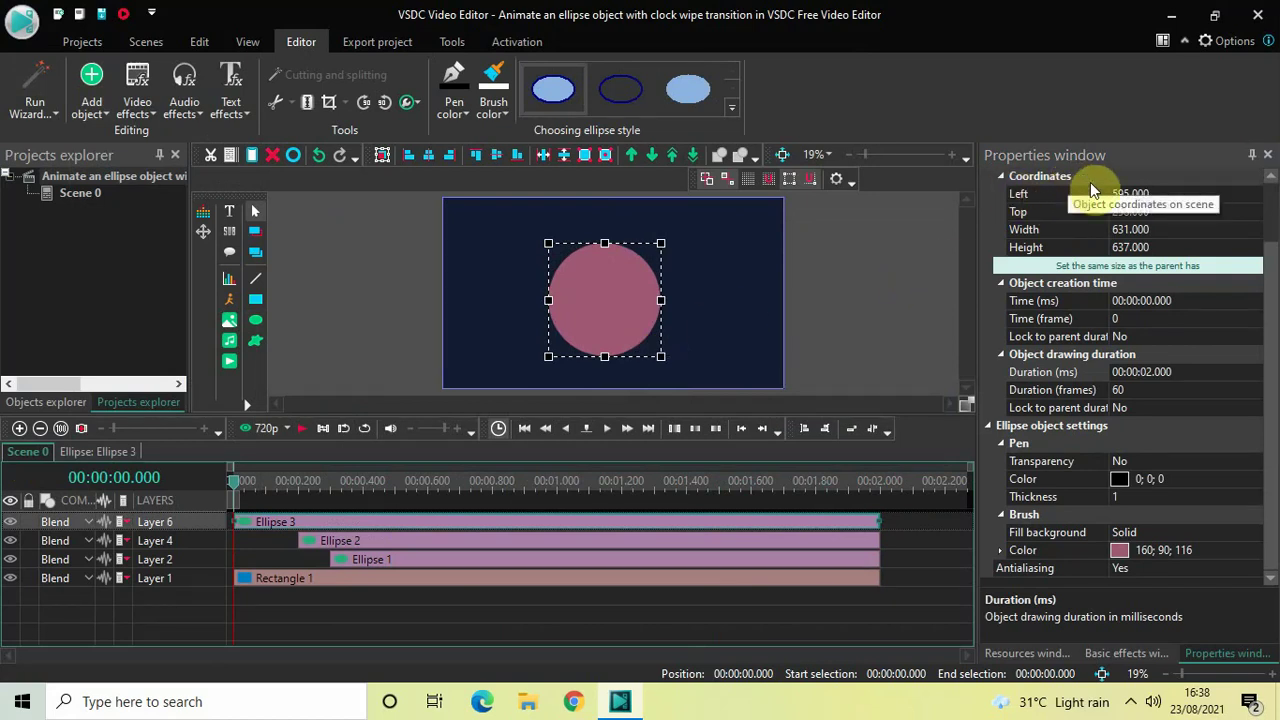
# Set the third ellipse's width and height to 500 pixels and centre it horizontally and vertically in the scene
pyautogui.click(1168, 228)
pyautogui.click(1168, 228)
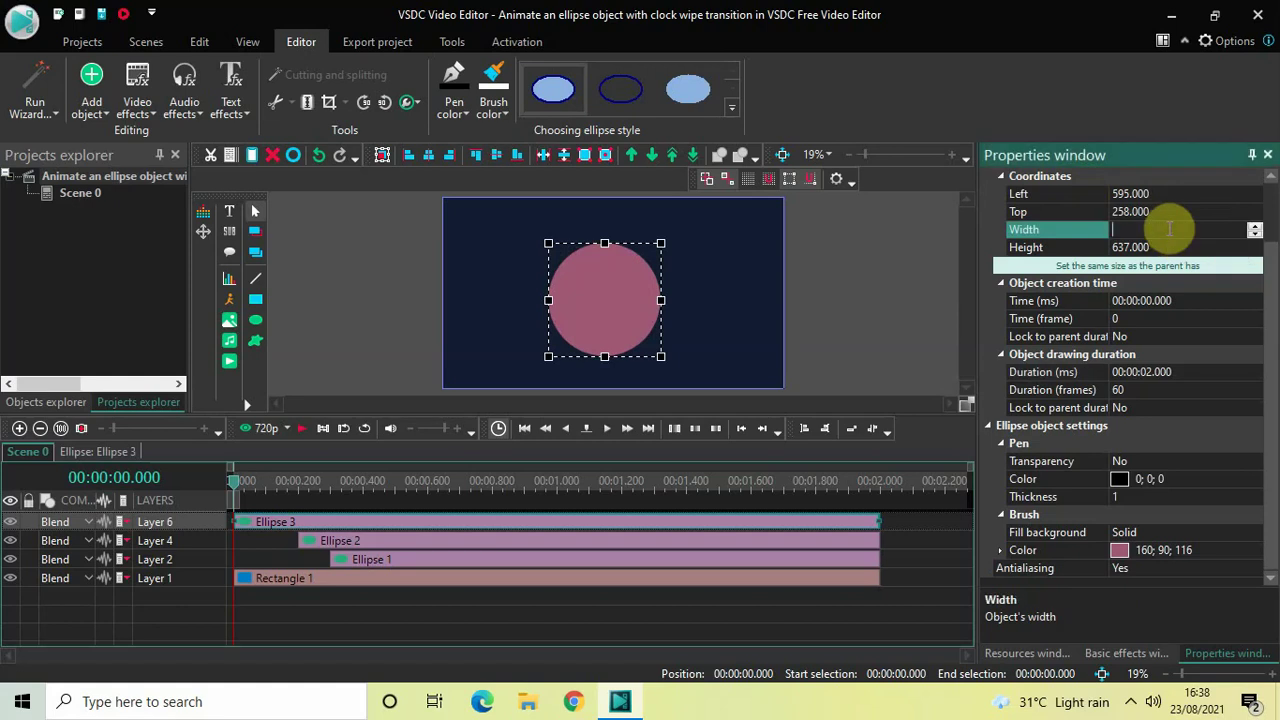
pyautogui.write('500')
pyautogui.press('Return')
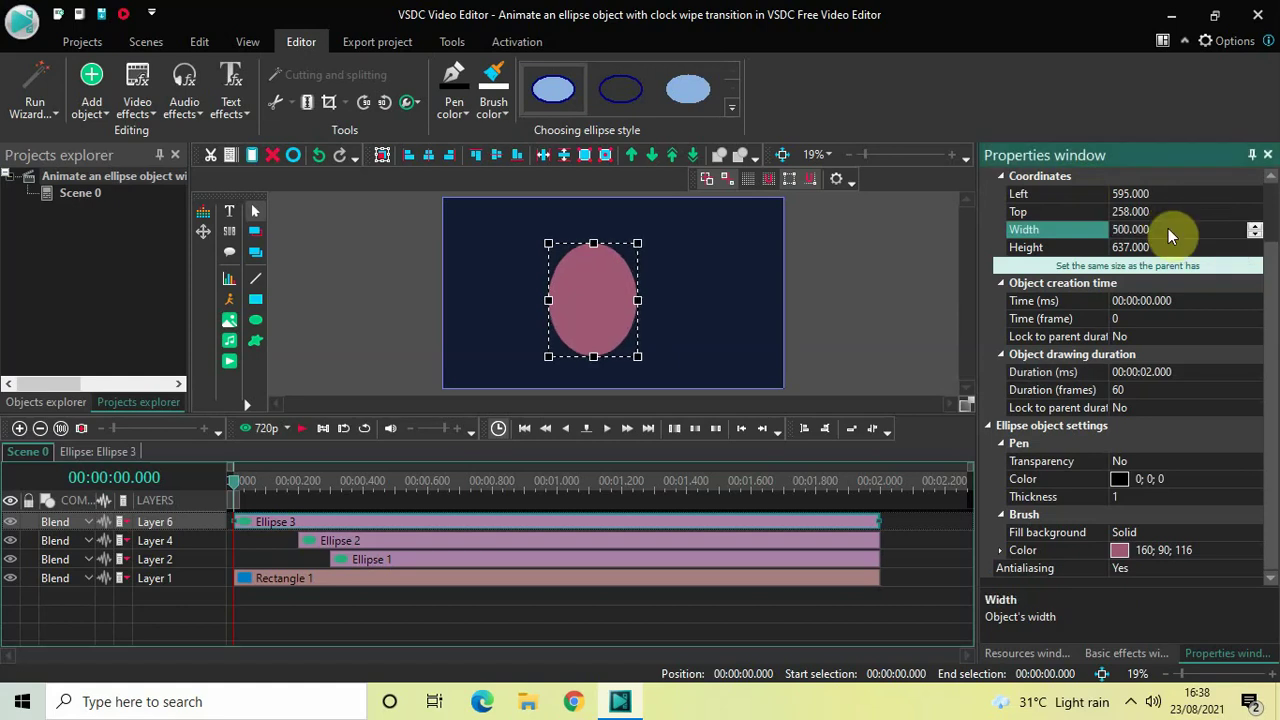
pyautogui.click(1168, 247)
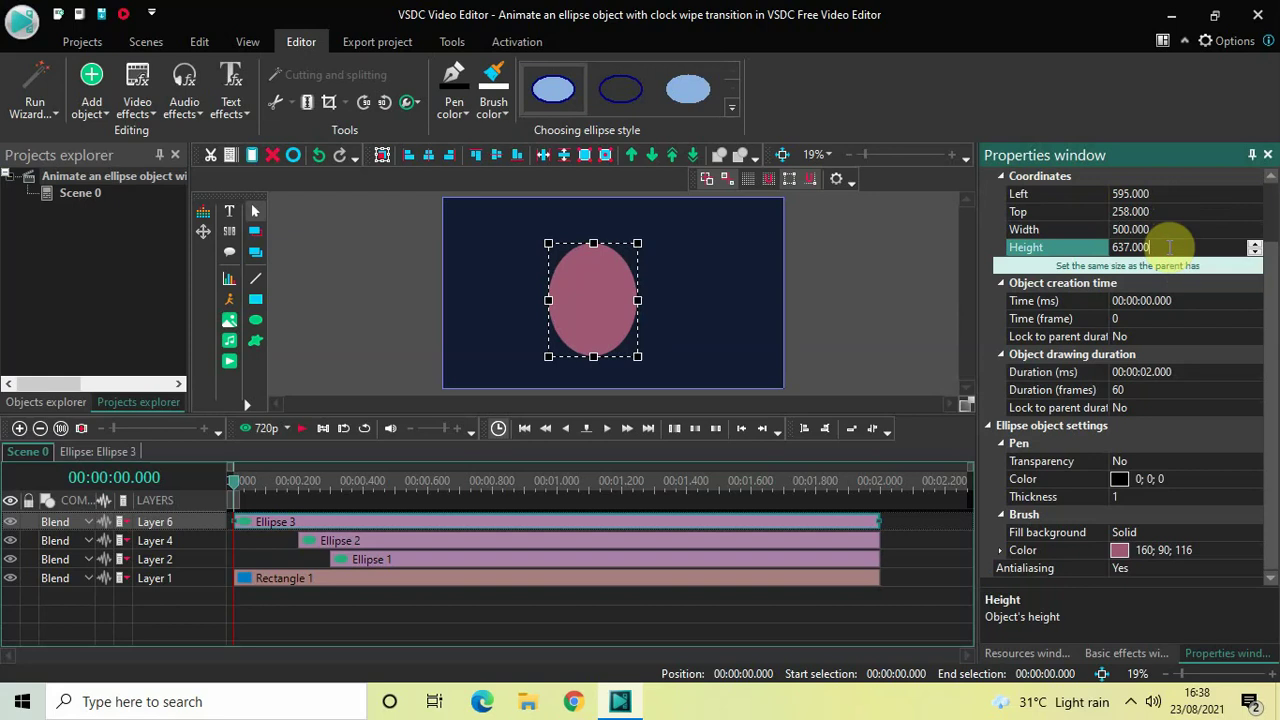
pyautogui.click(1168, 247)
pyautogui.press('BackSpace')
pyautogui.write('500')
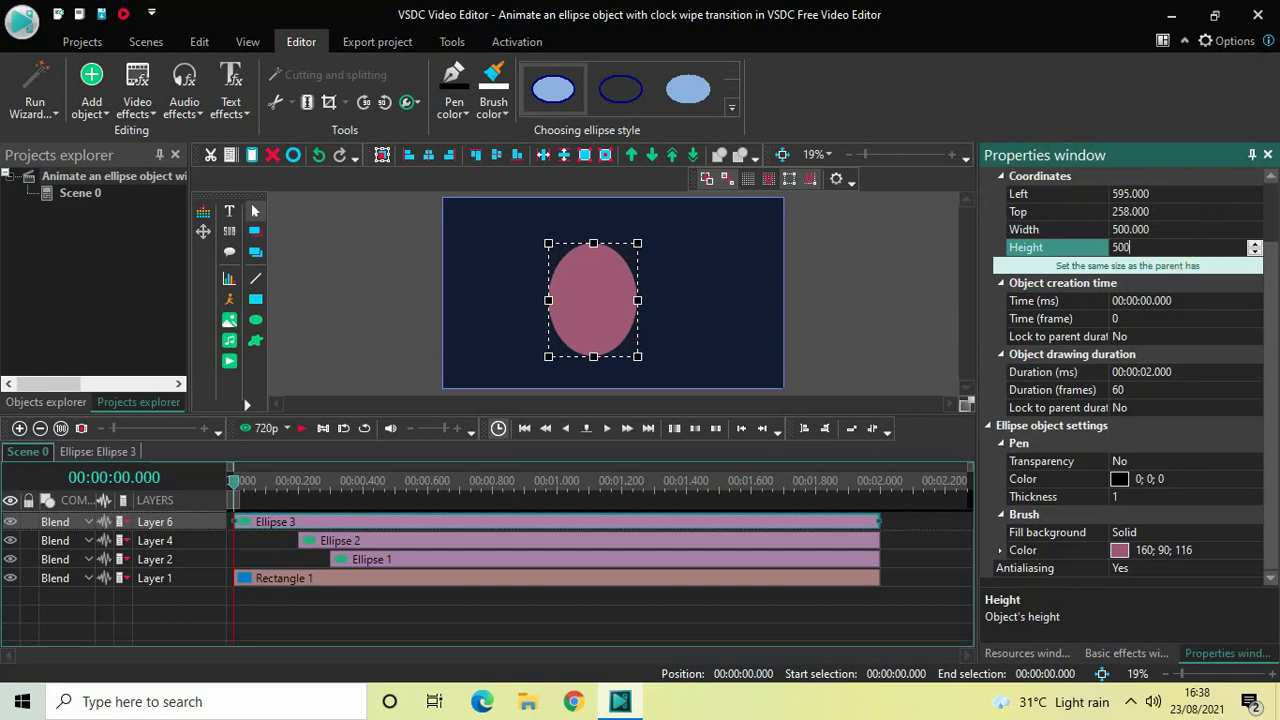
pyautogui.press('Return')
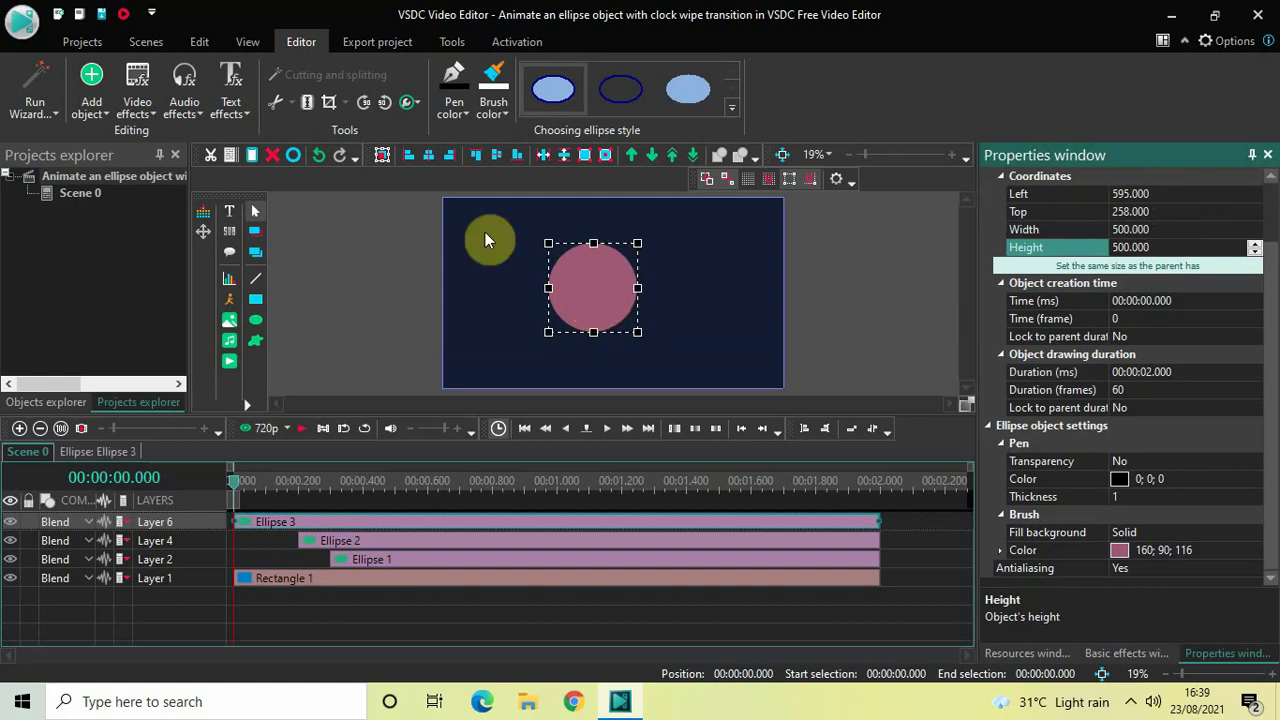
pyautogui.click(430, 159)
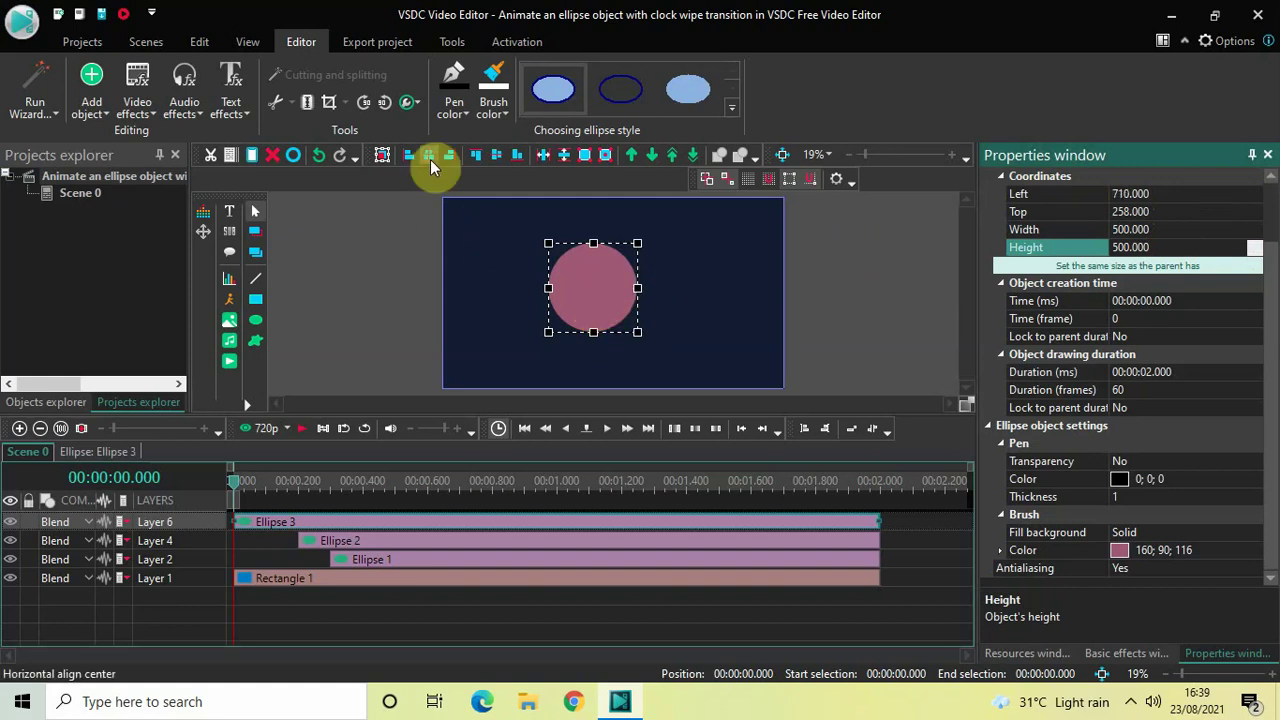
pyautogui.click(499, 158)
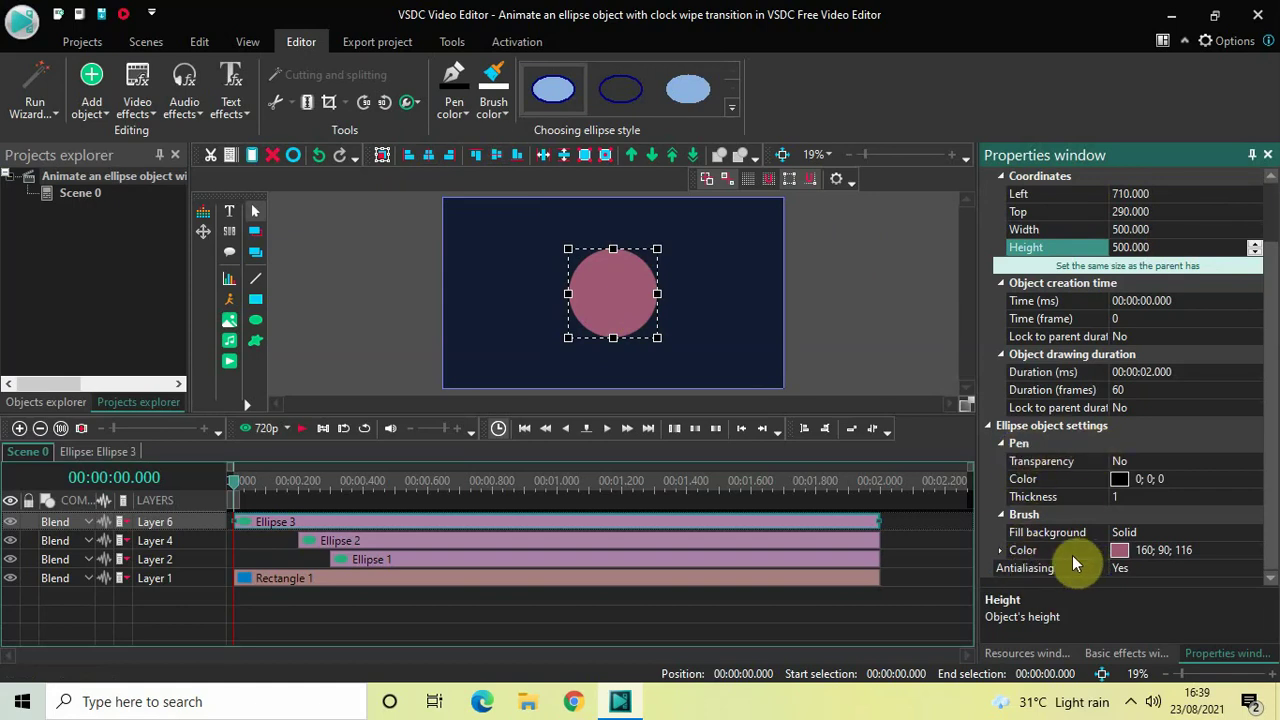
# Set the third ellipse's brush colour to 254; 252; 229
pyautogui.click(1209, 546)
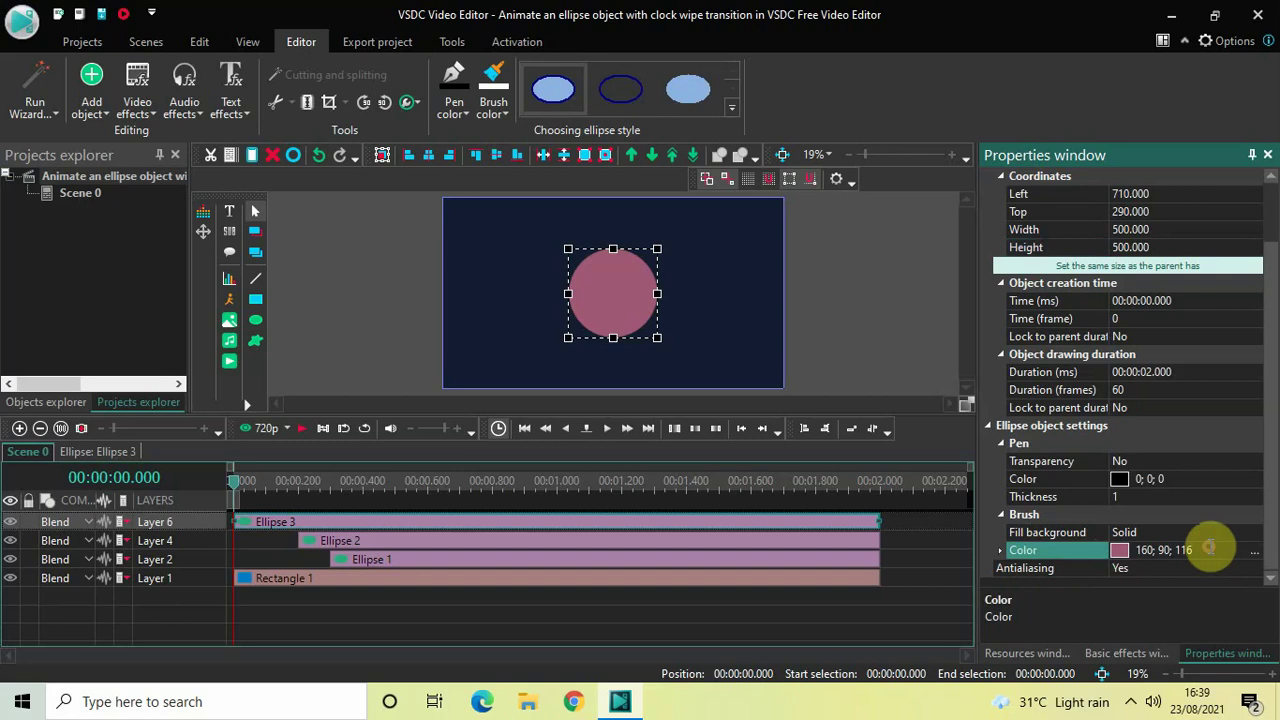
pyautogui.press('BackSpace')
pyautogui.press('BackSpace')
pyautogui.press('BackSpace')
pyautogui.press('BackSpace')
pyautogui.press('BackSpace')
pyautogui.press('BackSpace')
pyautogui.press('BackSpace')
pyautogui.press('BackSpace')
pyautogui.press('BackSpace')
pyautogui.press('BackSpace')
pyautogui.write('2')
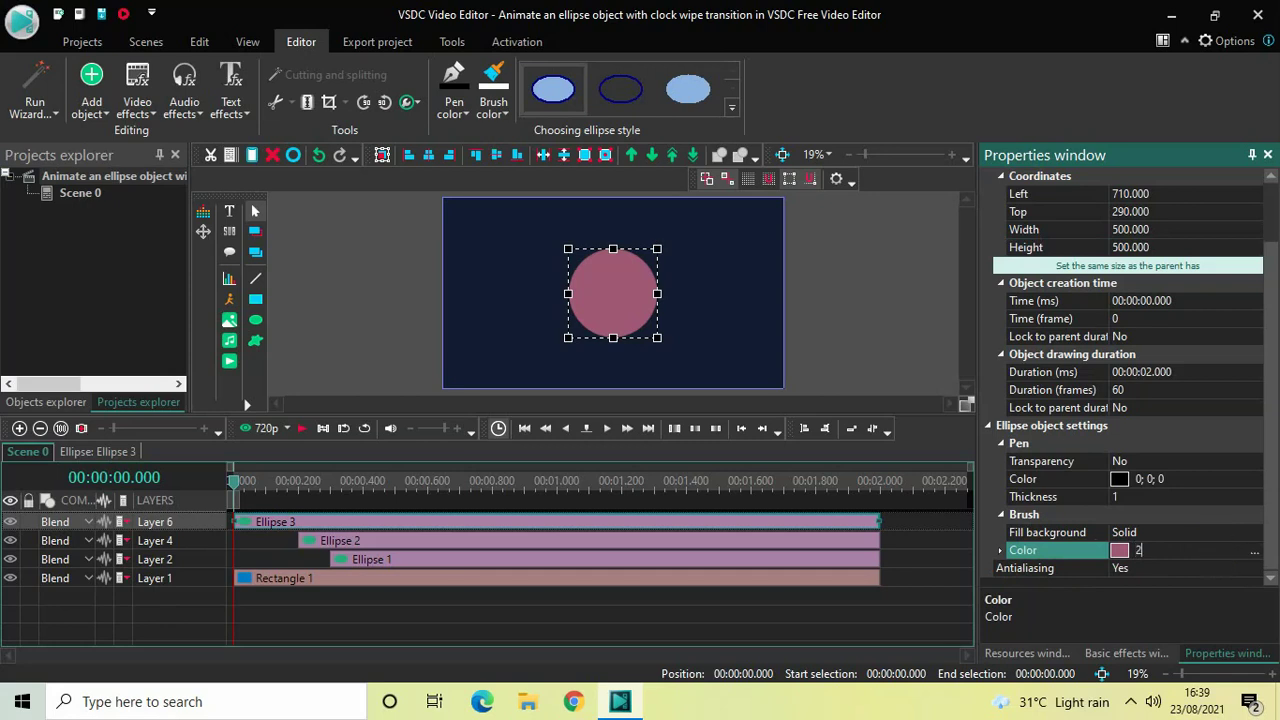
pyautogui.write('54;252;229')
pyautogui.press('Return')
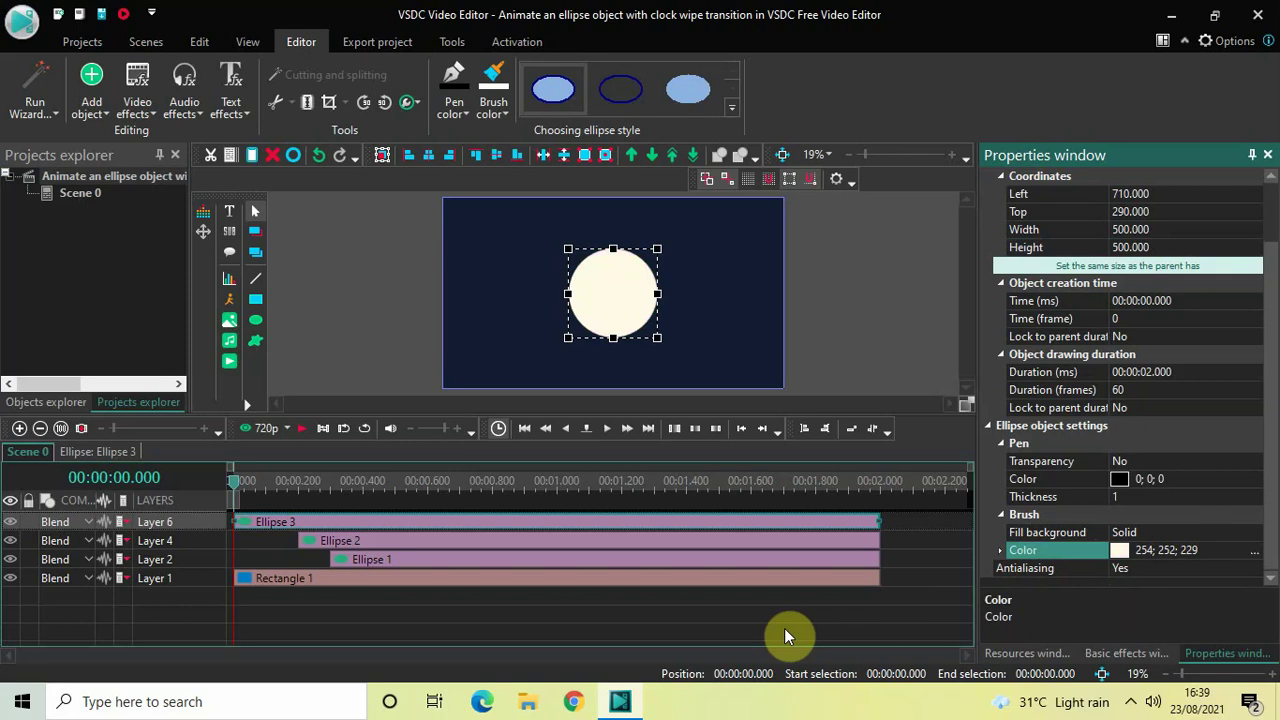
# Set the third ellipse's duration to 00:00:01.900 and shift it on the timeline to start at 00:00:00.100
pyautogui.click(616, 527)
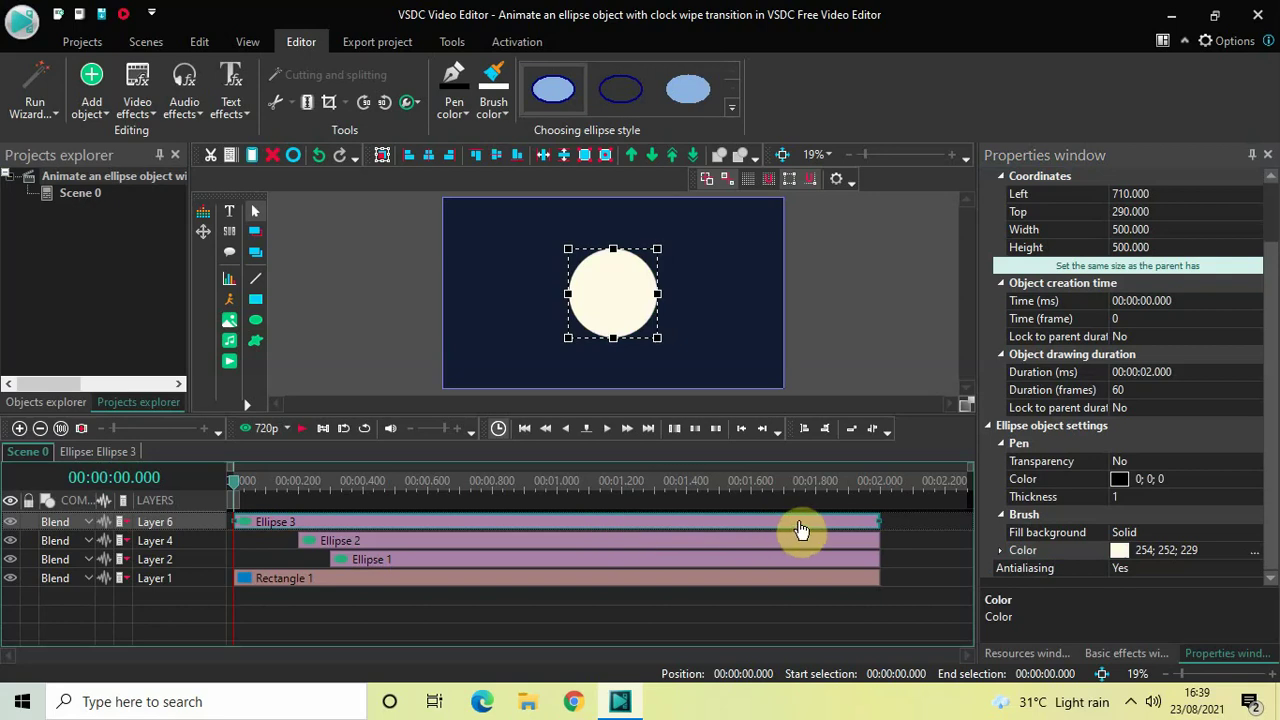
pyautogui.click(1190, 372)
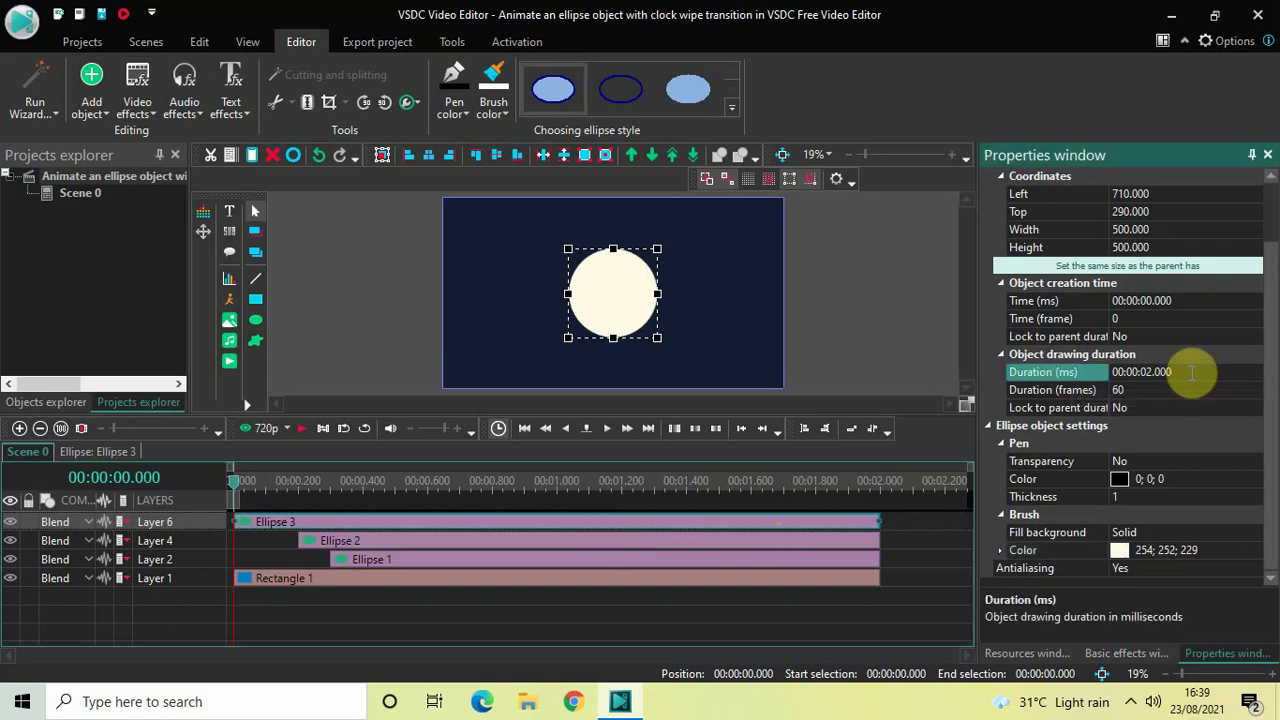
pyautogui.press('BackSpace')
pyautogui.press('BackSpace')
pyautogui.press('BackSpace')
pyautogui.press('BackSpace')
pyautogui.write('1.900')
pyautogui.press('Return')
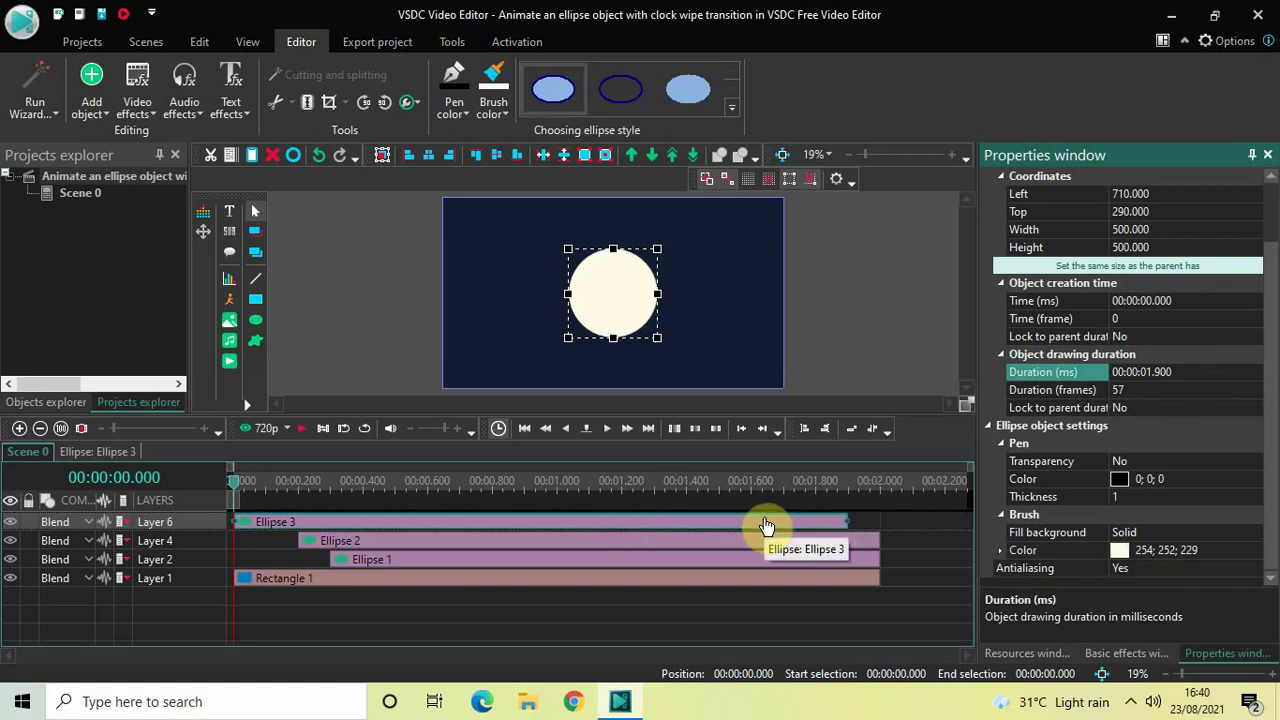
pyautogui.moveTo(766, 525); pyautogui.dragTo(795, 524)
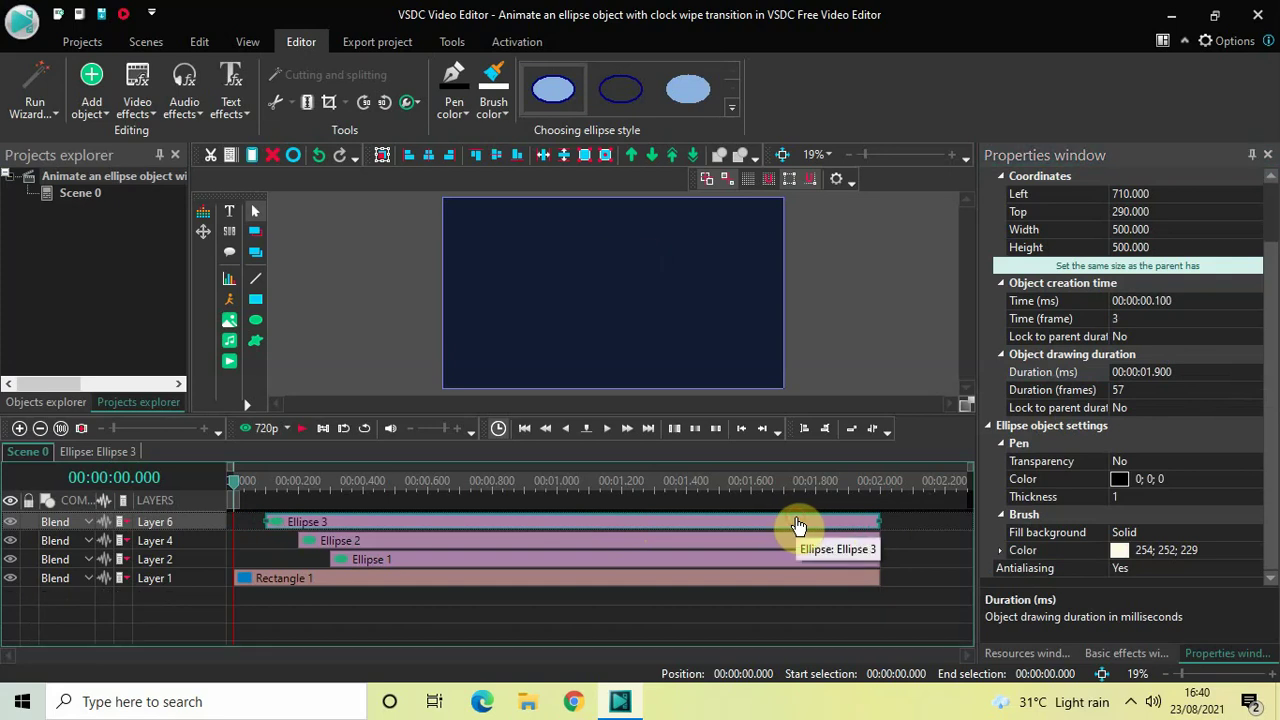
pyautogui.click(891, 521)
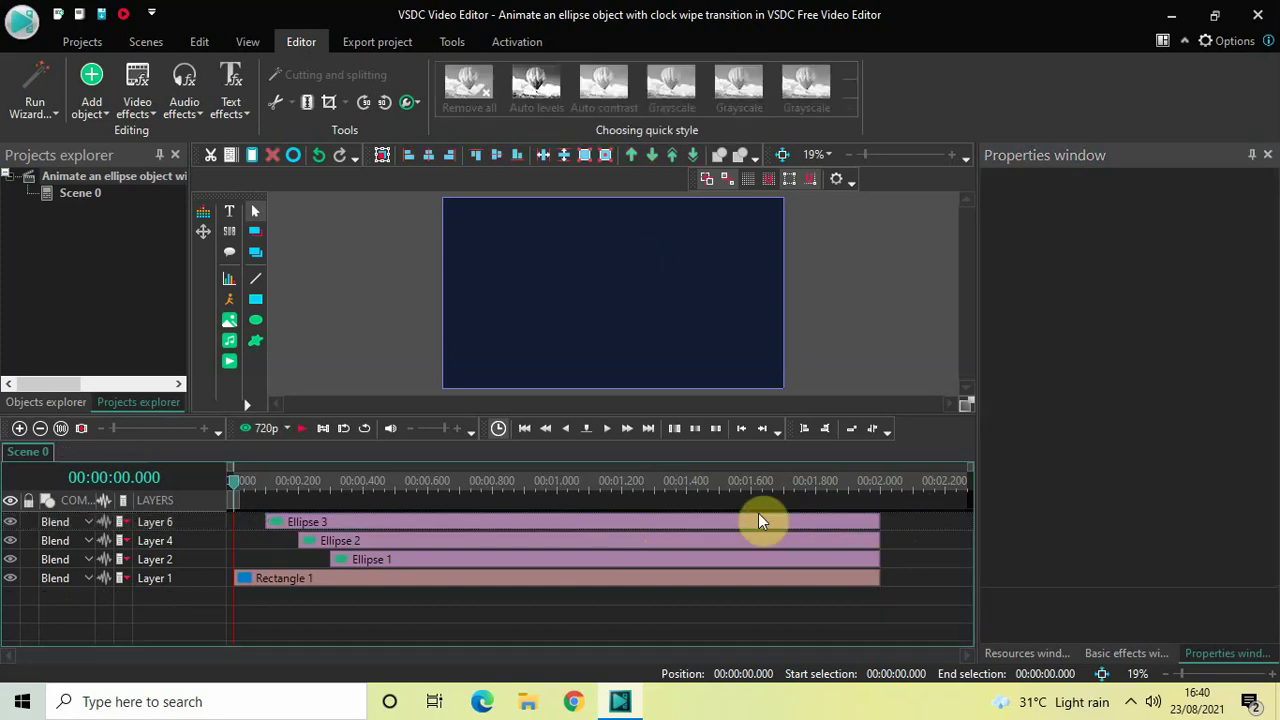
# Add a Wipe transition inside the third ellipse, placed to the end of the scene on a new layer
pyautogui.doubleClick(705, 523)
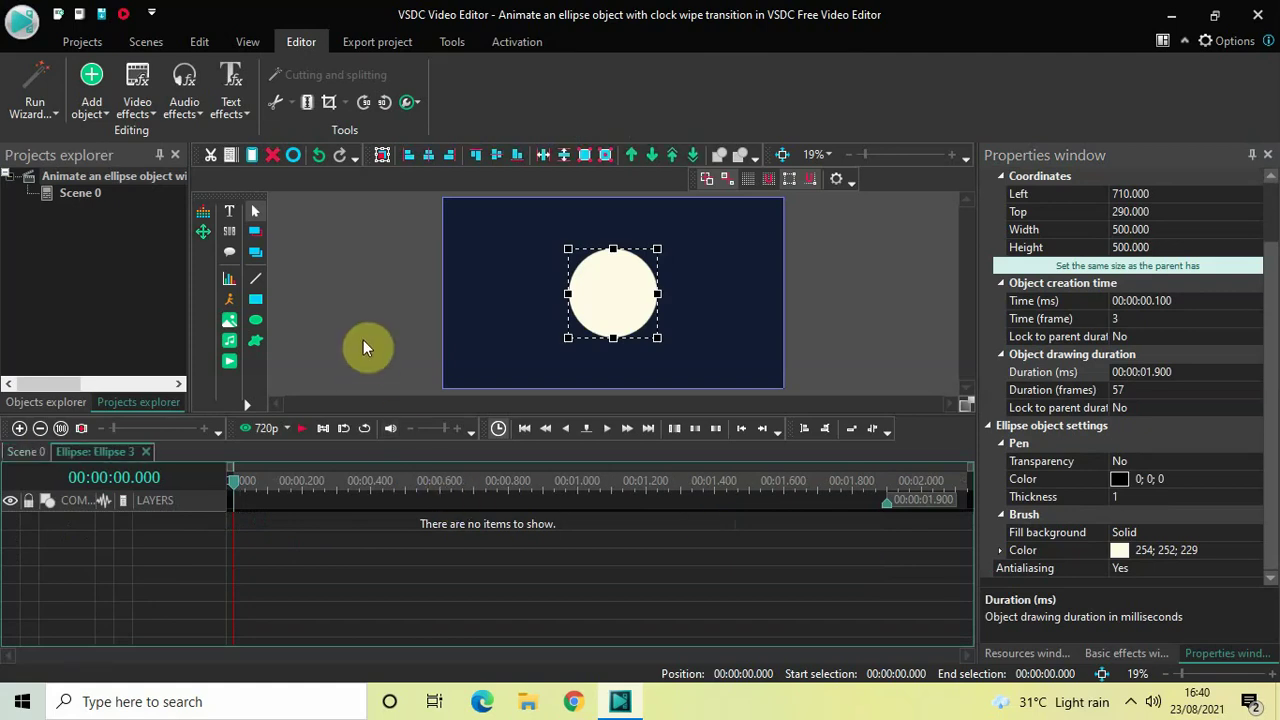
pyautogui.click(137, 100)
pyautogui.moveTo(195, 307)
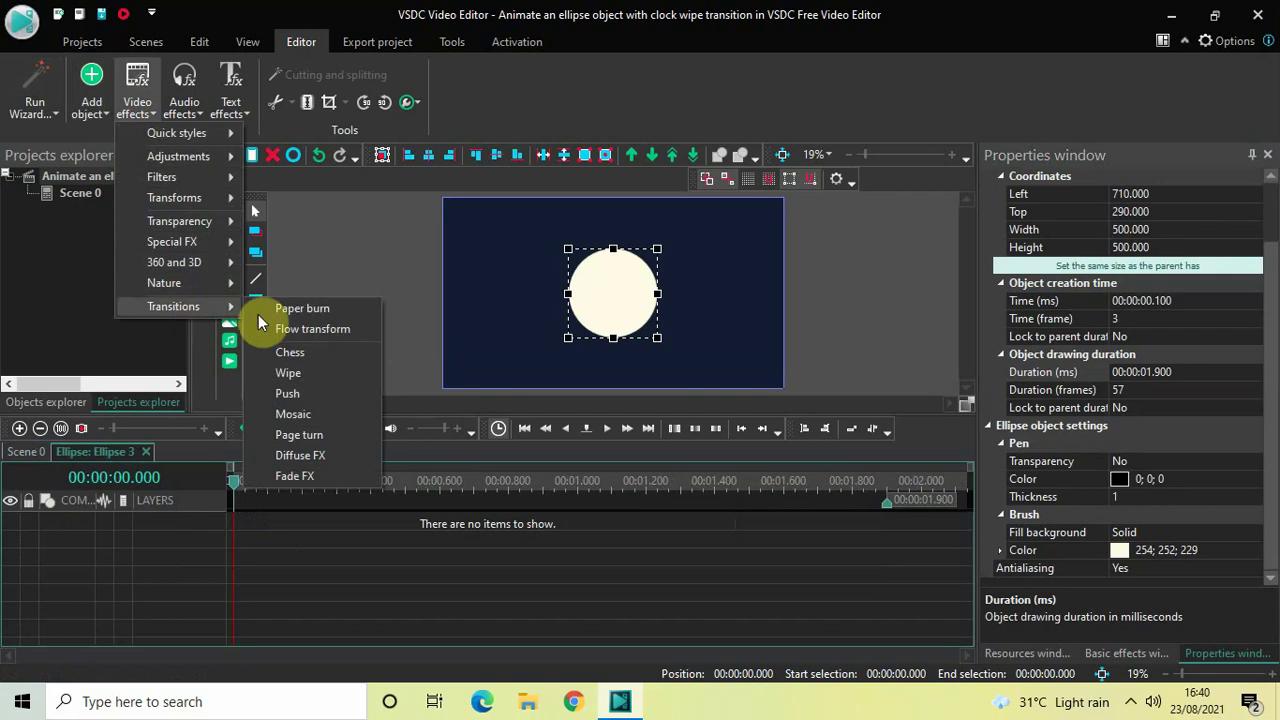
pyautogui.click(313, 373)
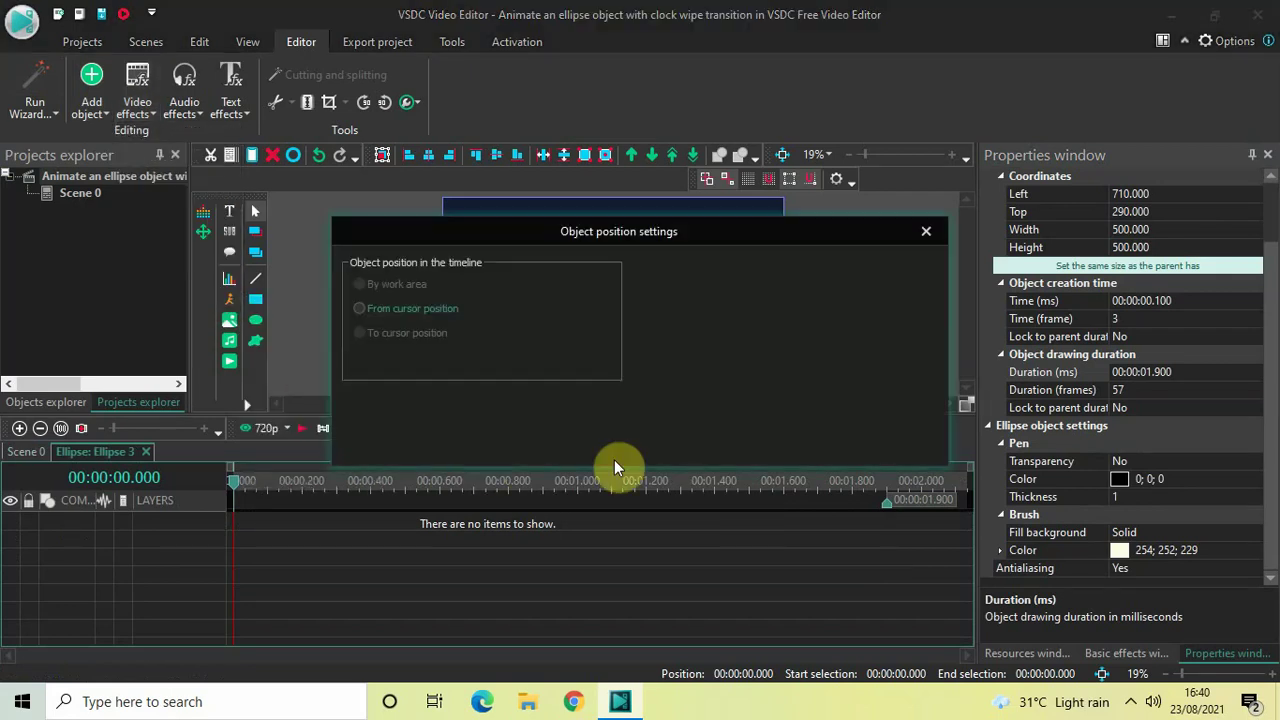
pyautogui.click(813, 441)
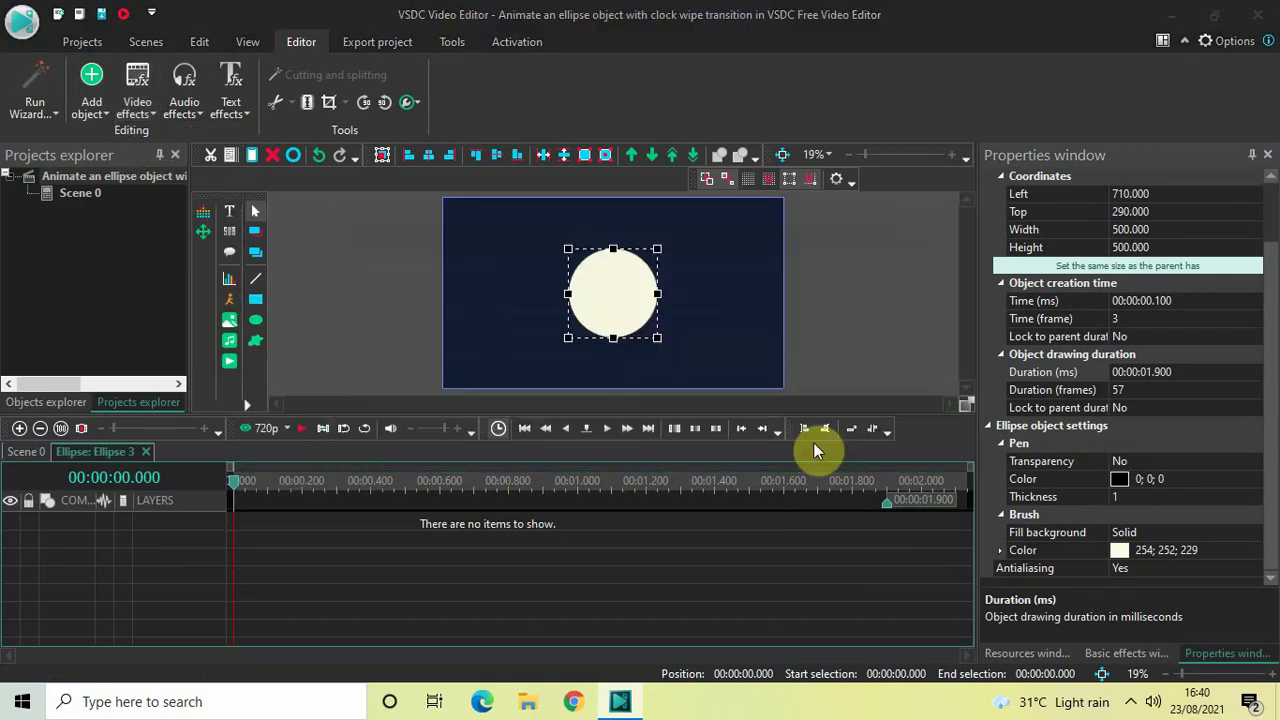
# Extend the third ellipse's wipe back to 00:00:00.000 and set its Directly option to True
pyautogui.click(735, 521)
pyautogui.click(713, 523)
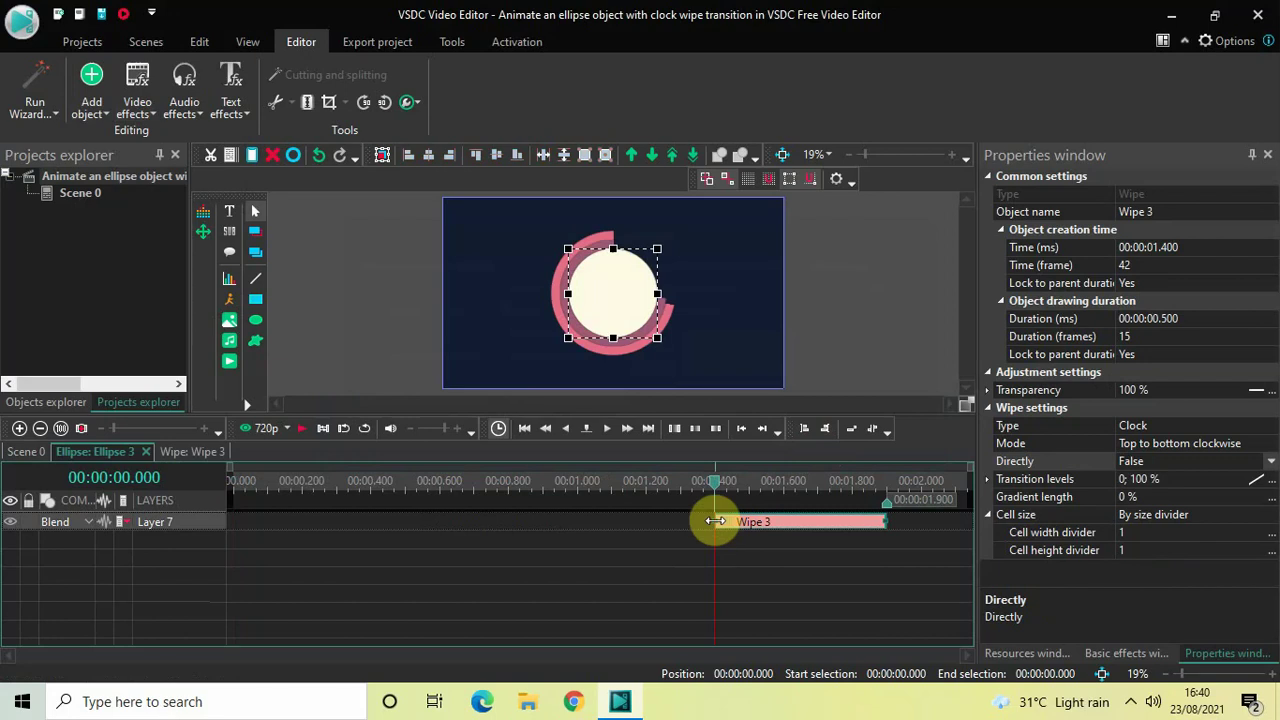
pyautogui.moveTo(715, 521); pyautogui.dragTo(206, 492)
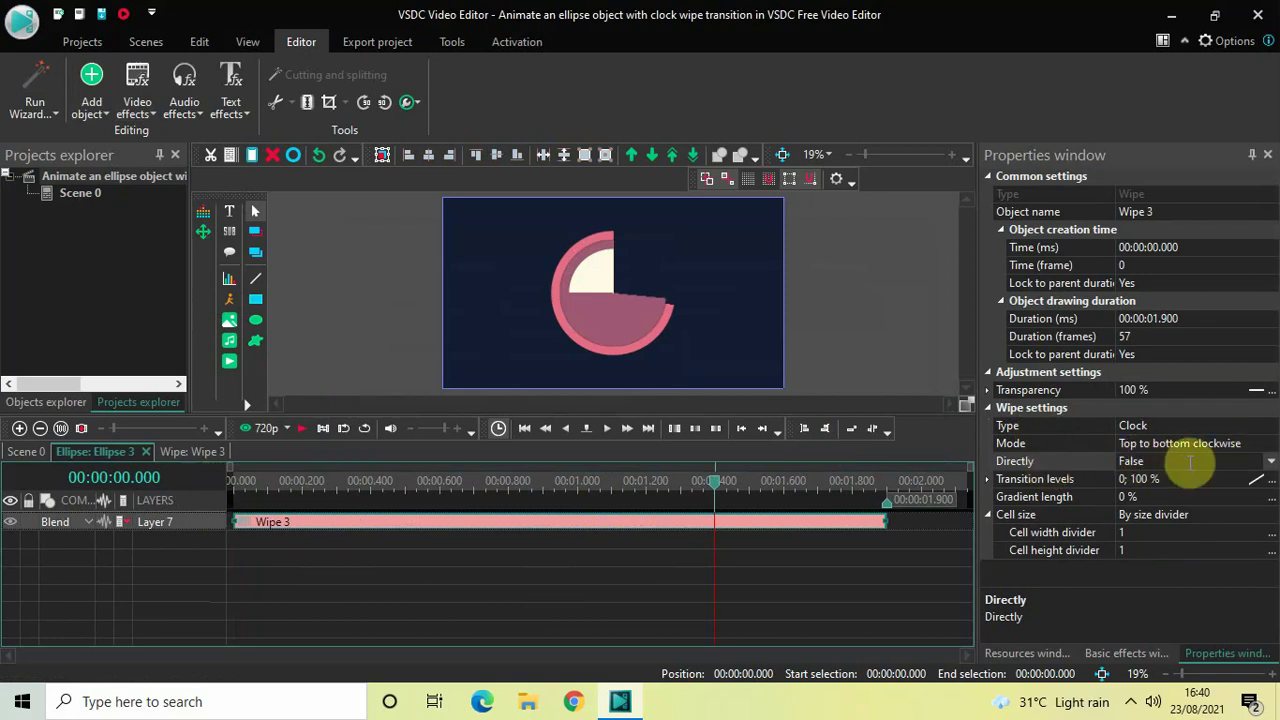
pyautogui.doubleClick(1190, 462)
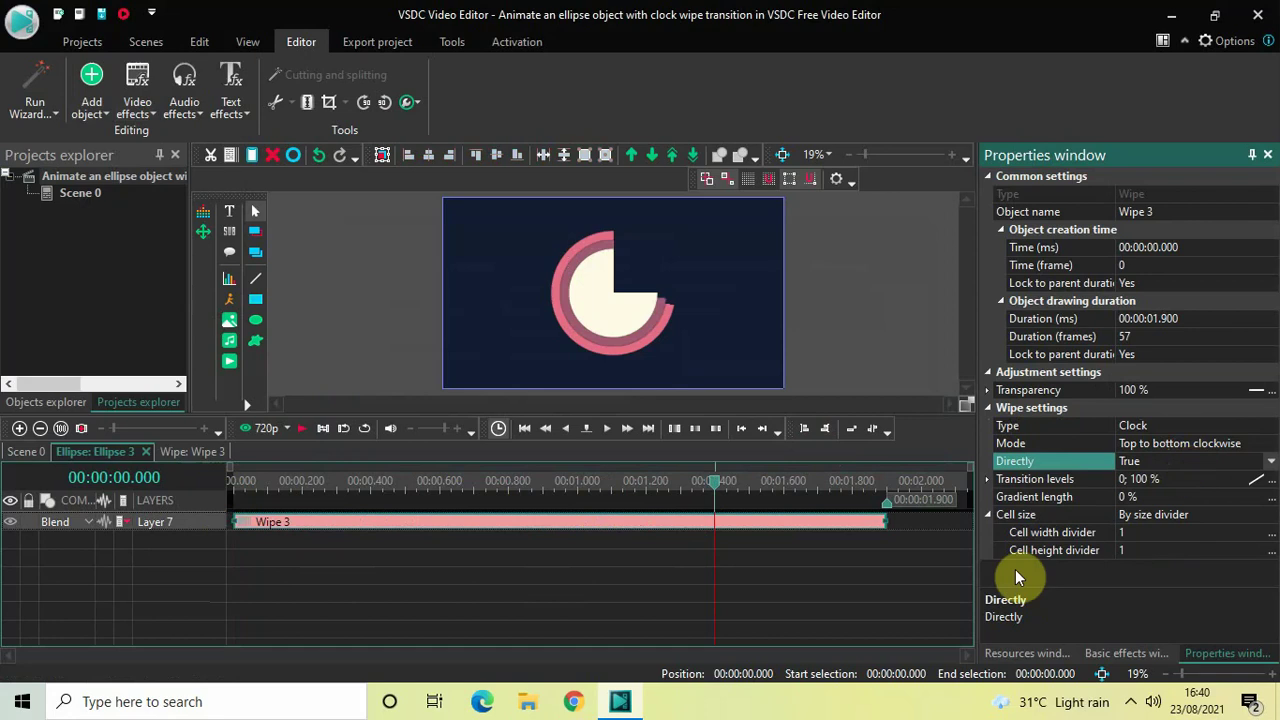
# Go back to the Scene 0 timeline, play the three circle animations from the start and return the cursor to 00:00:00.000
pyautogui.click(20, 452)
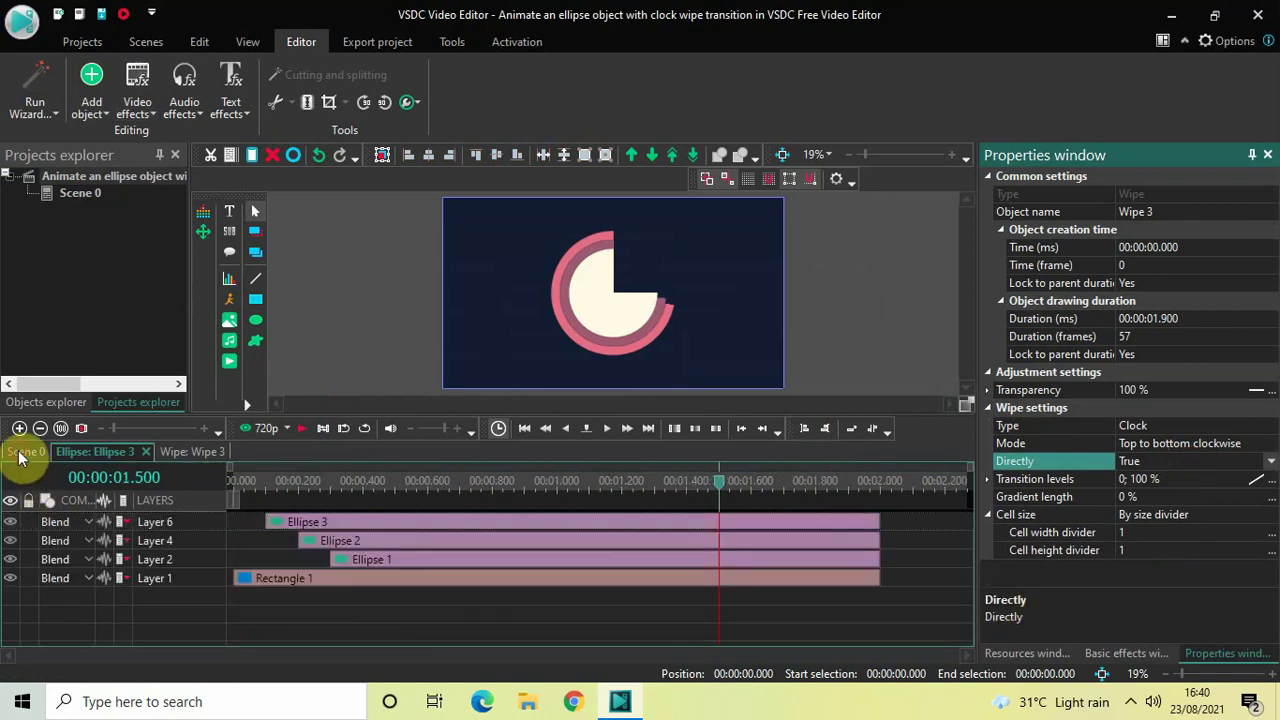
pyautogui.click(232, 482)
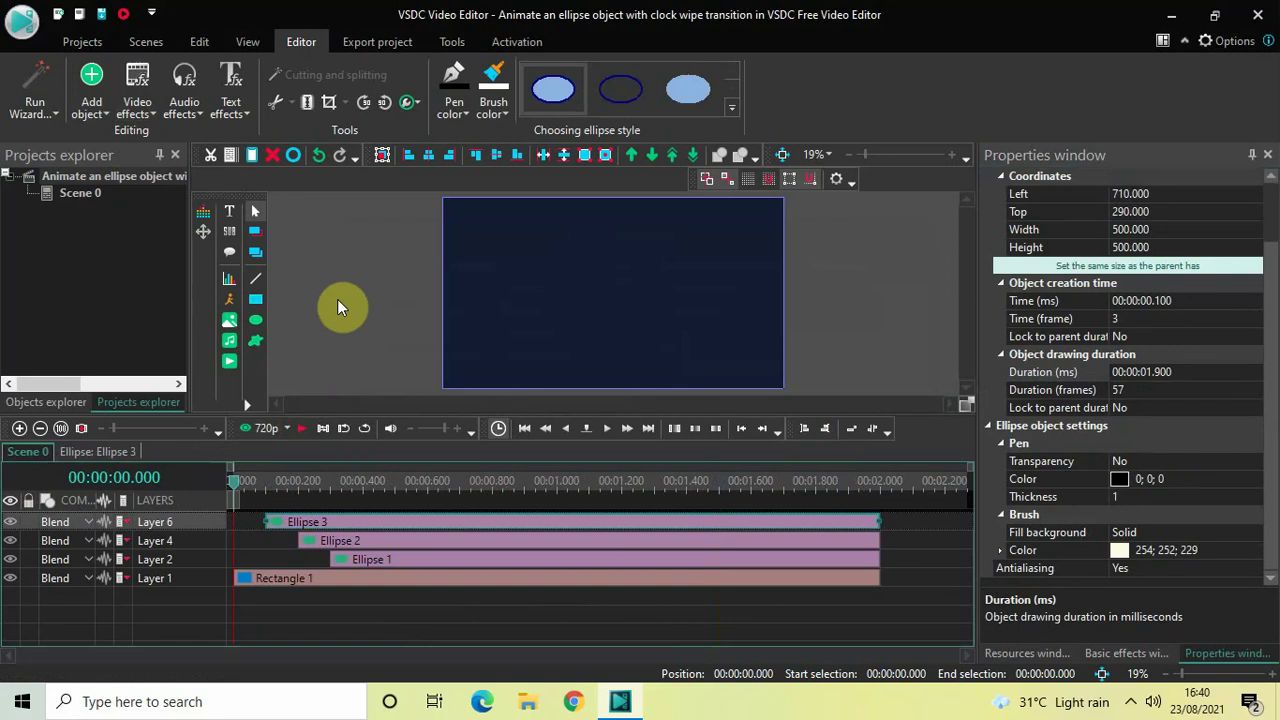
pyautogui.press('space')
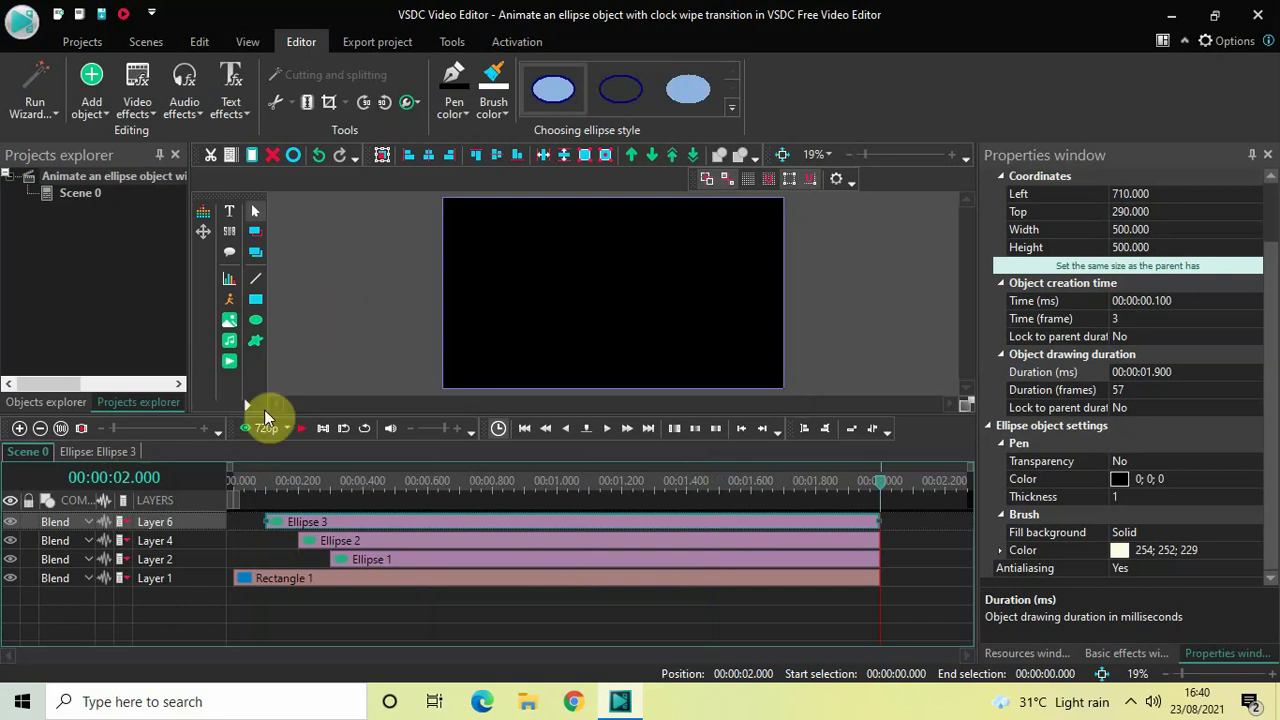
pyautogui.click(232, 488)
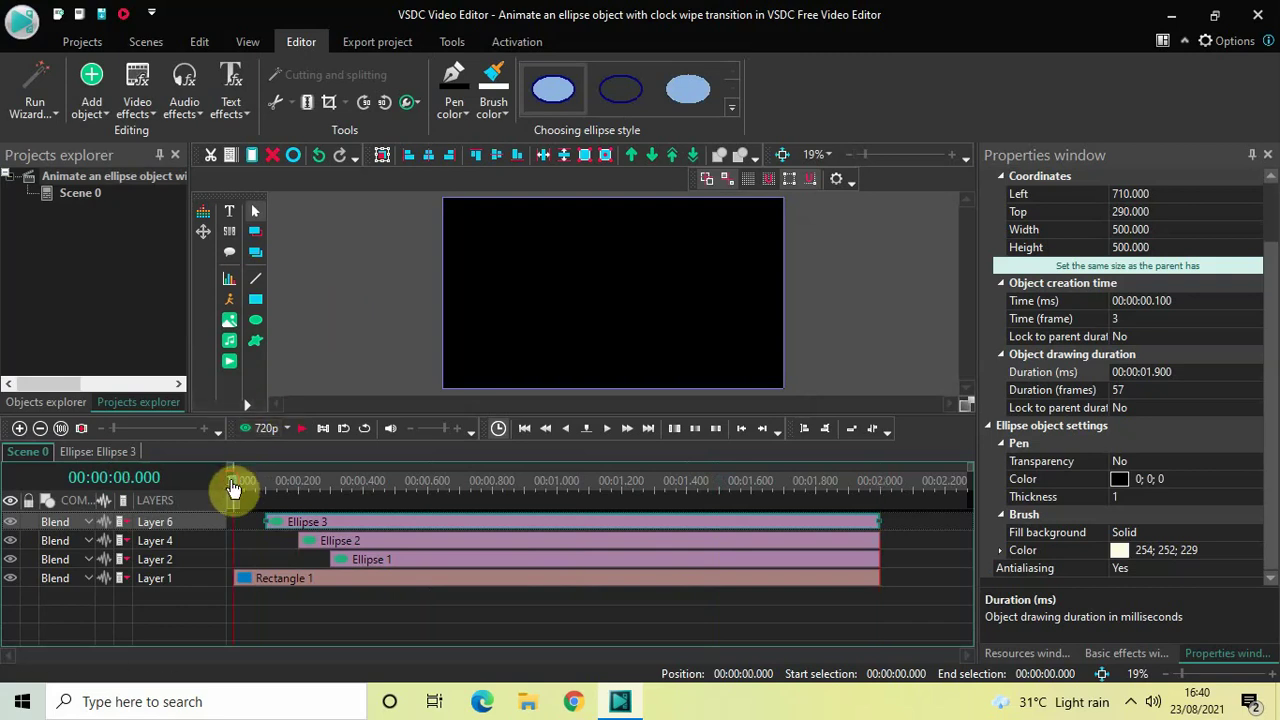
pyautogui.click(295, 613)
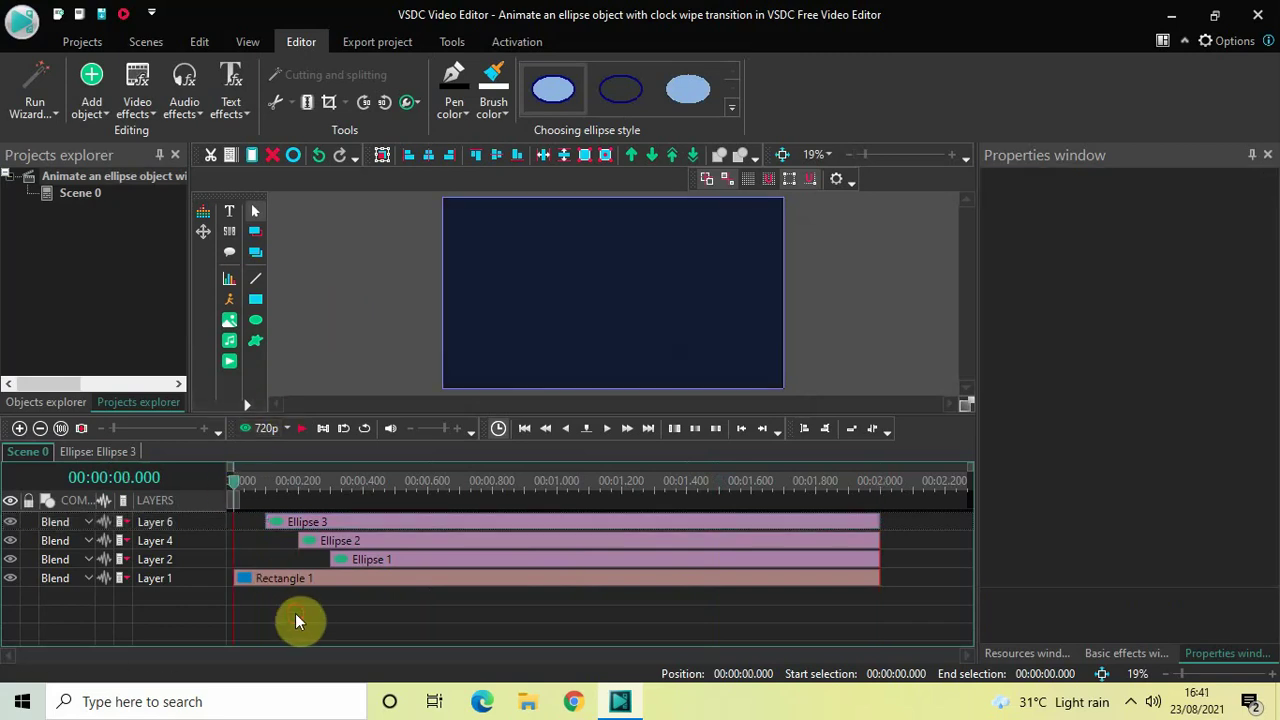
# Add a fourth ellipse of about 674 by 690 pixels near the scene's centre, from the cursor position on a new layer
pyautogui.click(93, 93)
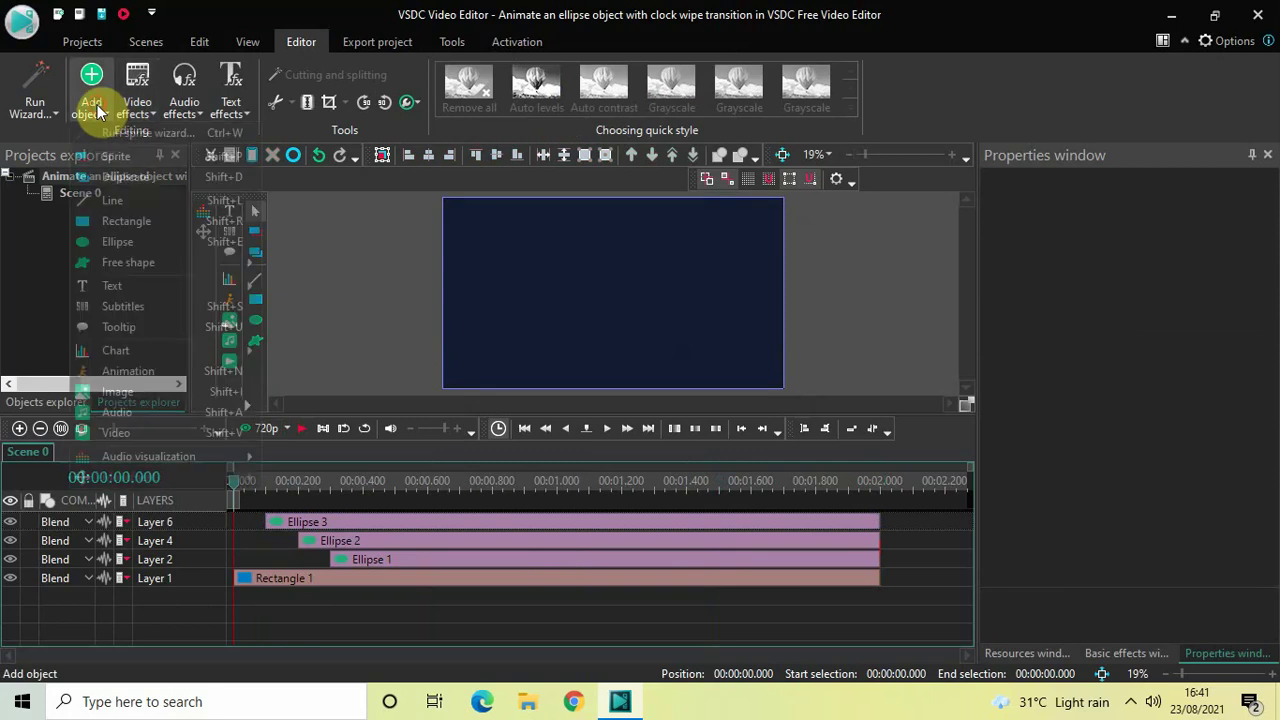
pyautogui.click(134, 240)
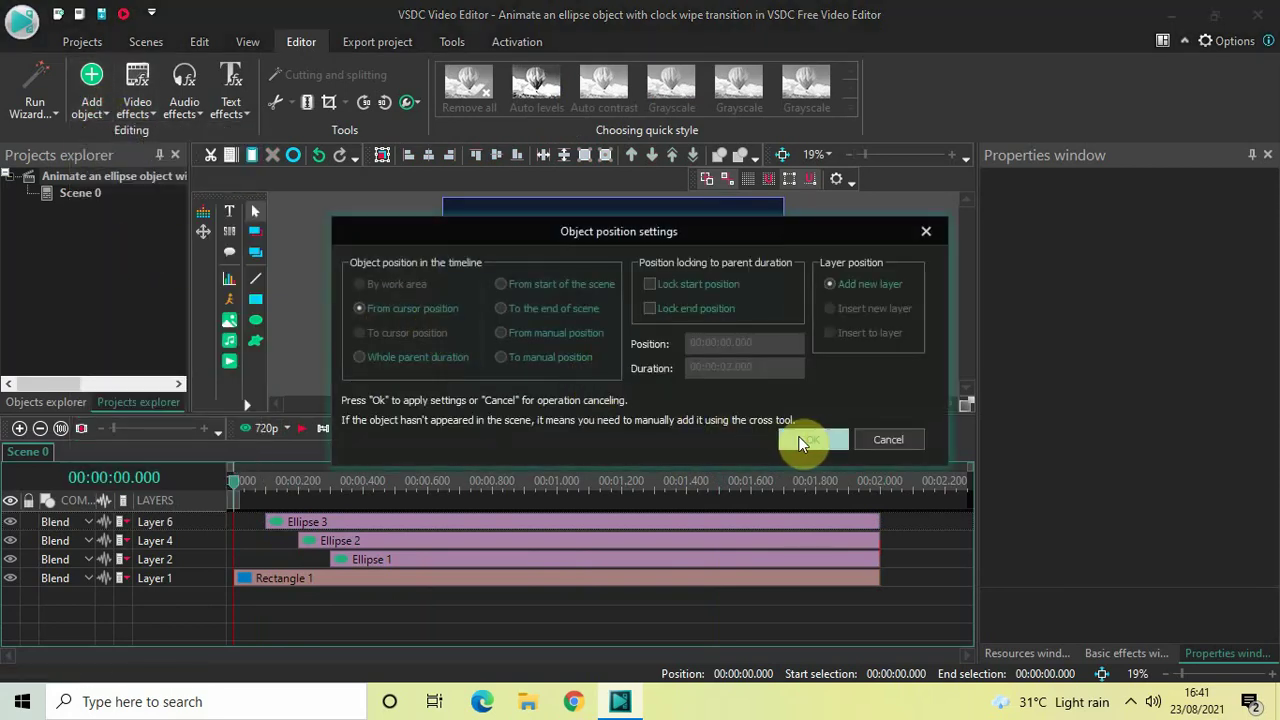
pyautogui.click(808, 438)
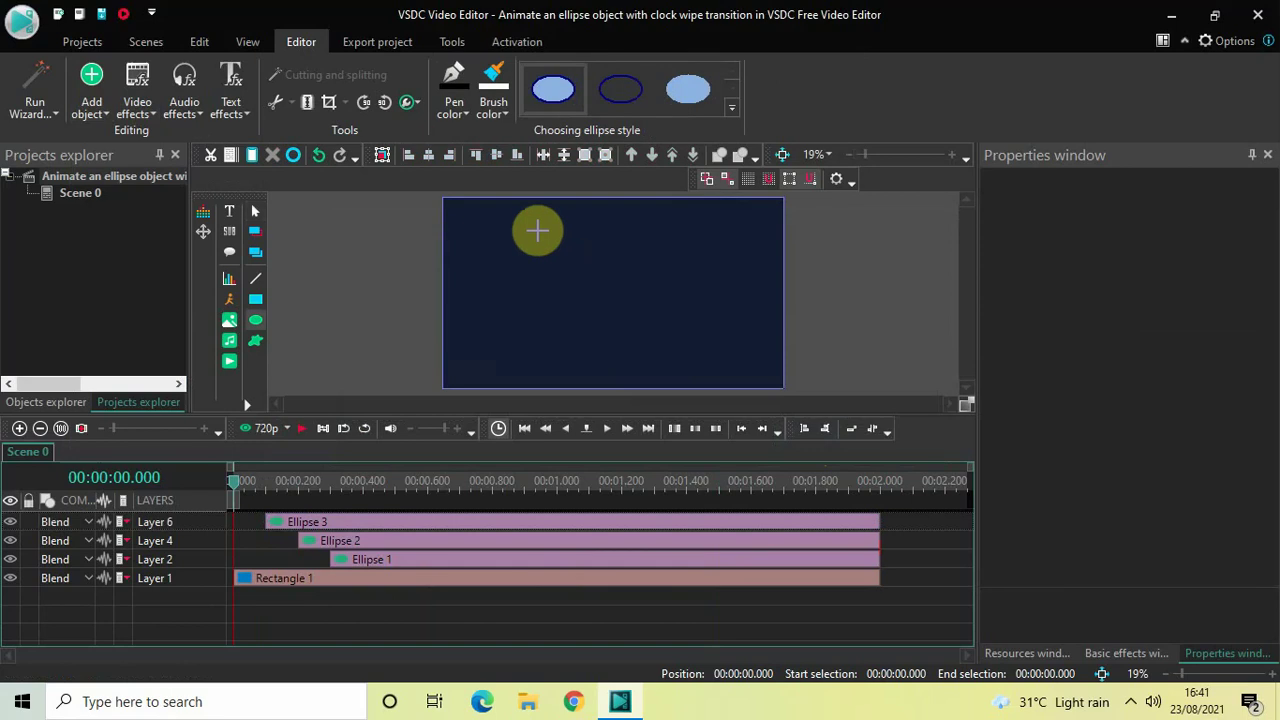
pyautogui.moveTo(538, 230); pyautogui.dragTo(658, 352)
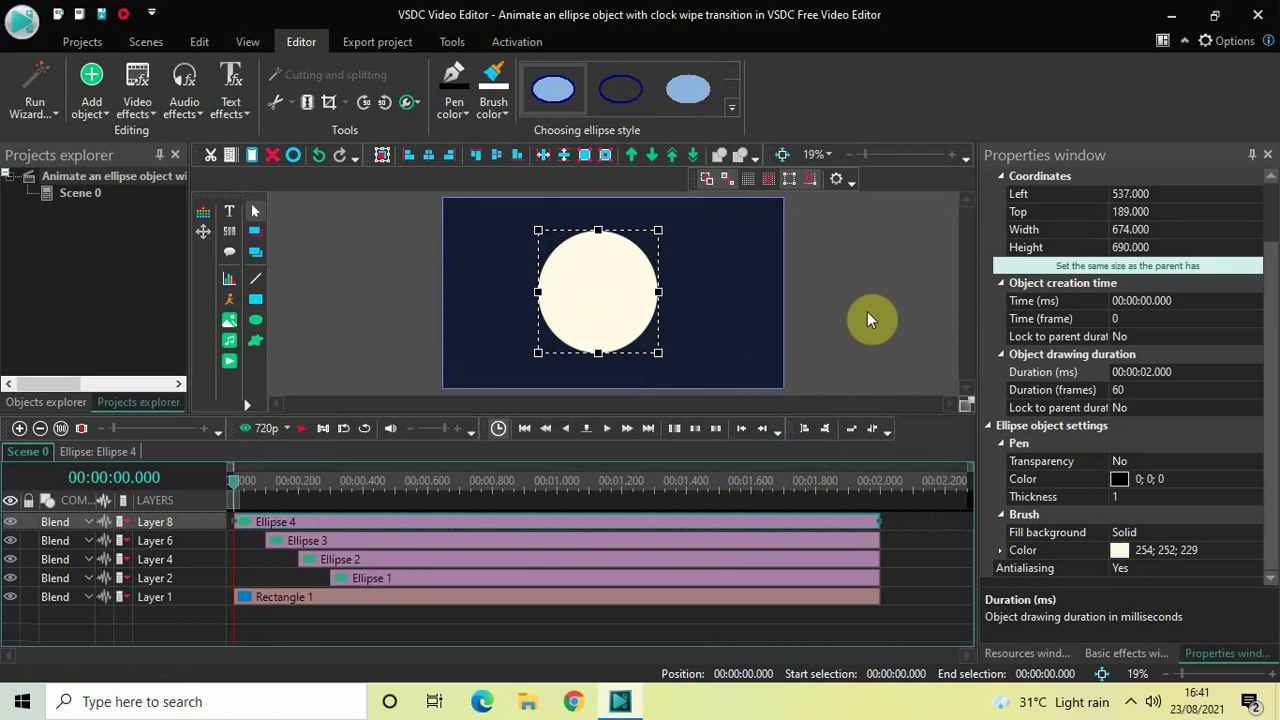
# Resize the fourth ellipse to 400 by 400 pixels and centre it horizontally and vertically in the scene
pyautogui.click(1172, 230)
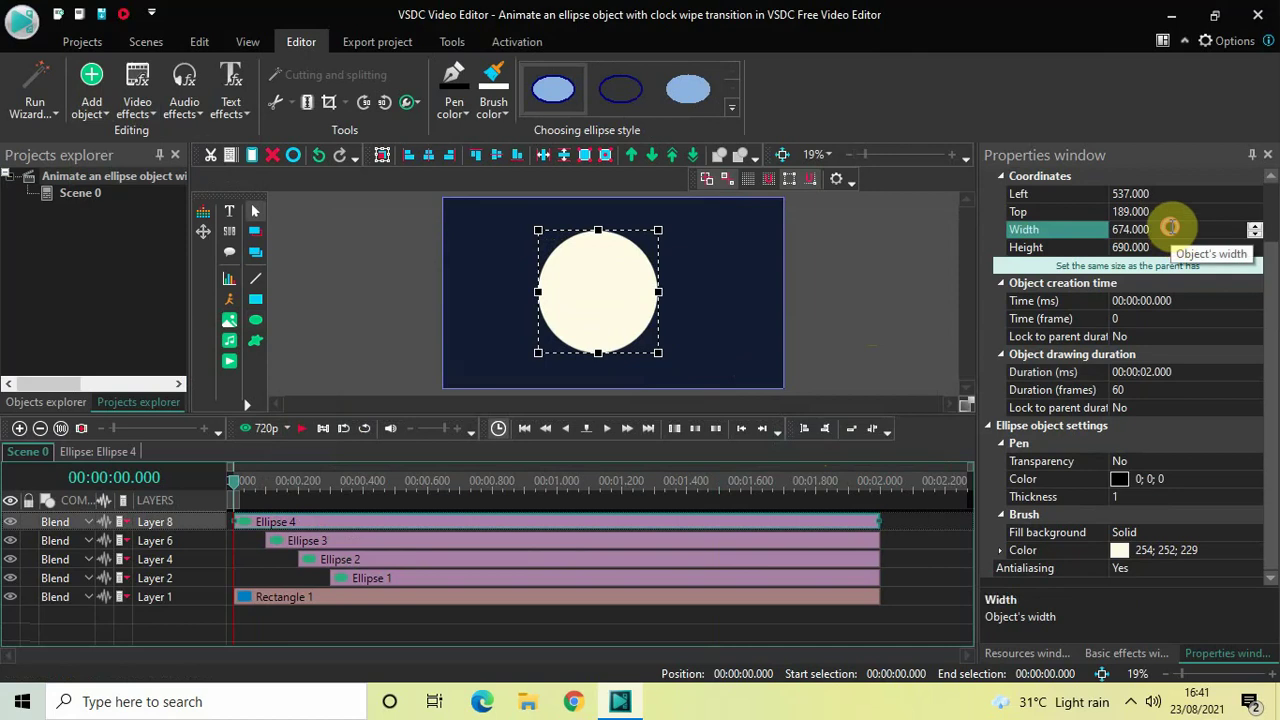
pyautogui.press('BackSpace')
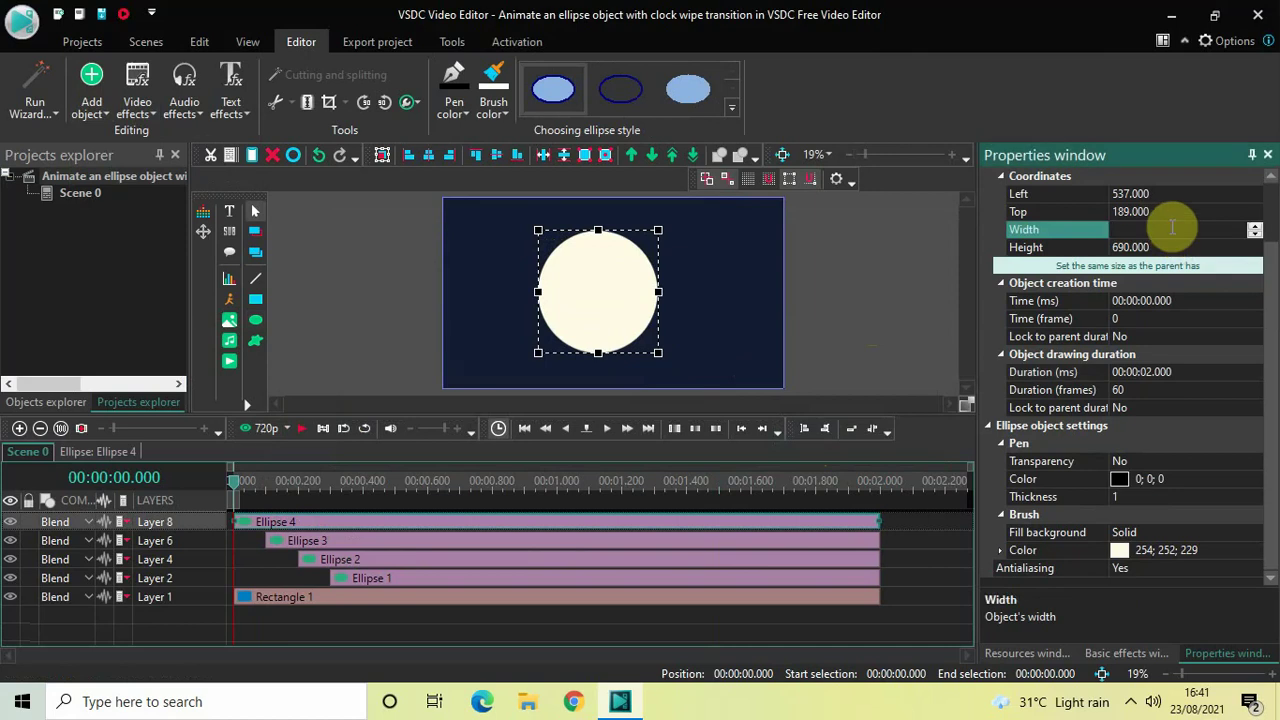
pyautogui.write('400')
pyautogui.press('Return')
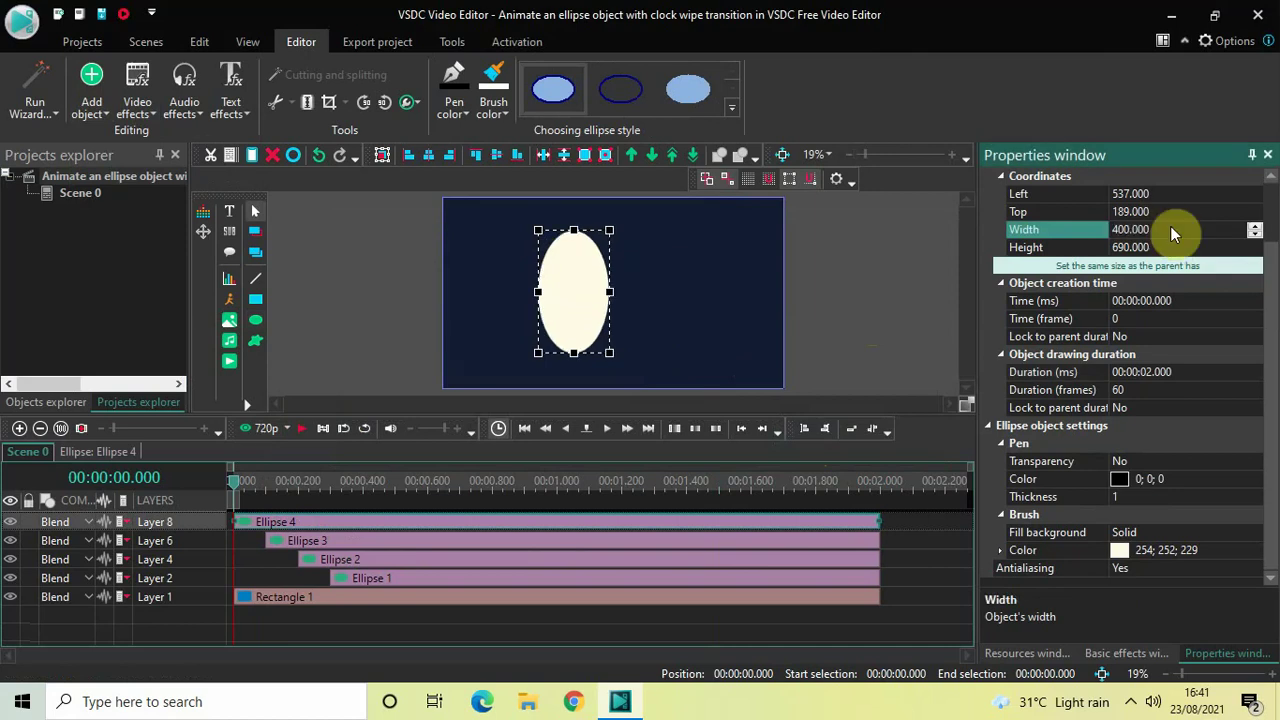
pyautogui.click(1175, 248)
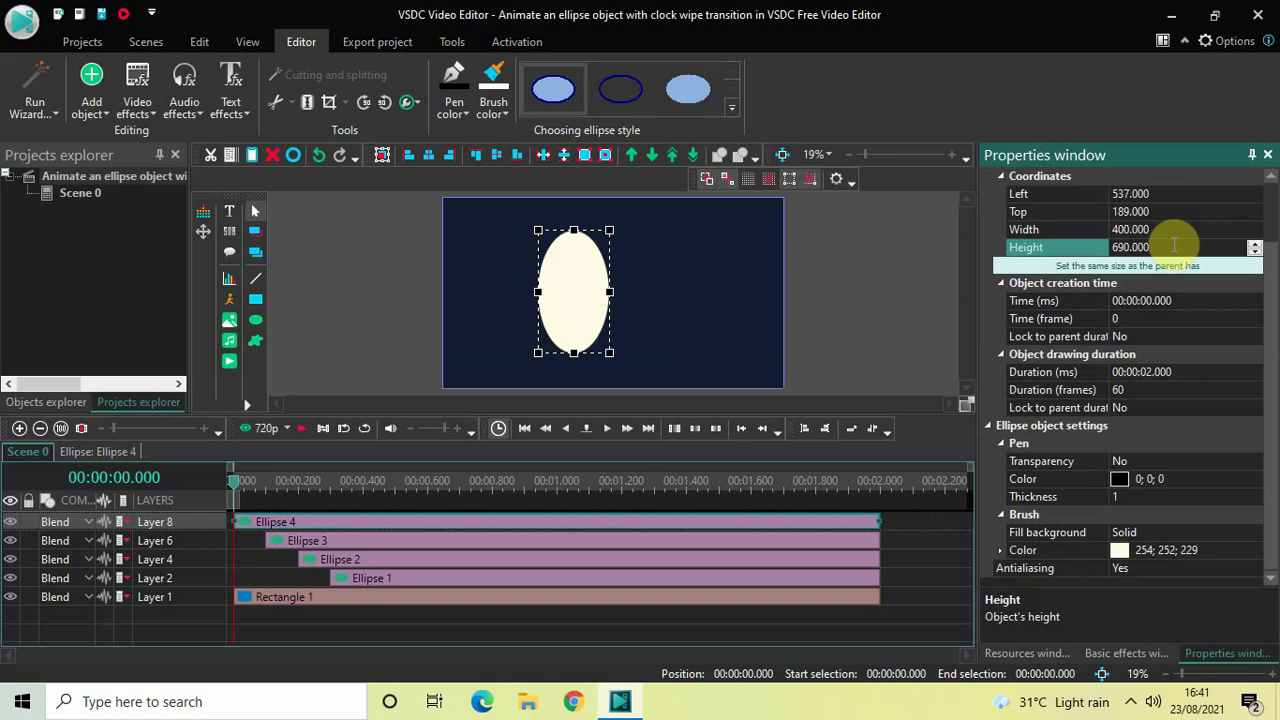
pyautogui.doubleClick(1175, 247)
pyautogui.press('BackSpace')
pyautogui.write('400')
pyautogui.press('Return')
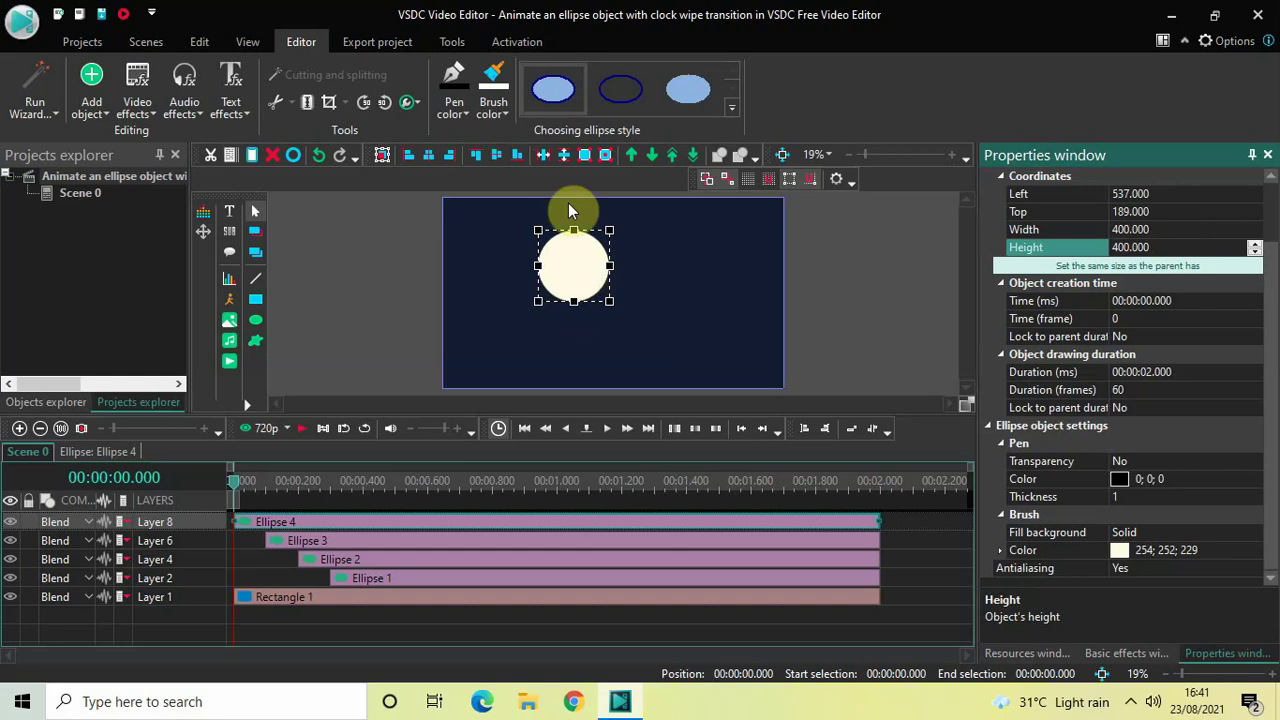
pyautogui.click(427, 157)
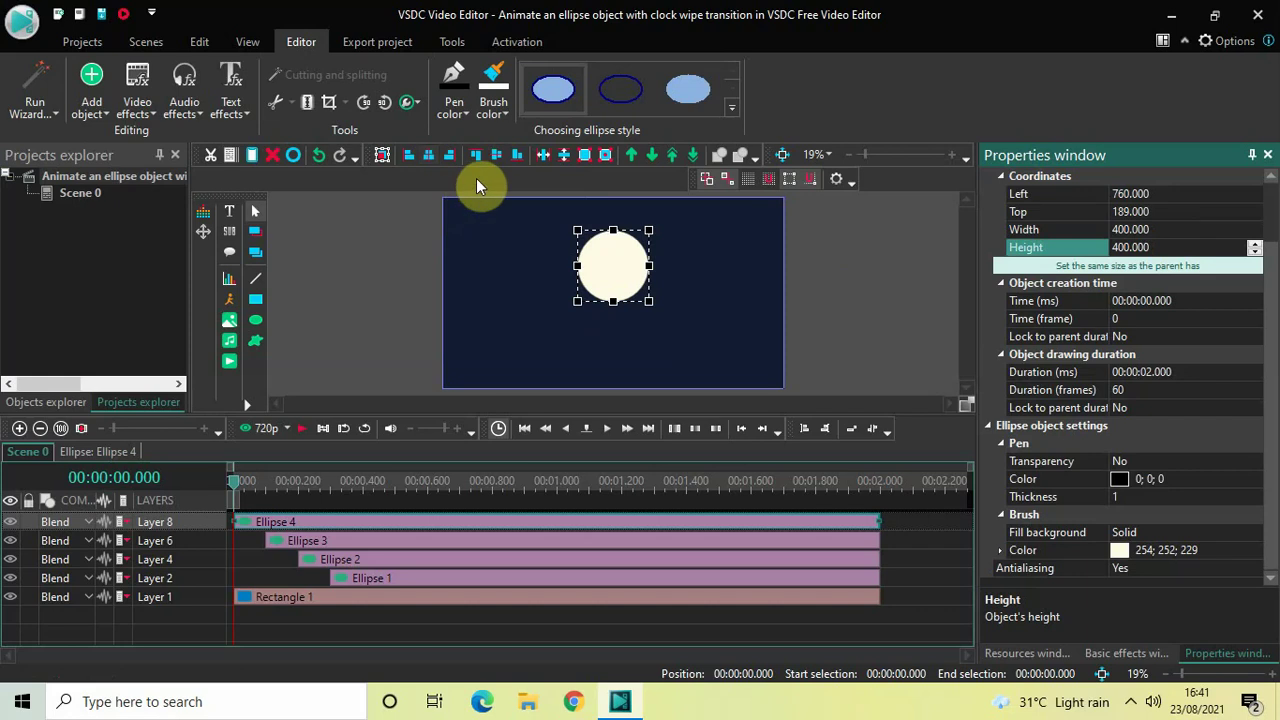
pyautogui.click(496, 157)
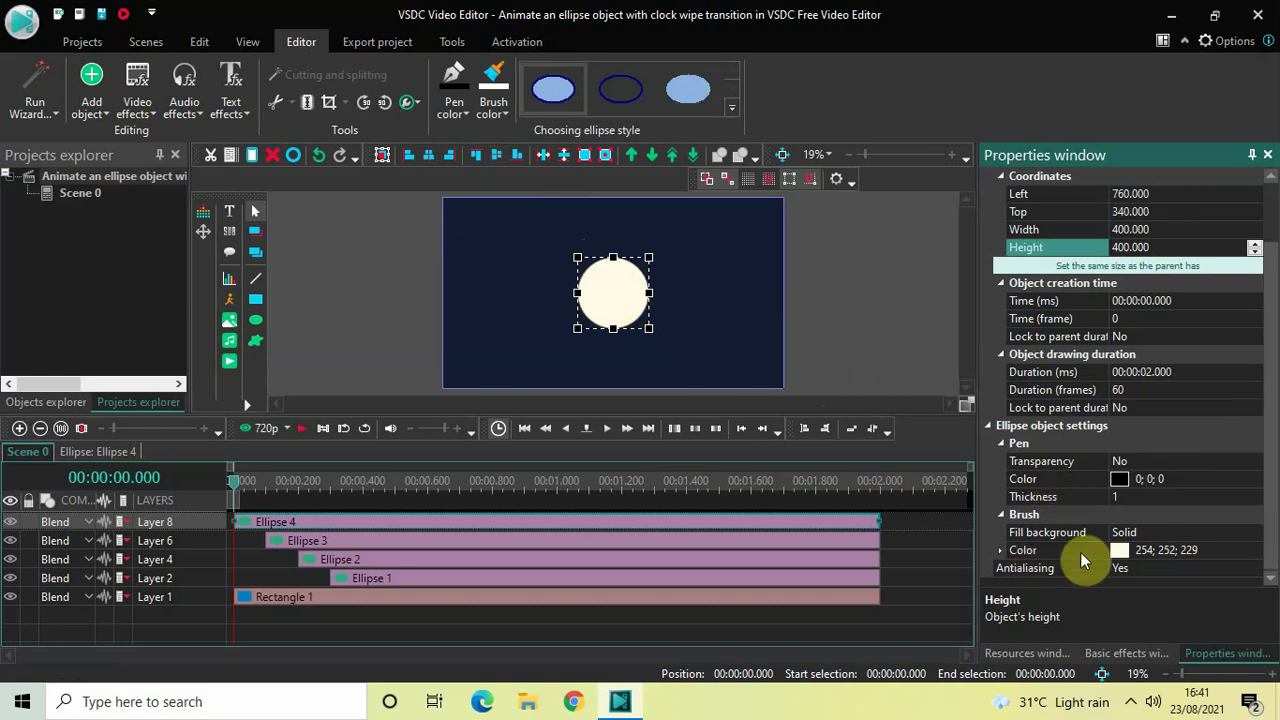
# Set the fourth ellipse's brush color to 229; 110; 132
pyautogui.click(1222, 549)
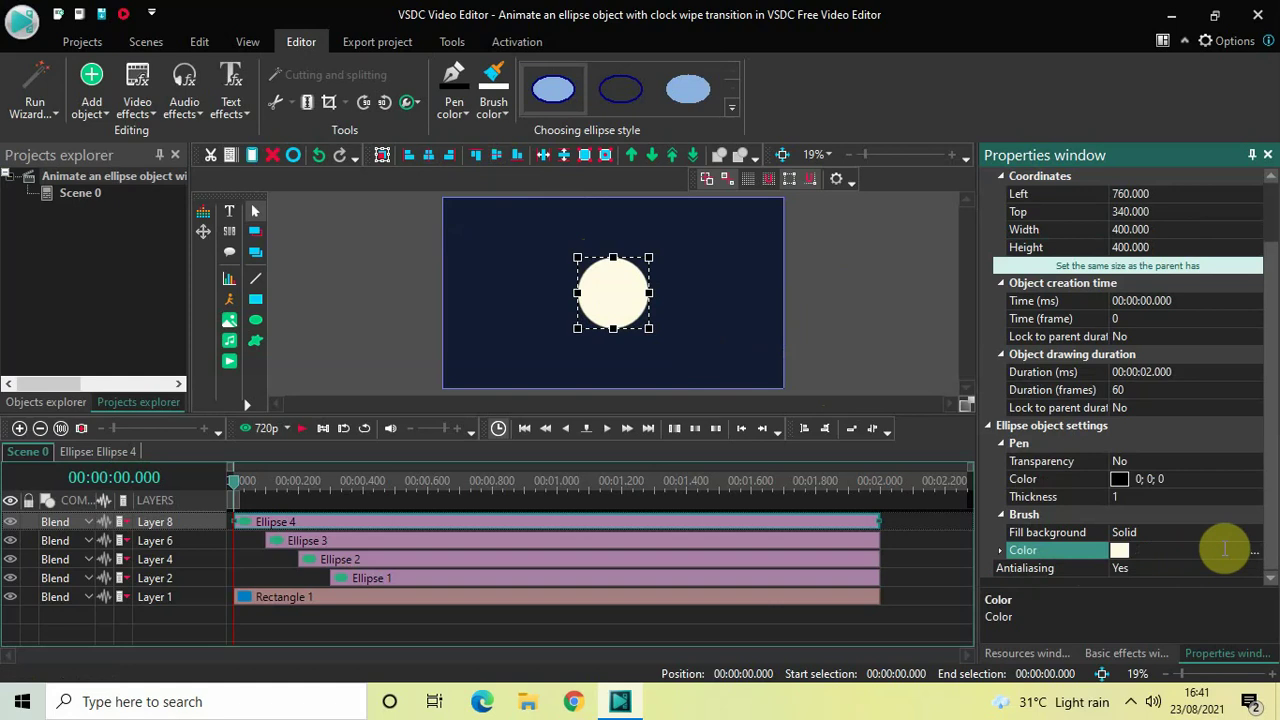
pyautogui.press('BackSpace')
pyautogui.press('BackSpace')
pyautogui.press('BackSpace')
pyautogui.press('BackSpace')
pyautogui.press('BackSpace')
pyautogui.press('BackSpace')
pyautogui.press('BackSpace')
pyautogui.press('BackSpace')
pyautogui.press('BackSpace')
pyautogui.press('BackSpace')
pyautogui.press('BackSpace')
pyautogui.press('BackSpace')
pyautogui.press('BackSpace')
pyautogui.write('22')
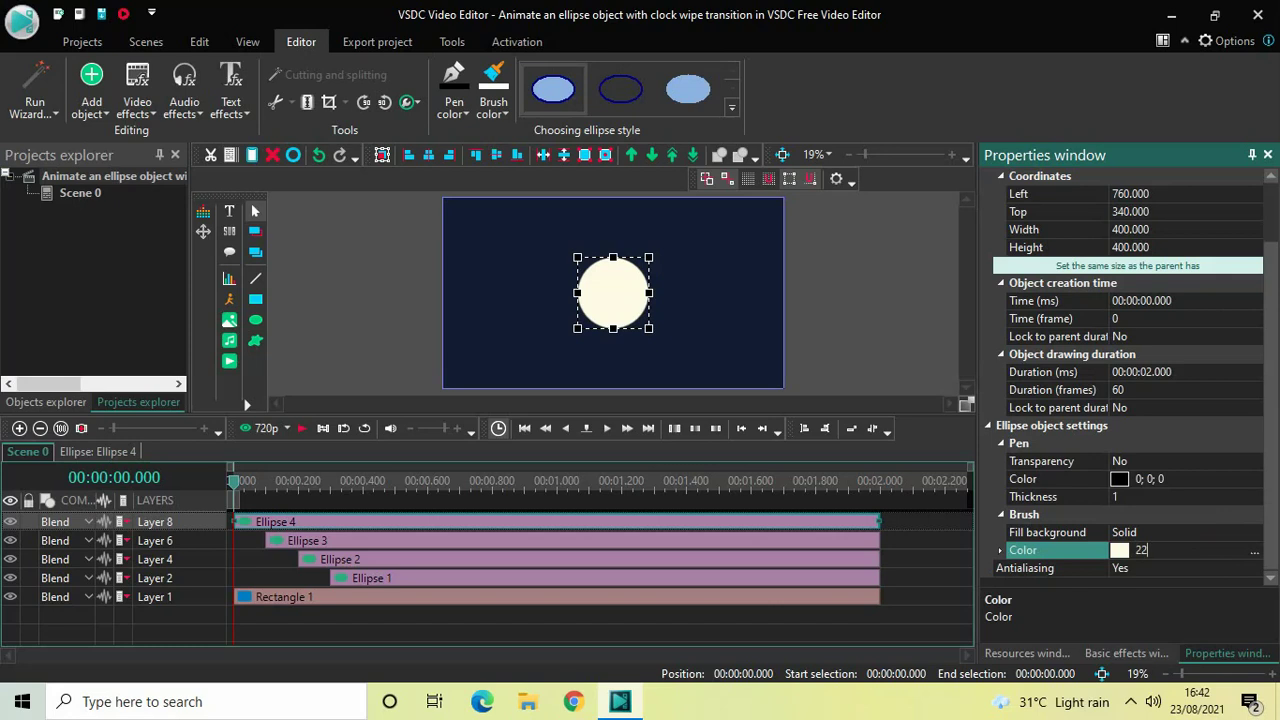
pyautogui.write('9;110;132')
pyautogui.press('Return')
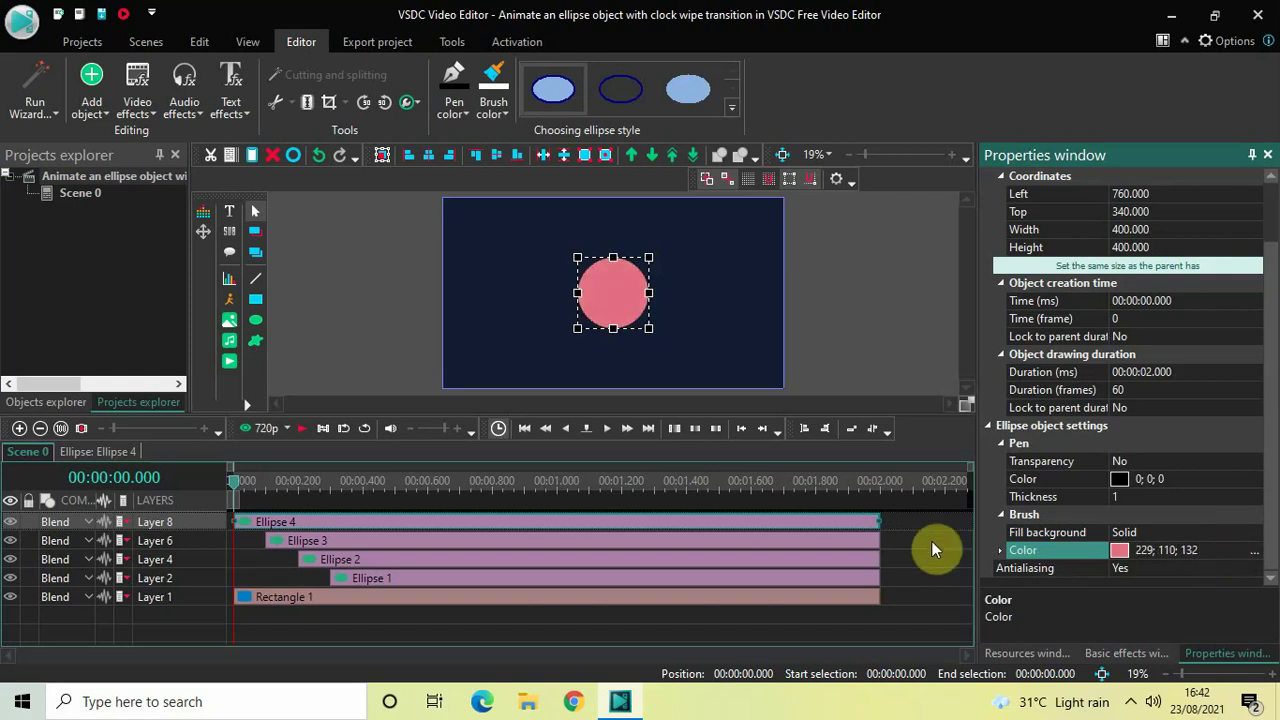
# Add a Wipe transition inside the fourth ellipse, placed to the end of the scene on a new layer
pyautogui.doubleClick(684, 529)
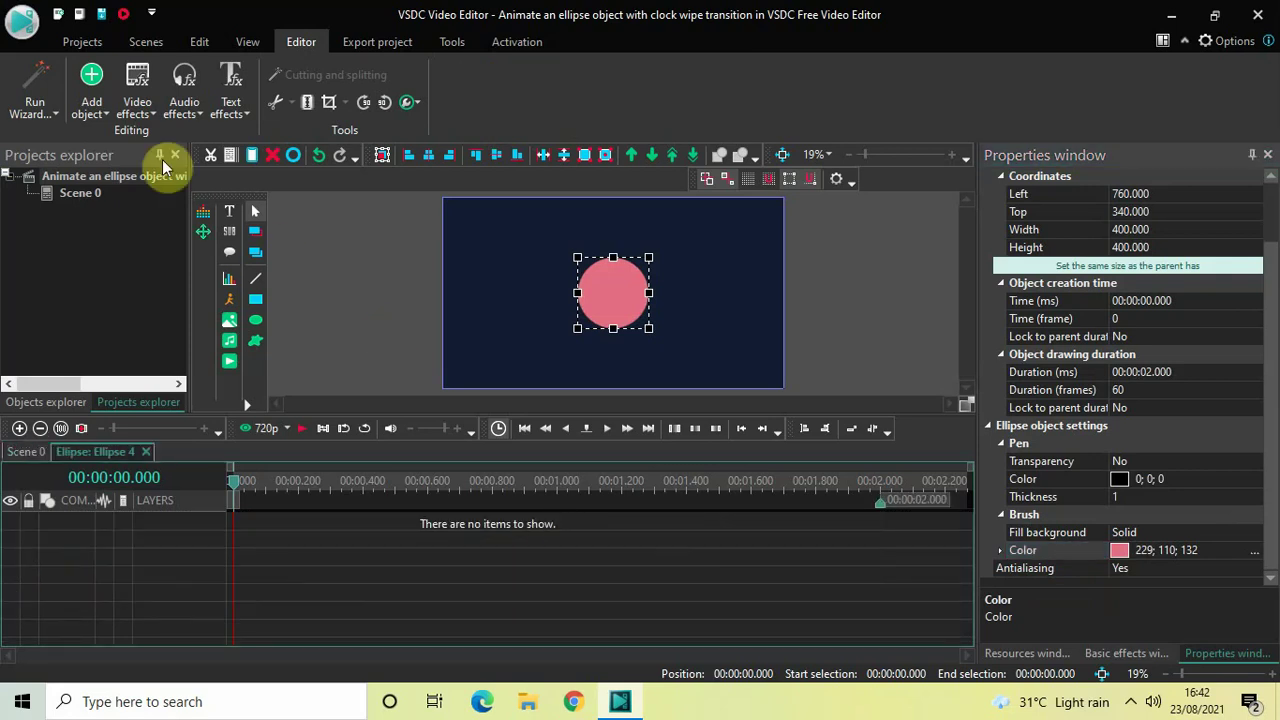
pyautogui.click(134, 108)
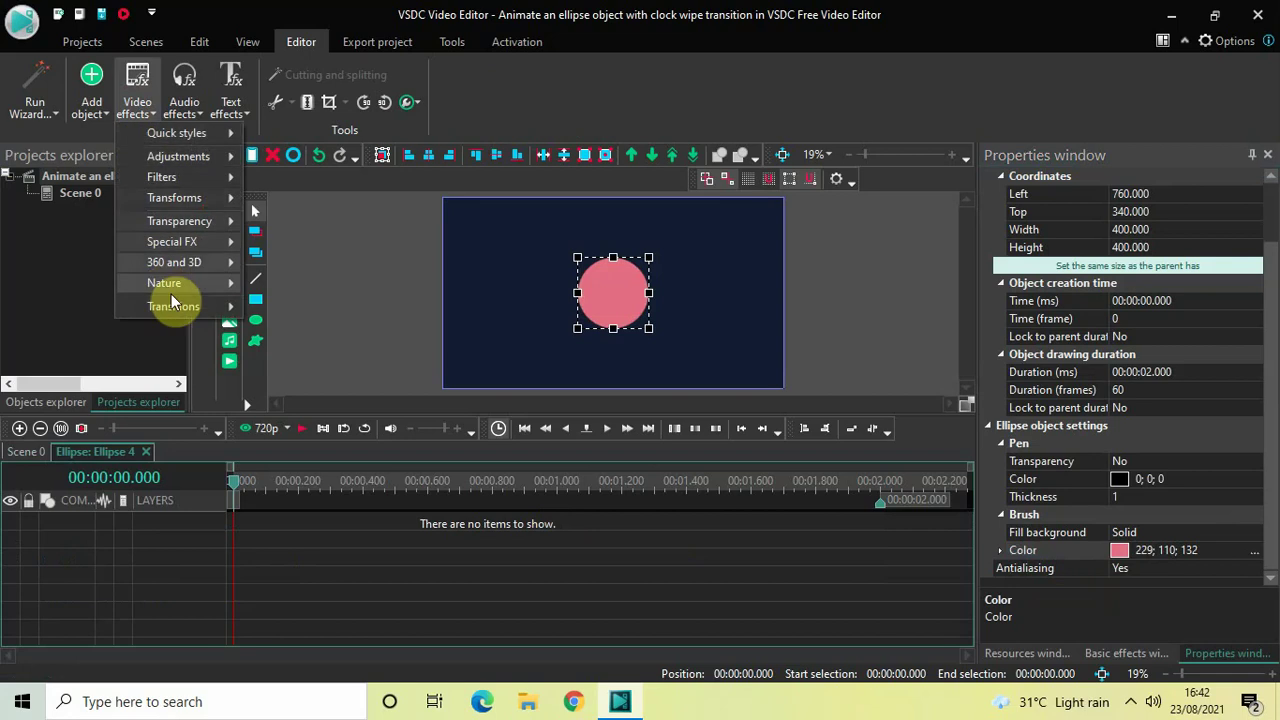
pyautogui.moveTo(173, 305)
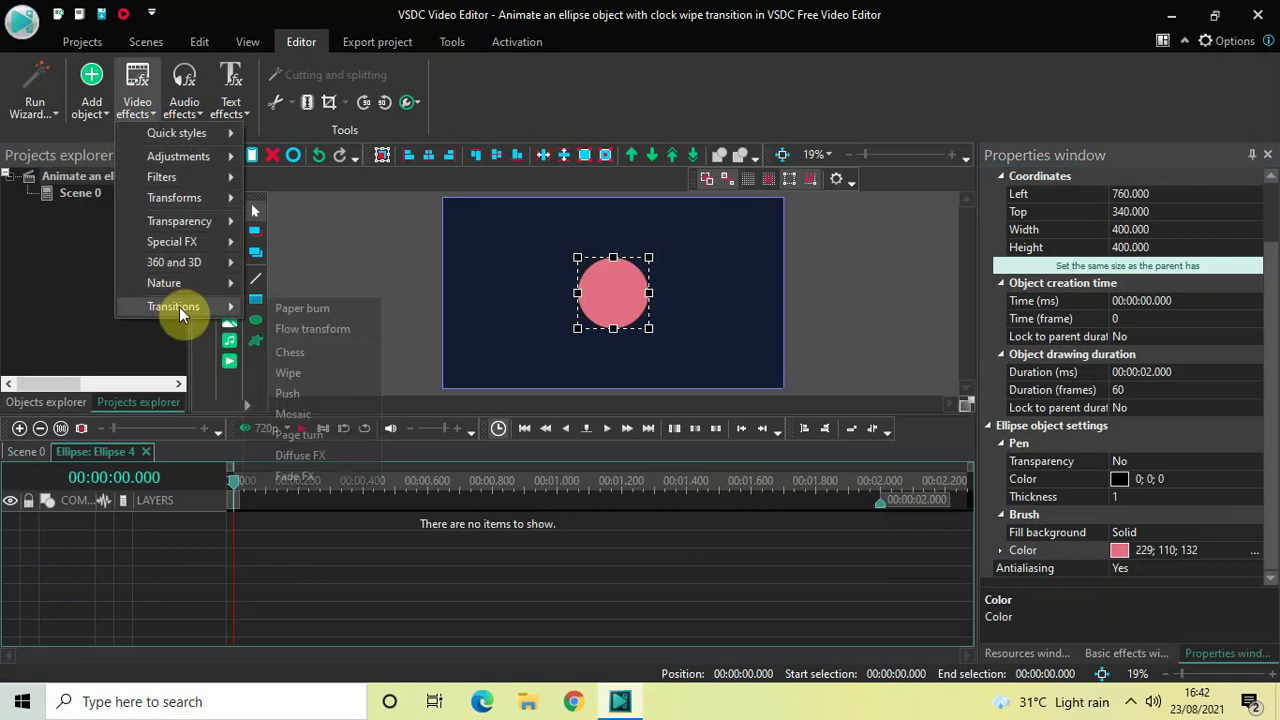
pyautogui.click(330, 372)
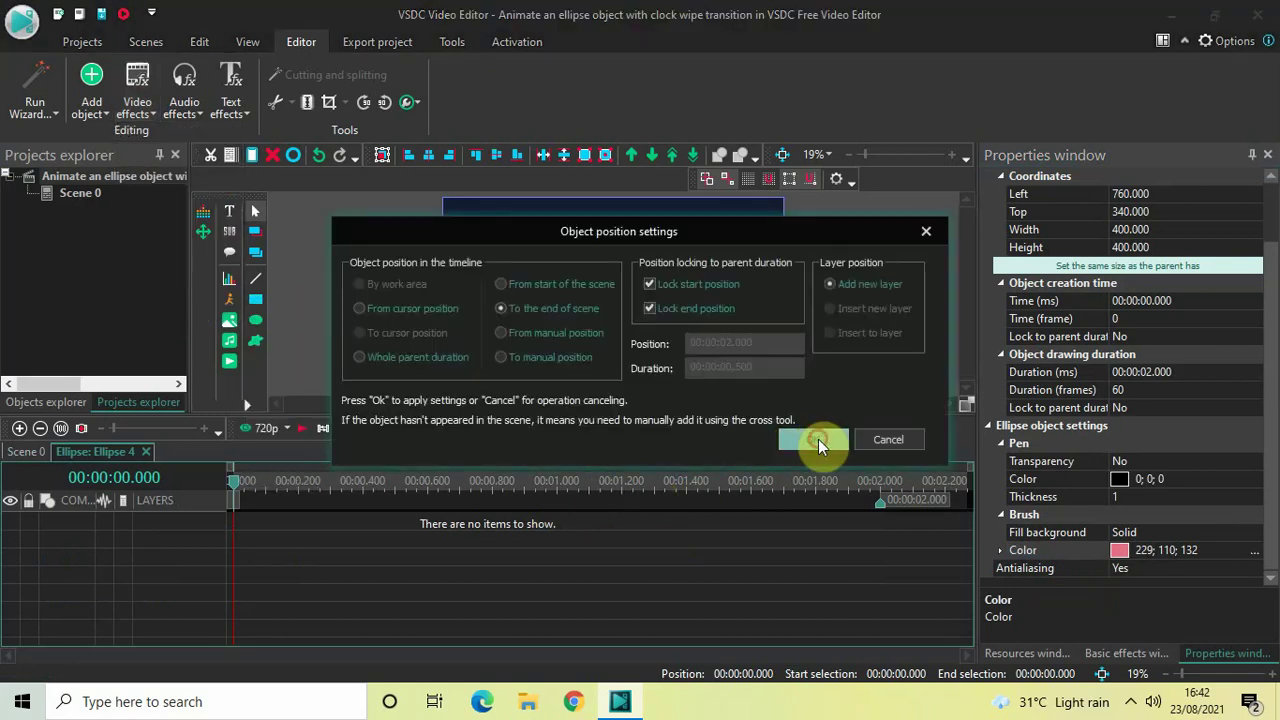
pyautogui.click(818, 439)
# Extend the fourth ellipse's wipe back to 00:00:00.000 and set its Directly option to True
pyautogui.click(725, 519)
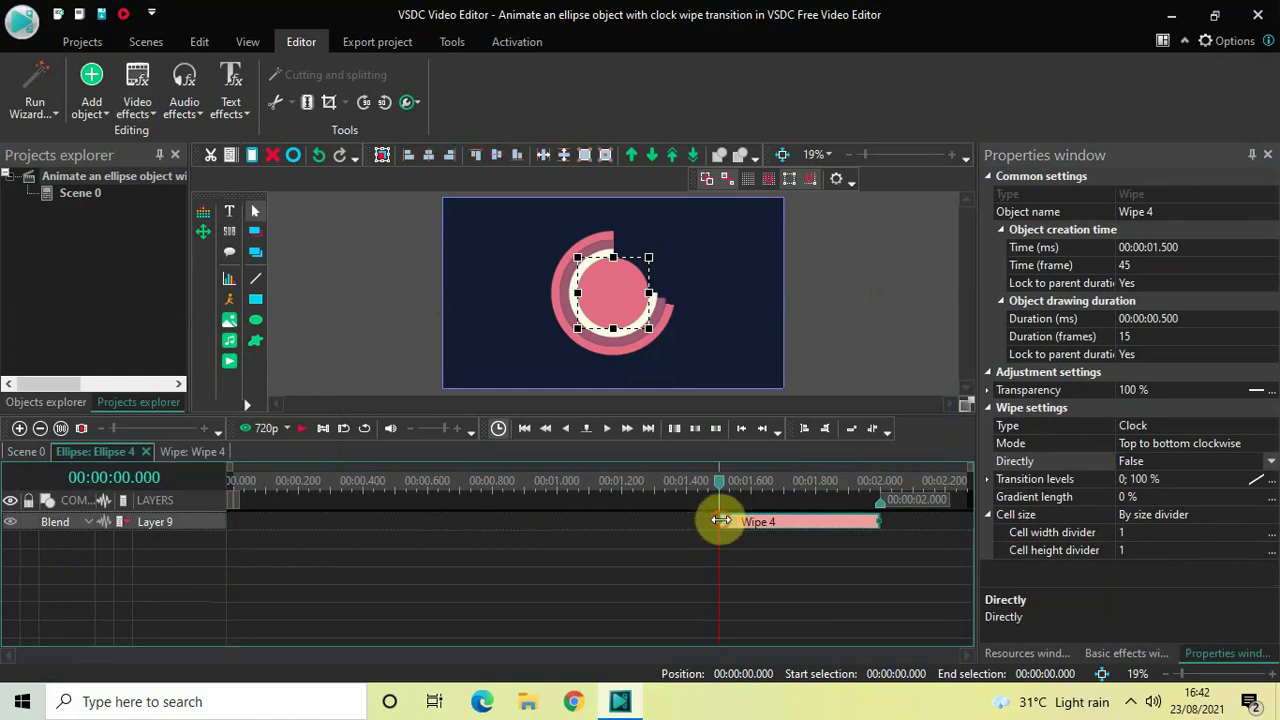
pyautogui.moveTo(719, 520); pyautogui.dragTo(160, 478)
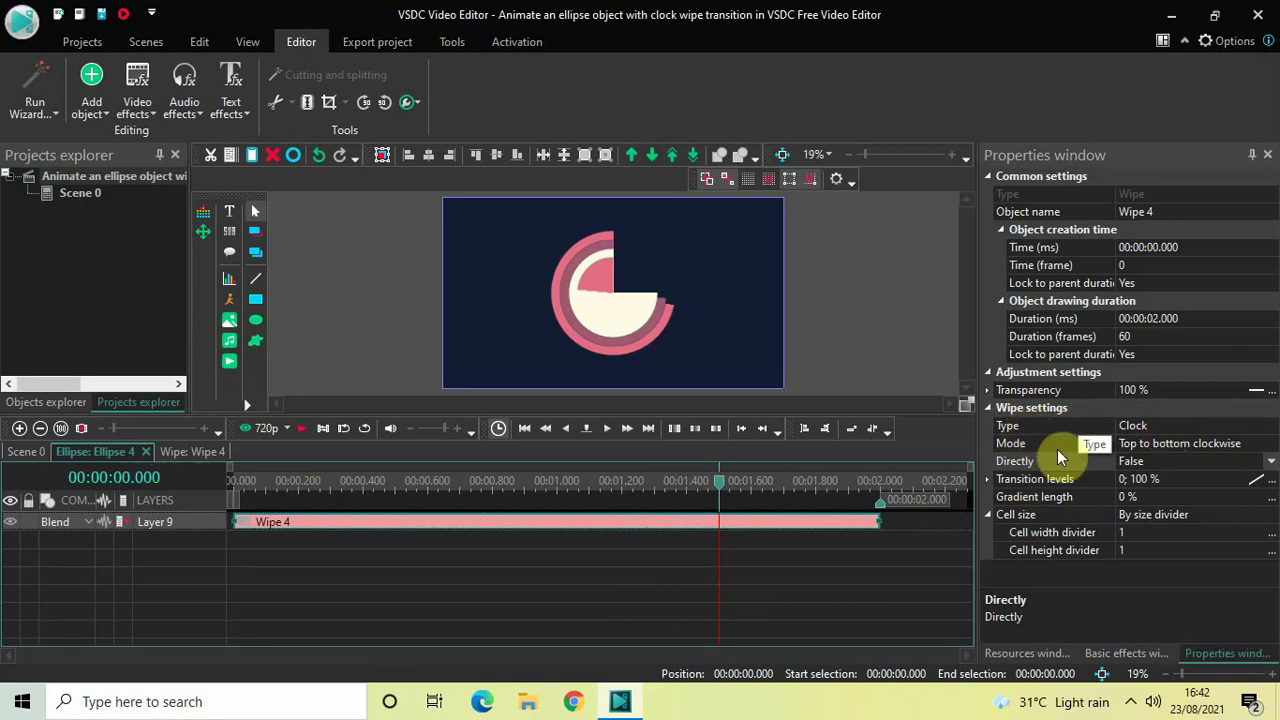
pyautogui.doubleClick(1181, 461)
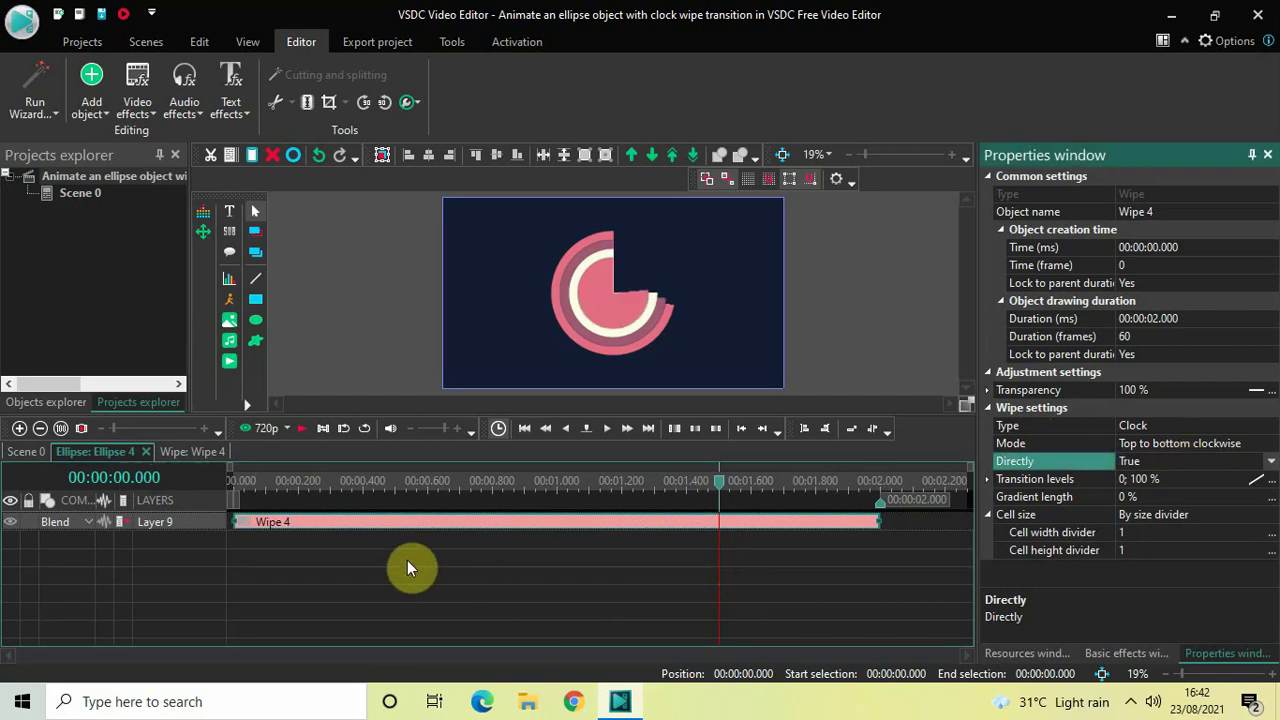
# Go back to the Scene 0 timeline and play all four circle animations from 00:00:00.000
pyautogui.click(22, 451)
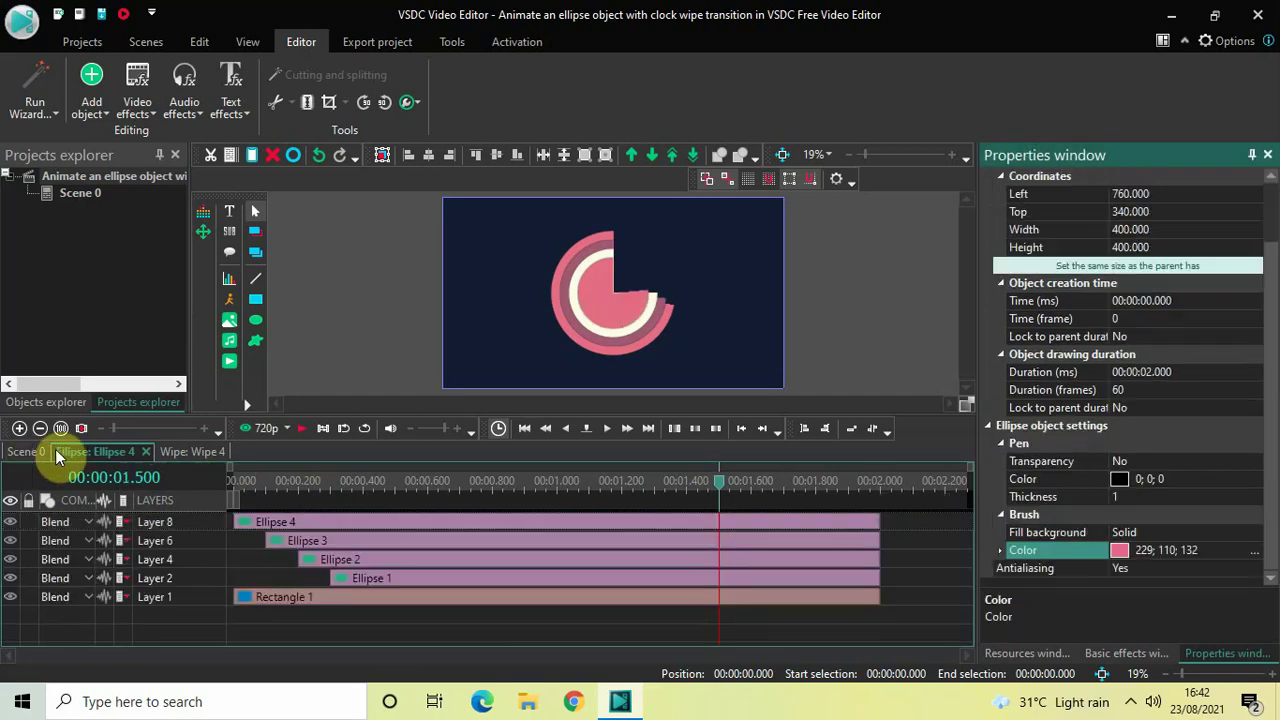
pyautogui.click(233, 477)
pyautogui.click(352, 314)
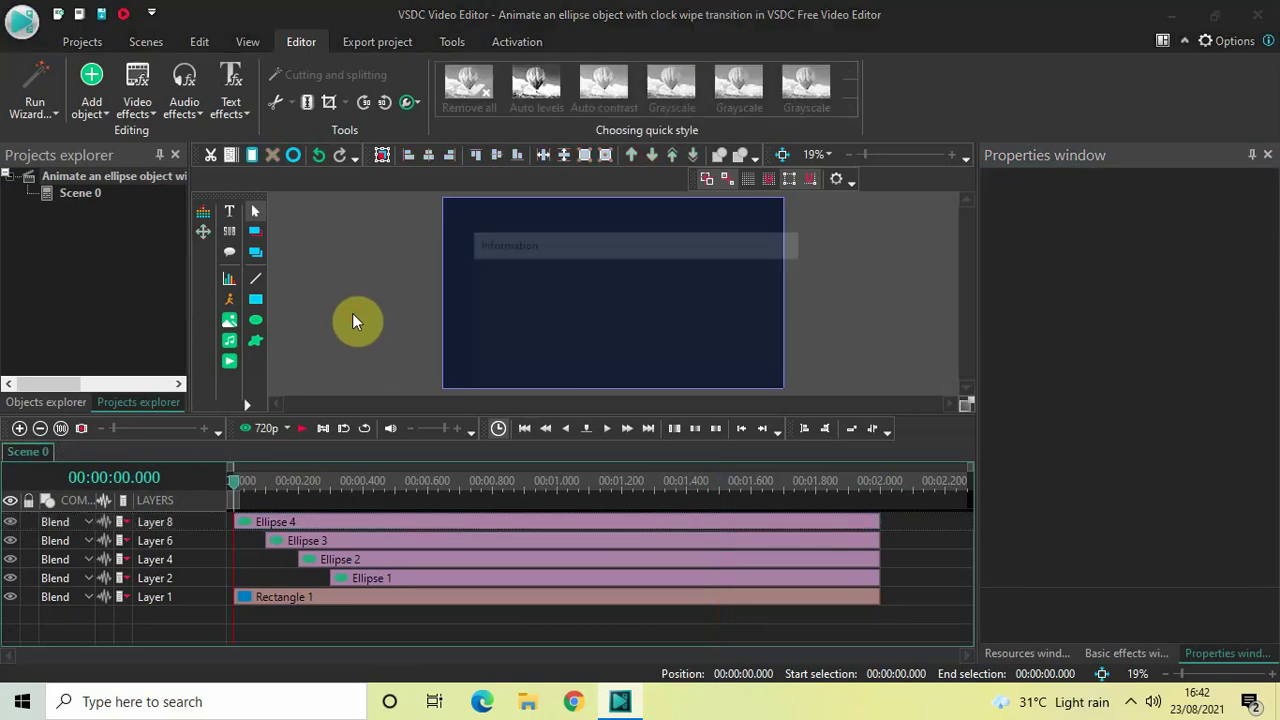
pyautogui.press('space')
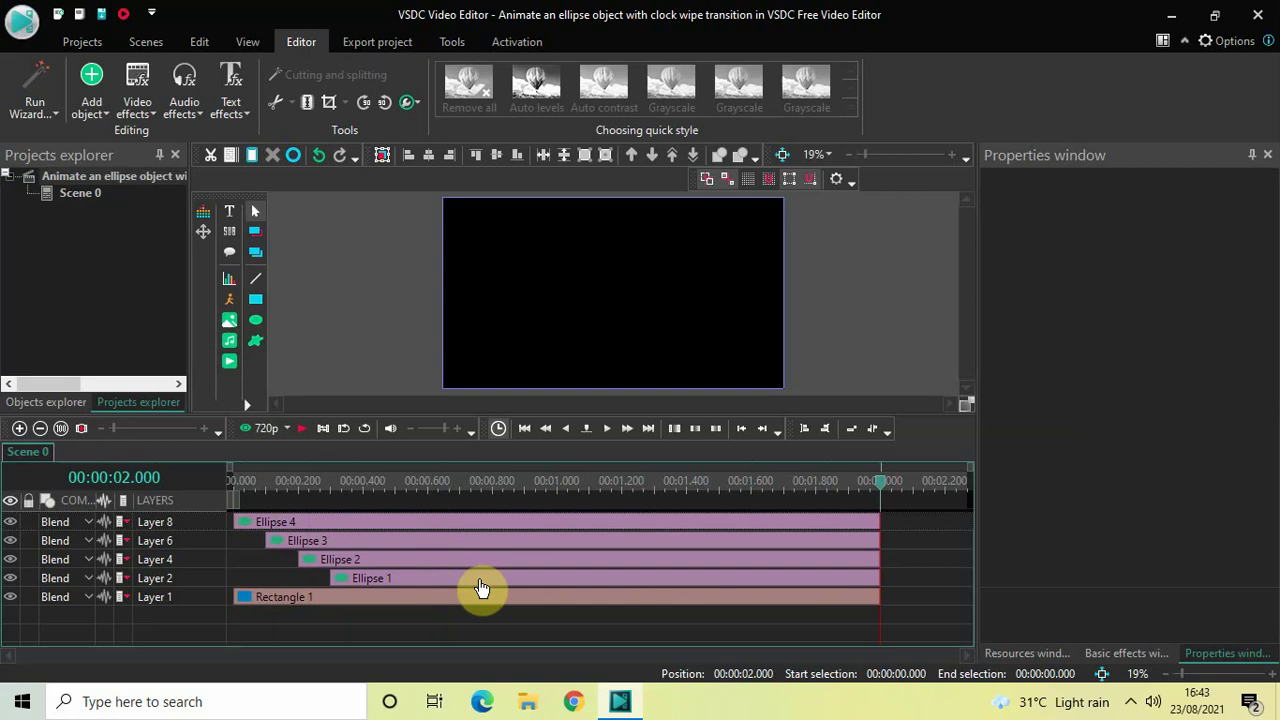
# Inspect the duration of the wipe inside the first ellipse, then return to the Scene 0 timeline
pyautogui.click(479, 580)
pyautogui.doubleClick(479, 582)
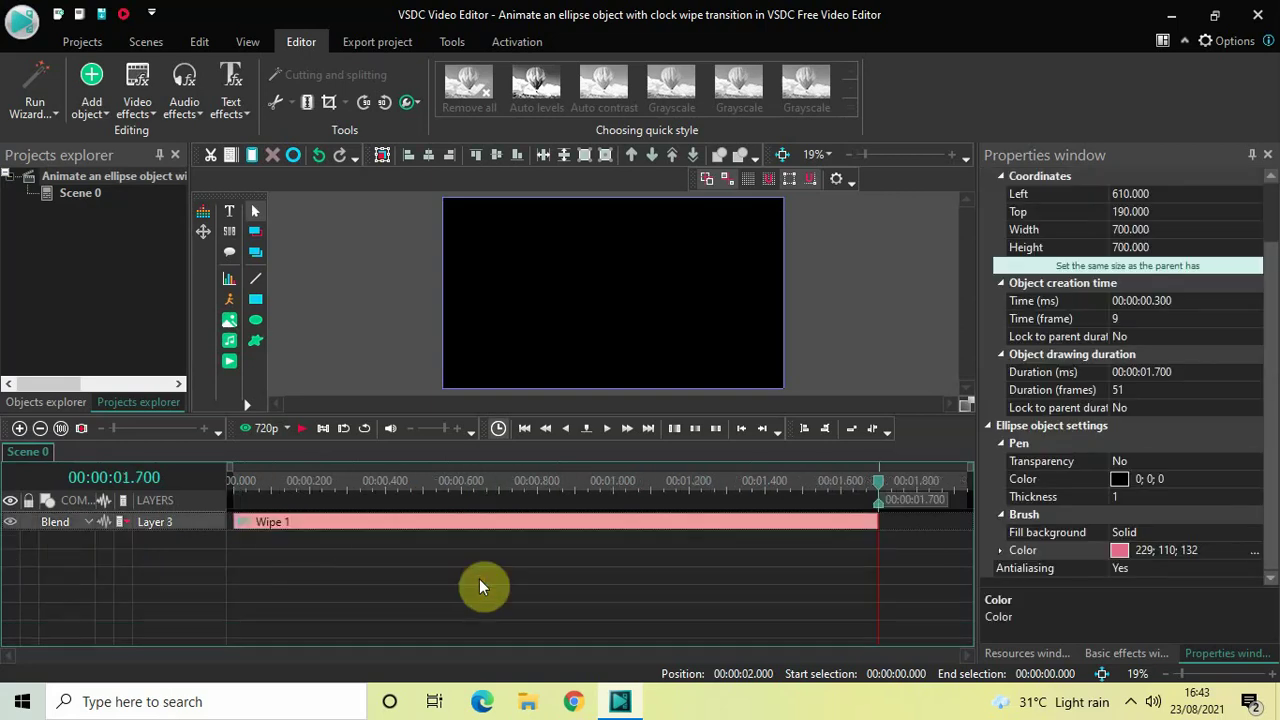
pyautogui.click(686, 533)
pyautogui.doubleClick(686, 533)
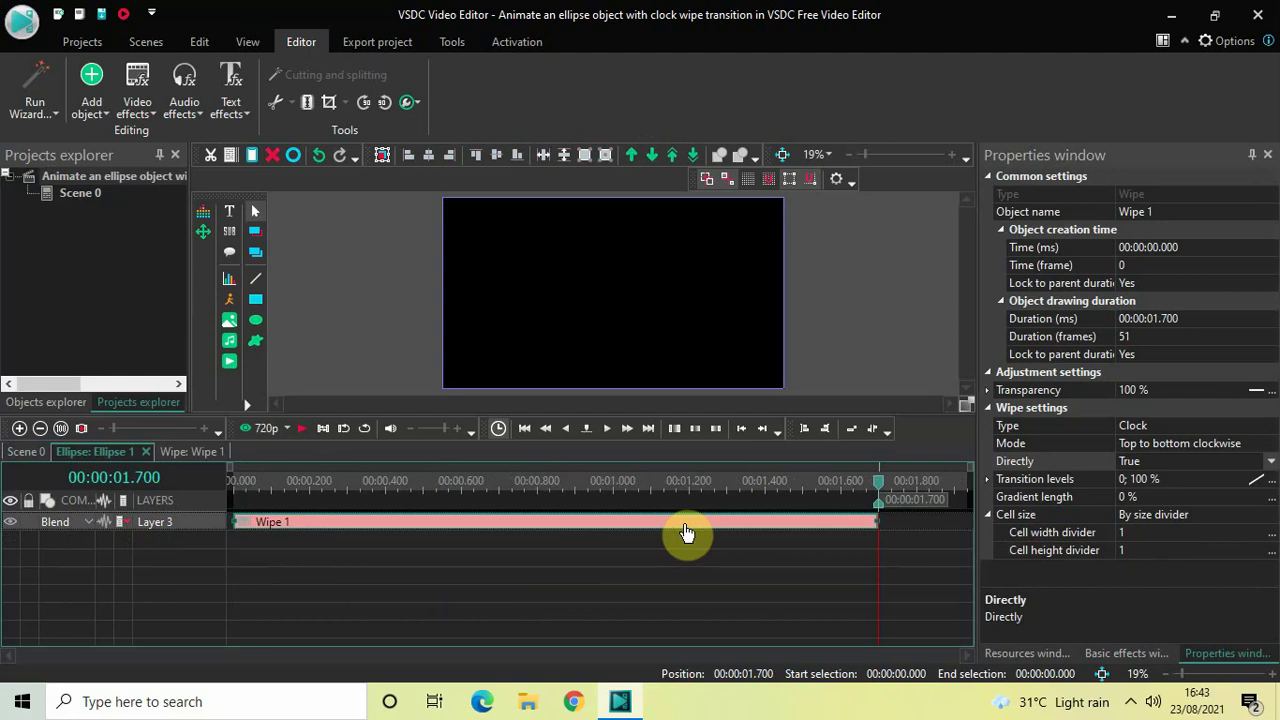
pyautogui.click(25, 451)
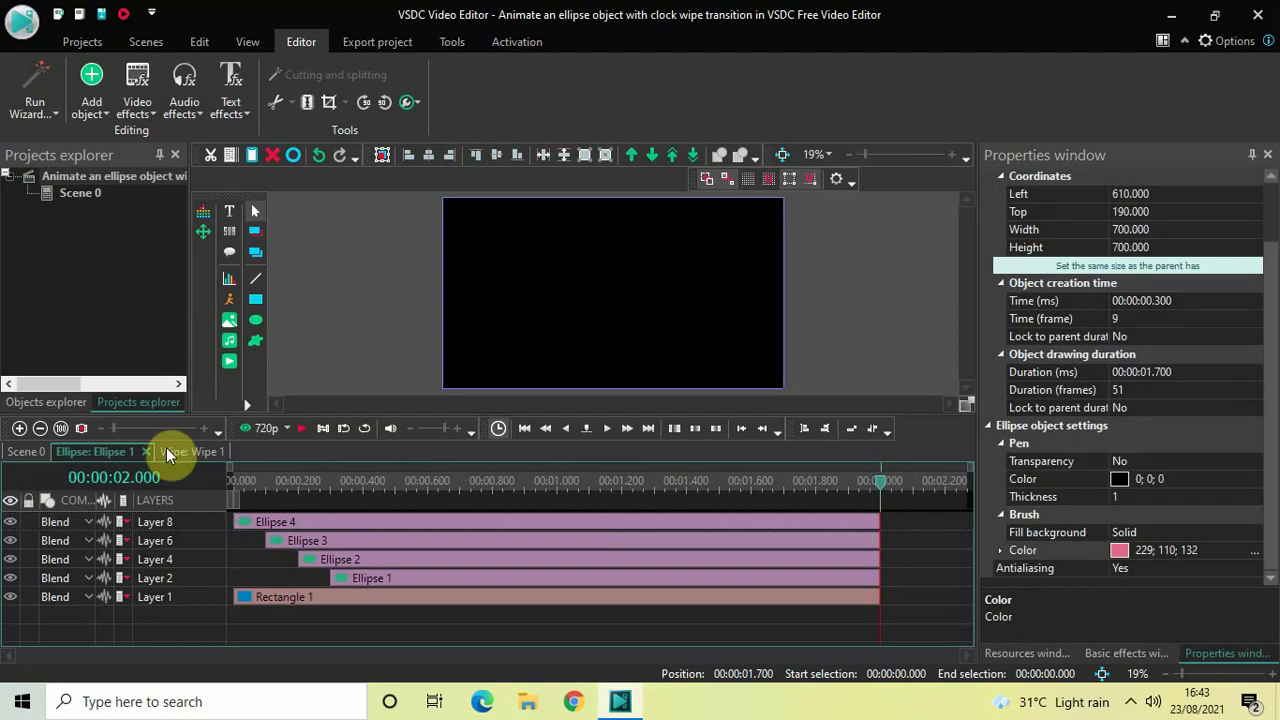
# Set the drawing duration of the wipe inside the fourth ellipse to 00:00:01.600
pyautogui.doubleClick(385, 524)
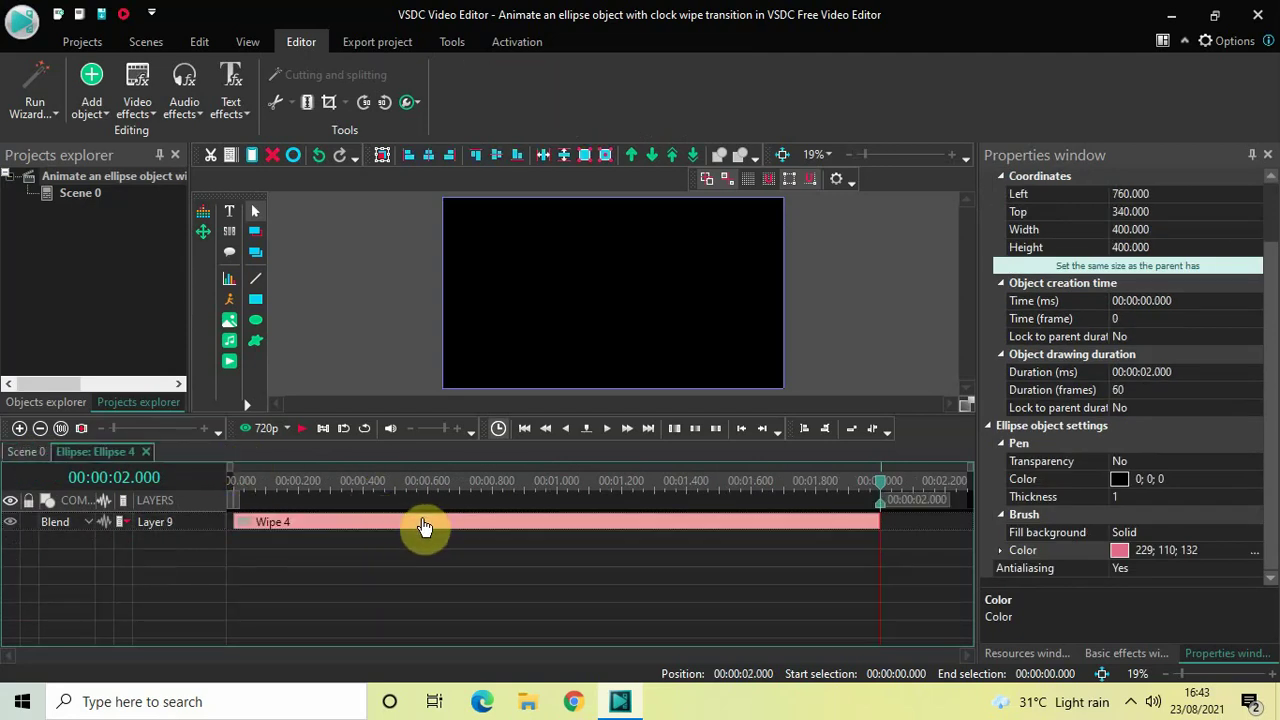
pyautogui.doubleClick(424, 527)
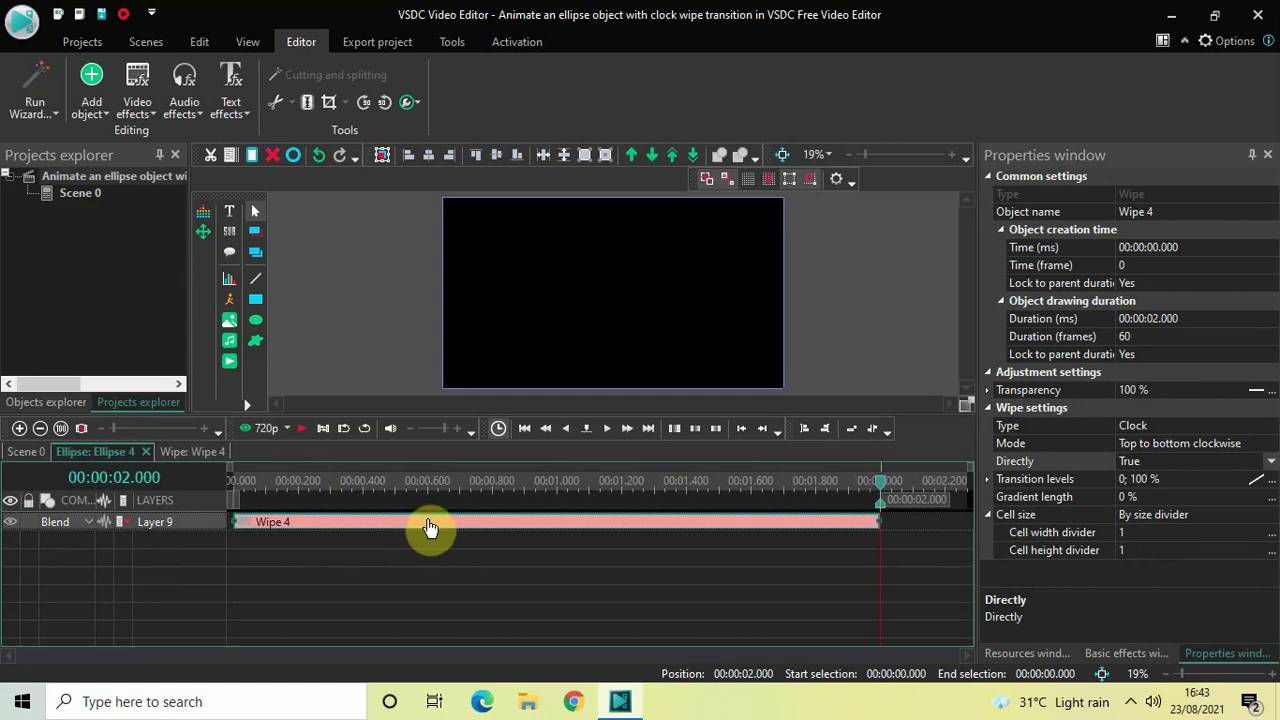
pyautogui.click(1201, 321)
pyautogui.press('BackSpace')
pyautogui.press('BackSpace')
pyautogui.press('BackSpace')
pyautogui.press('BackSpace')
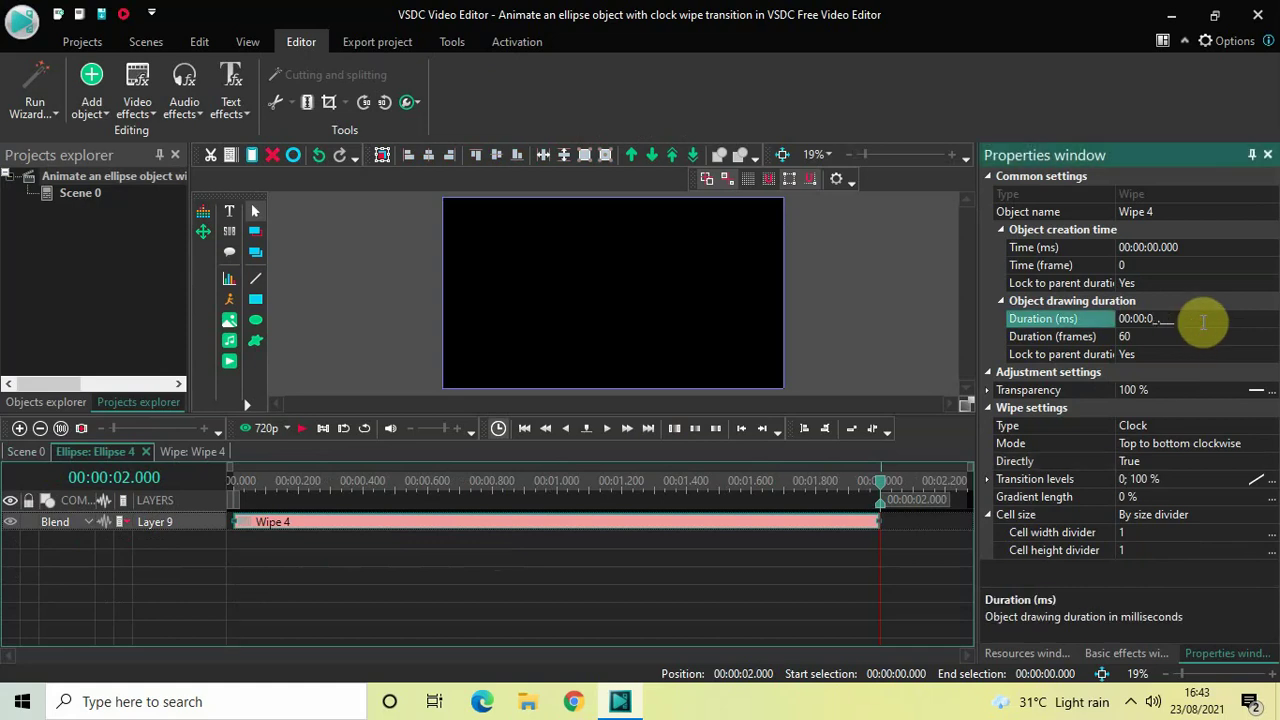
pyautogui.write('1.600')
pyautogui.press('Return')
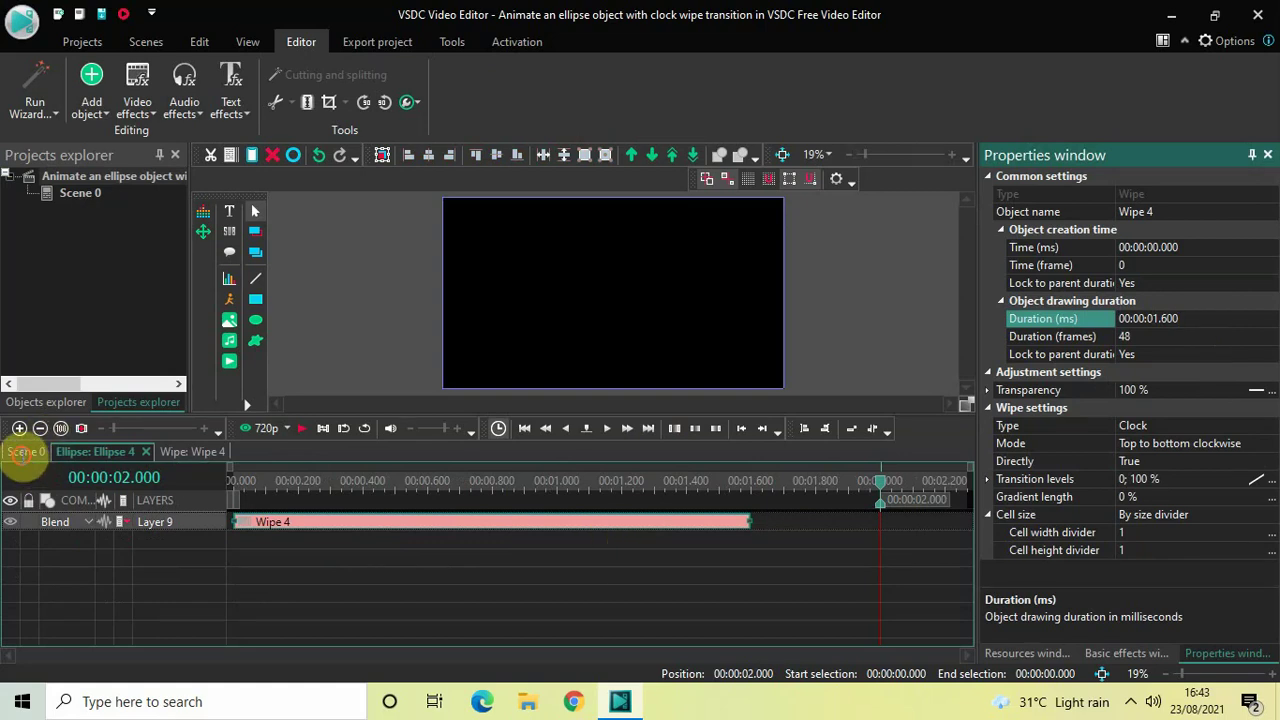
# Set the drawing duration of the wipe inside the third ellipse to 00:00:01.600
pyautogui.click(26, 452)
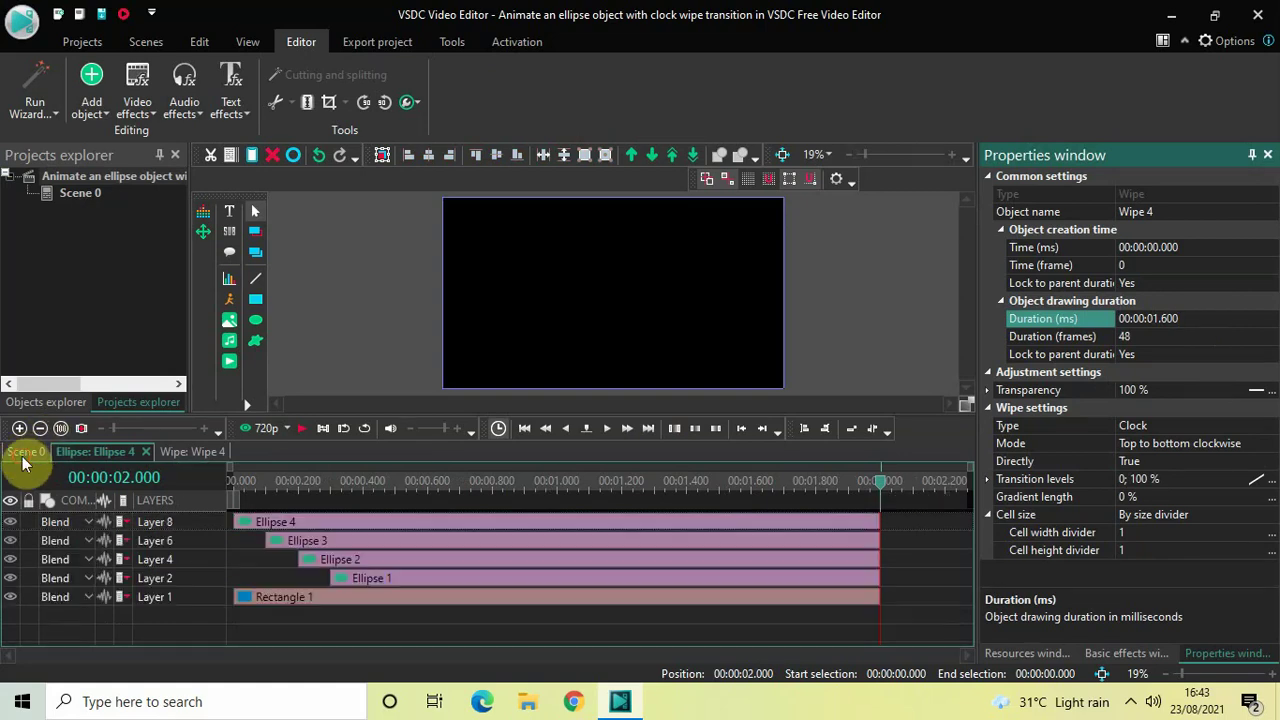
pyautogui.doubleClick(361, 537)
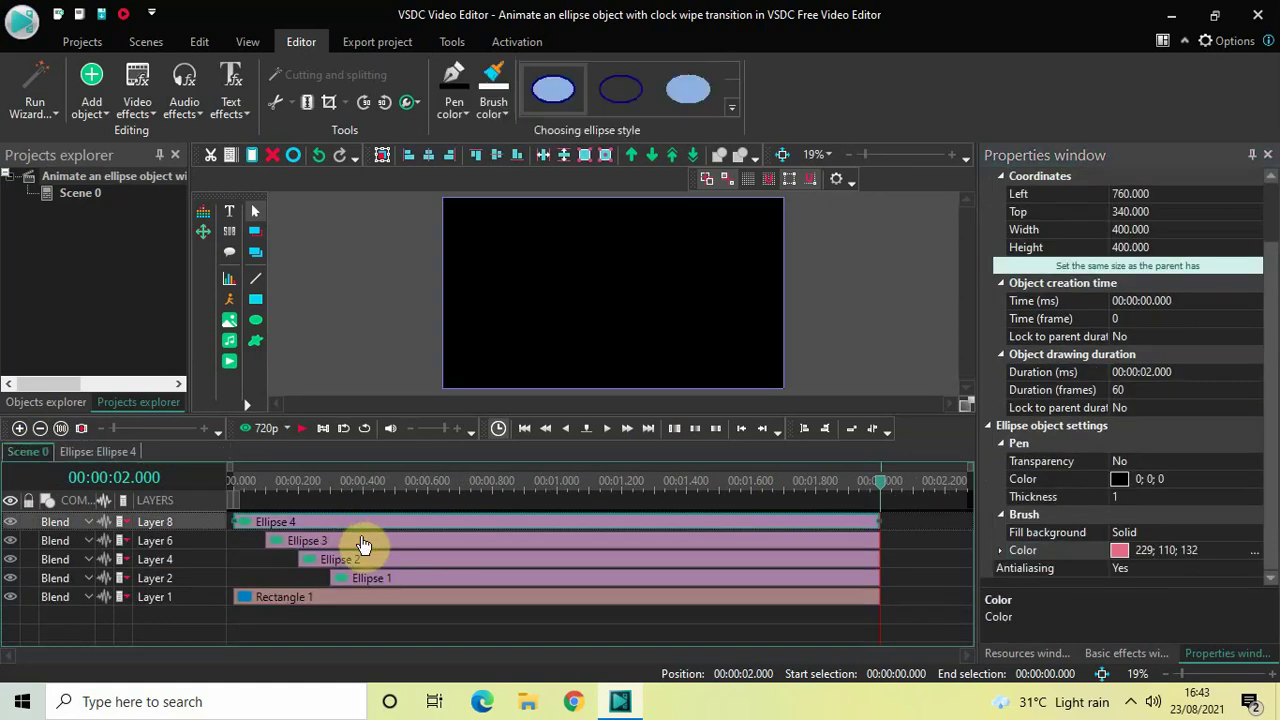
pyautogui.click(422, 526)
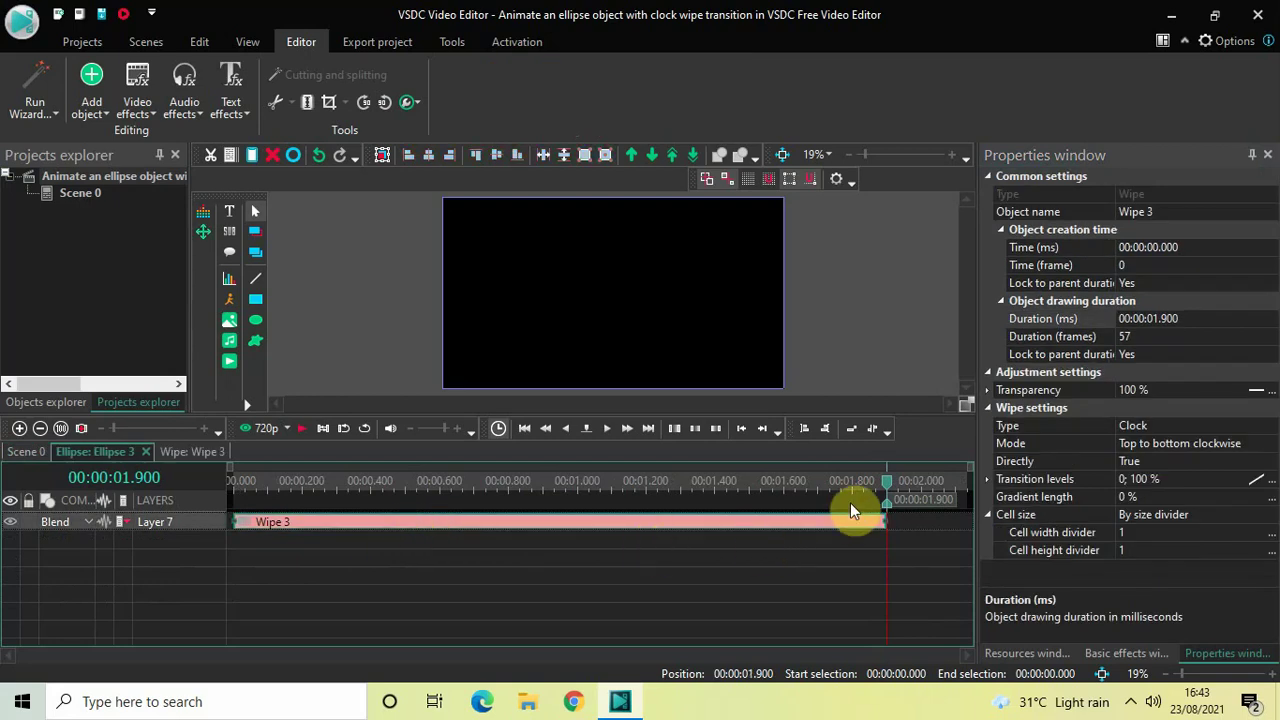
pyautogui.click(1192, 318)
pyautogui.press('BackSpace')
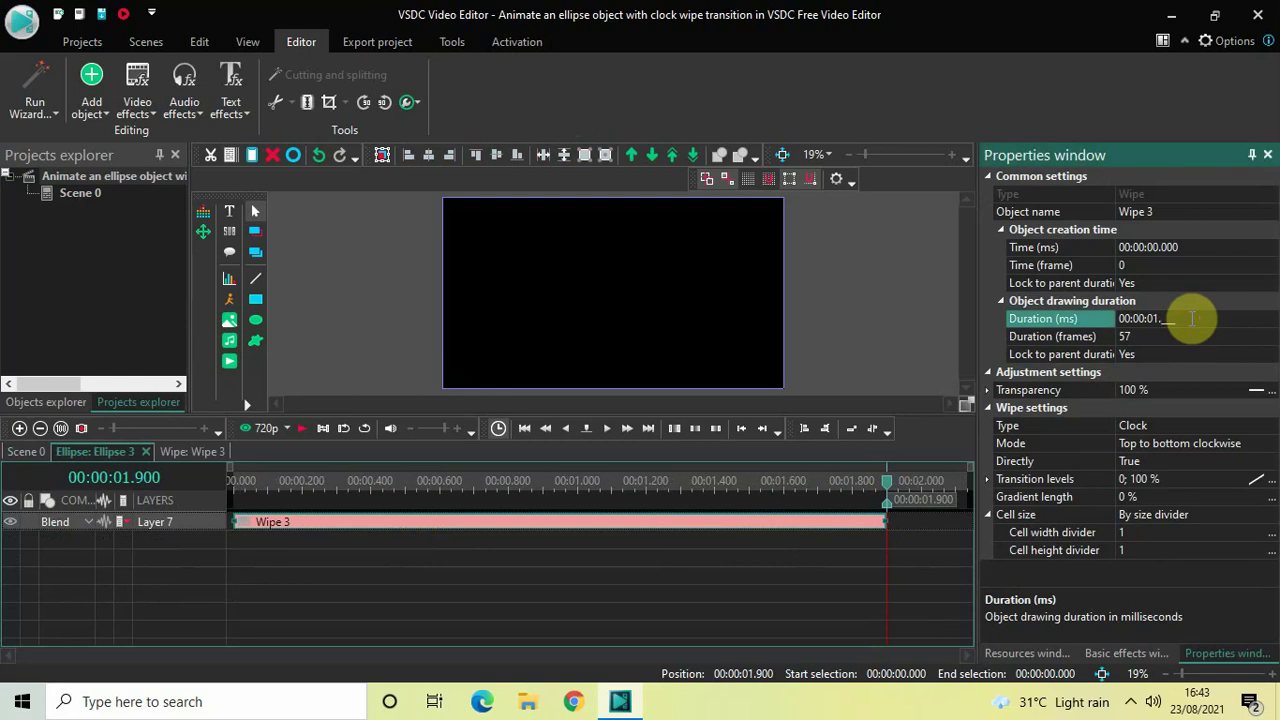
pyautogui.write('600')
pyautogui.press('Return')
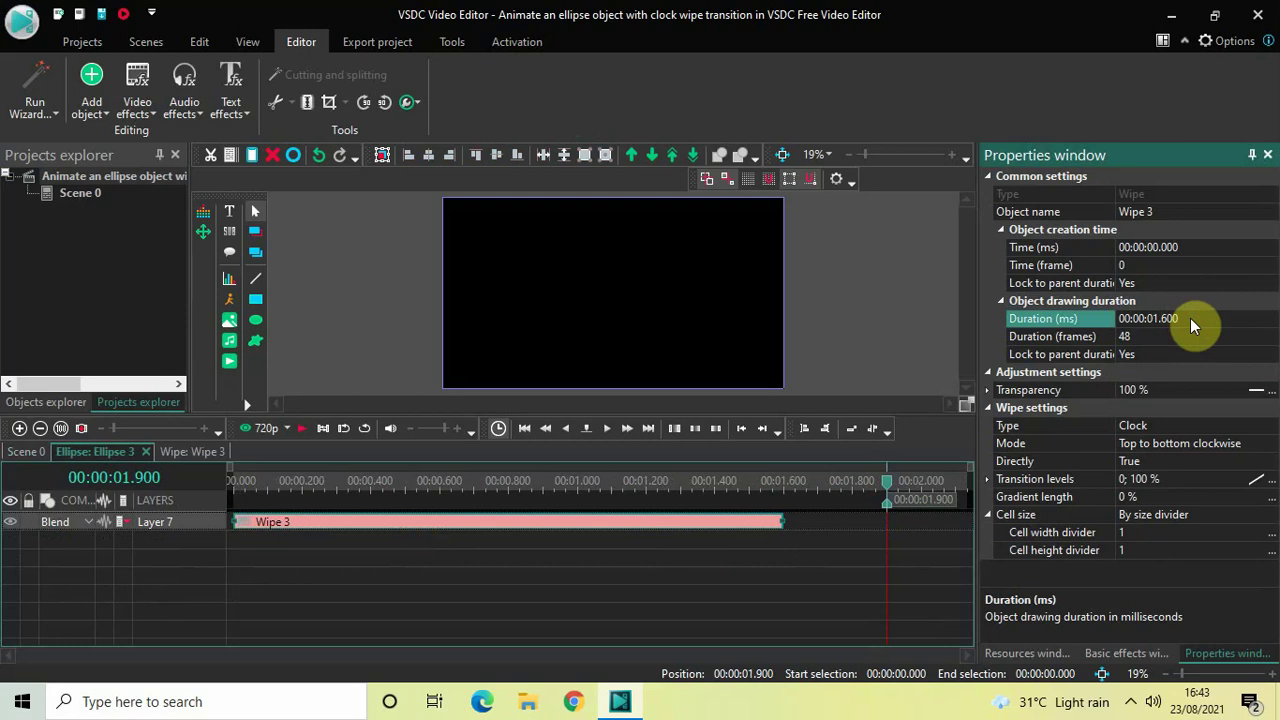
# Set the drawing duration of the wipe inside the second ellipse to 00:00:01.600
pyautogui.click(24, 451)
pyautogui.doubleClick(413, 558)
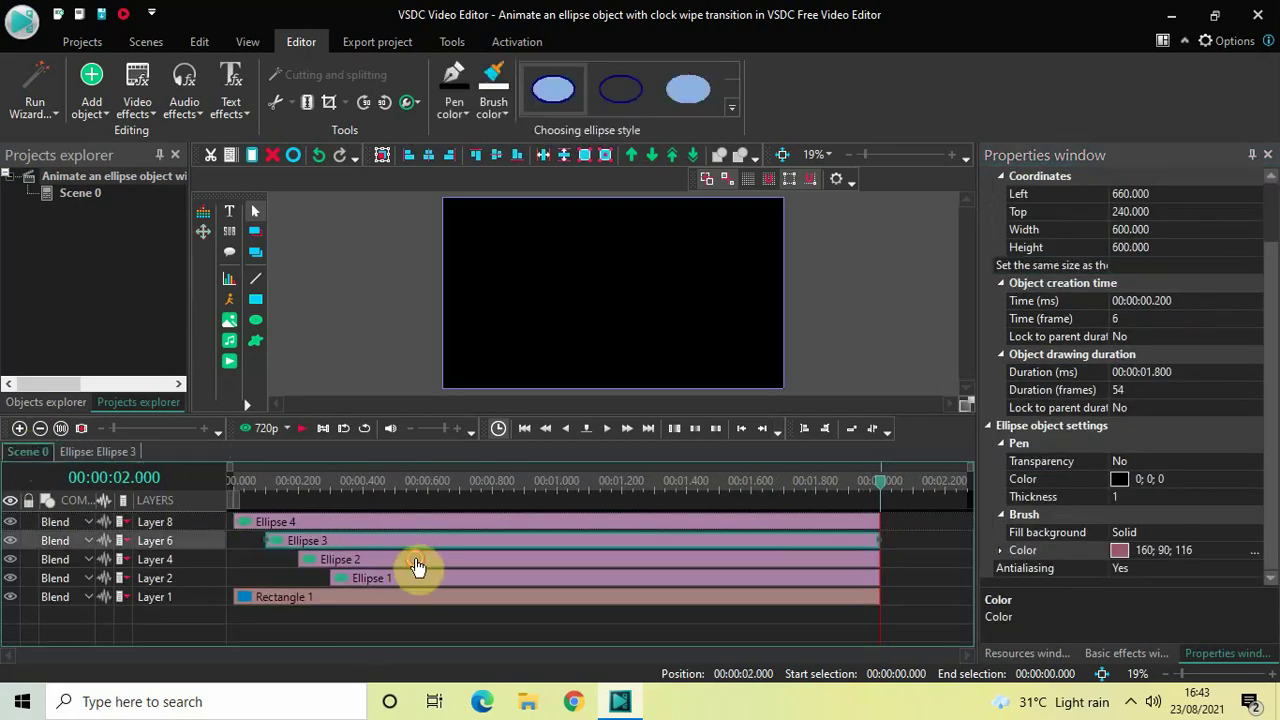
pyautogui.click(500, 522)
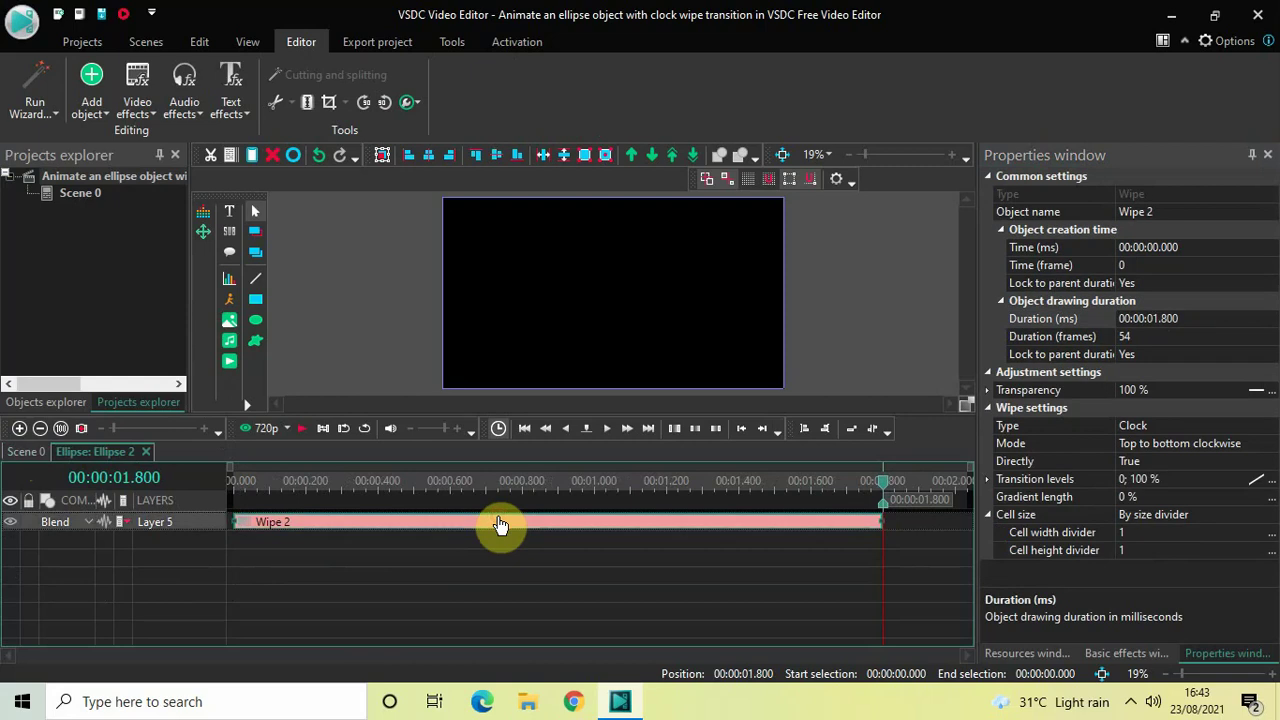
pyautogui.click(1212, 318)
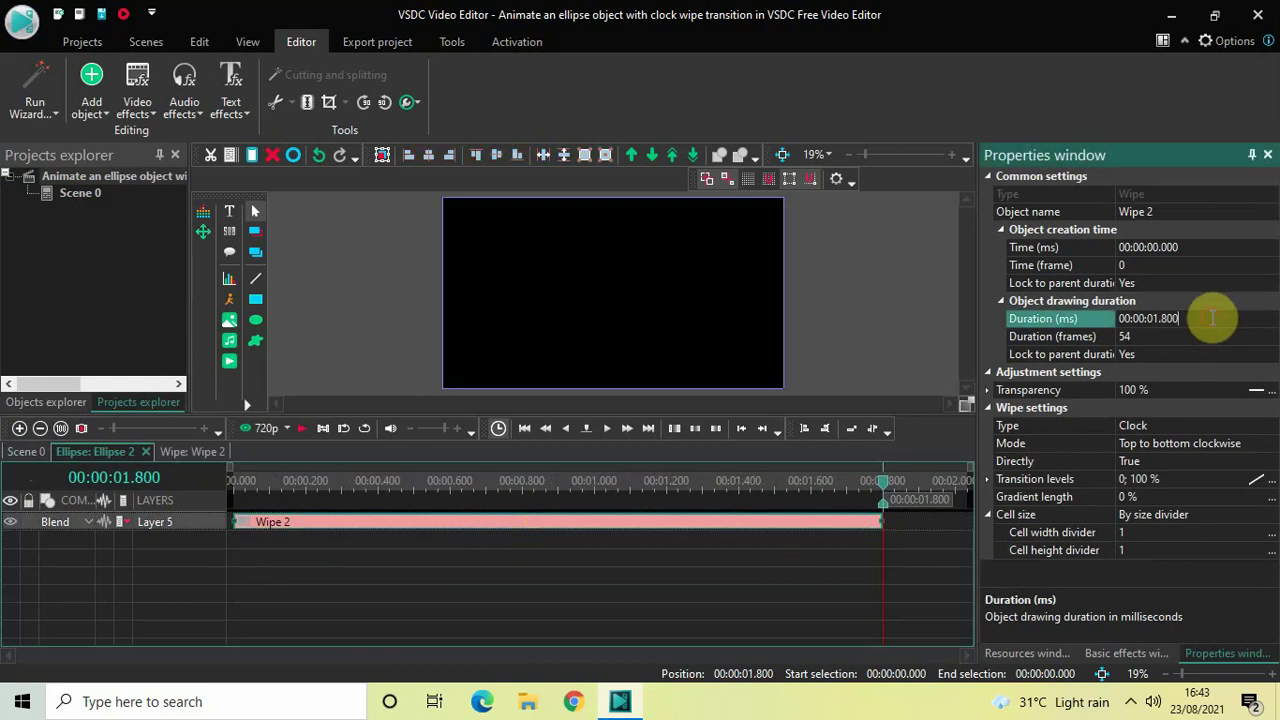
pyautogui.press('BackSpace')
pyautogui.write('60')
pyautogui.press('Return')
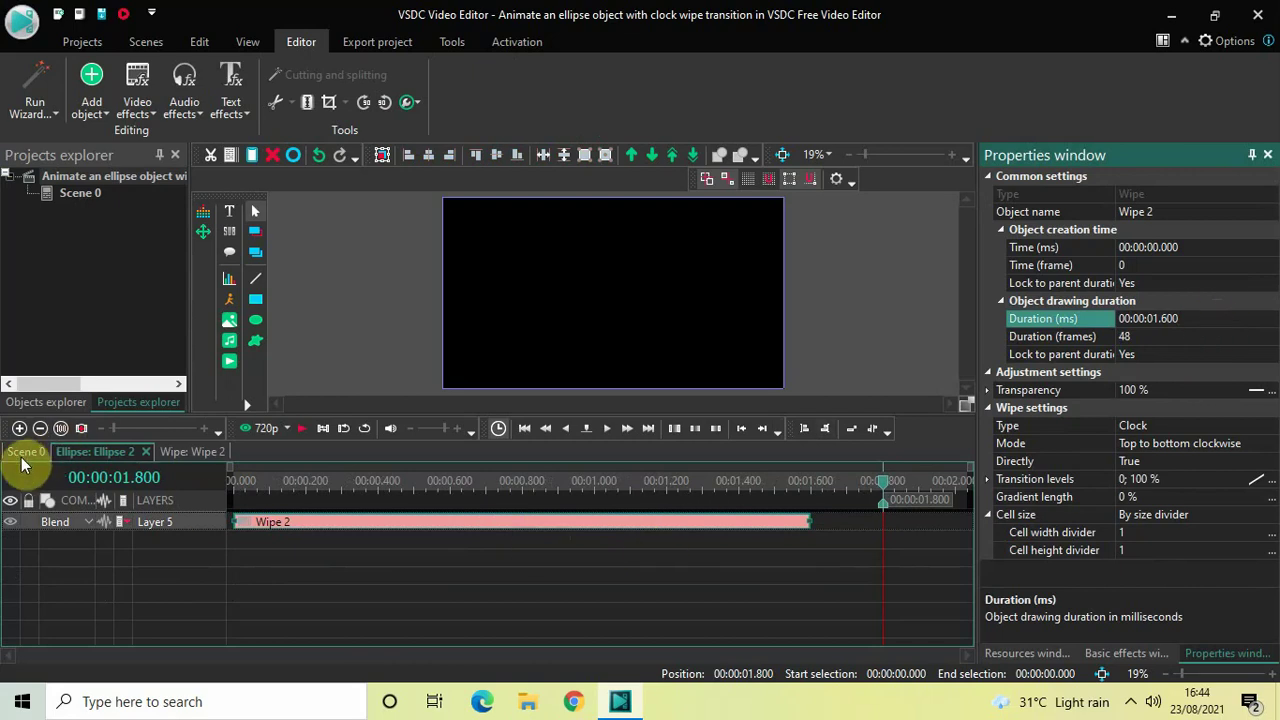
# Set the drawing duration of the wipe inside the first ellipse to 00:00:01.600
pyautogui.click(70, 451)
pyautogui.doubleClick(494, 579)
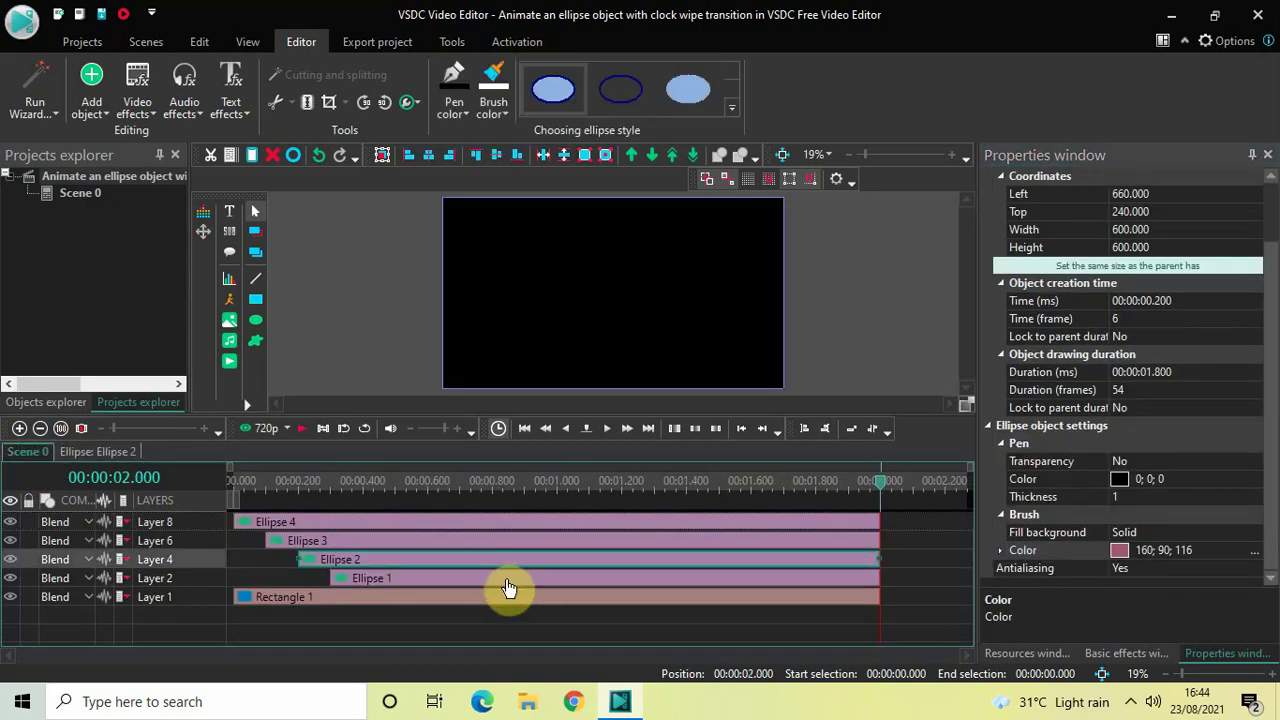
pyautogui.click(500, 522)
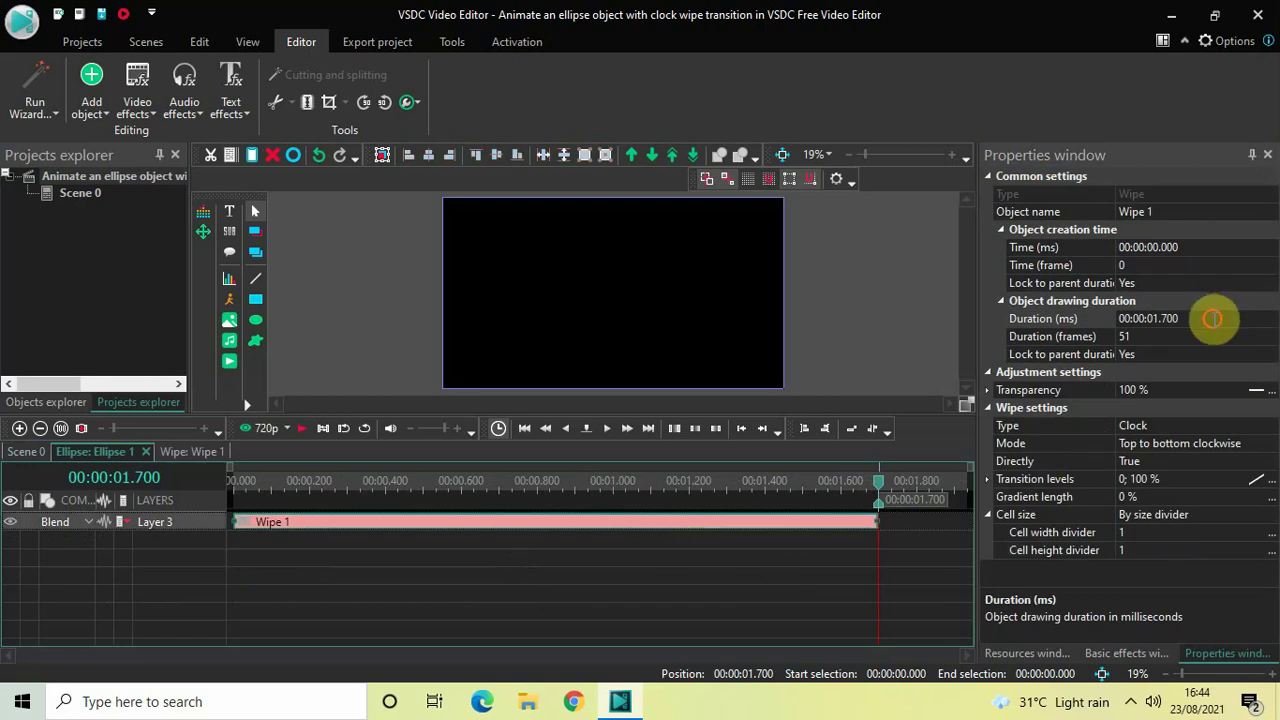
pyautogui.click(1215, 318)
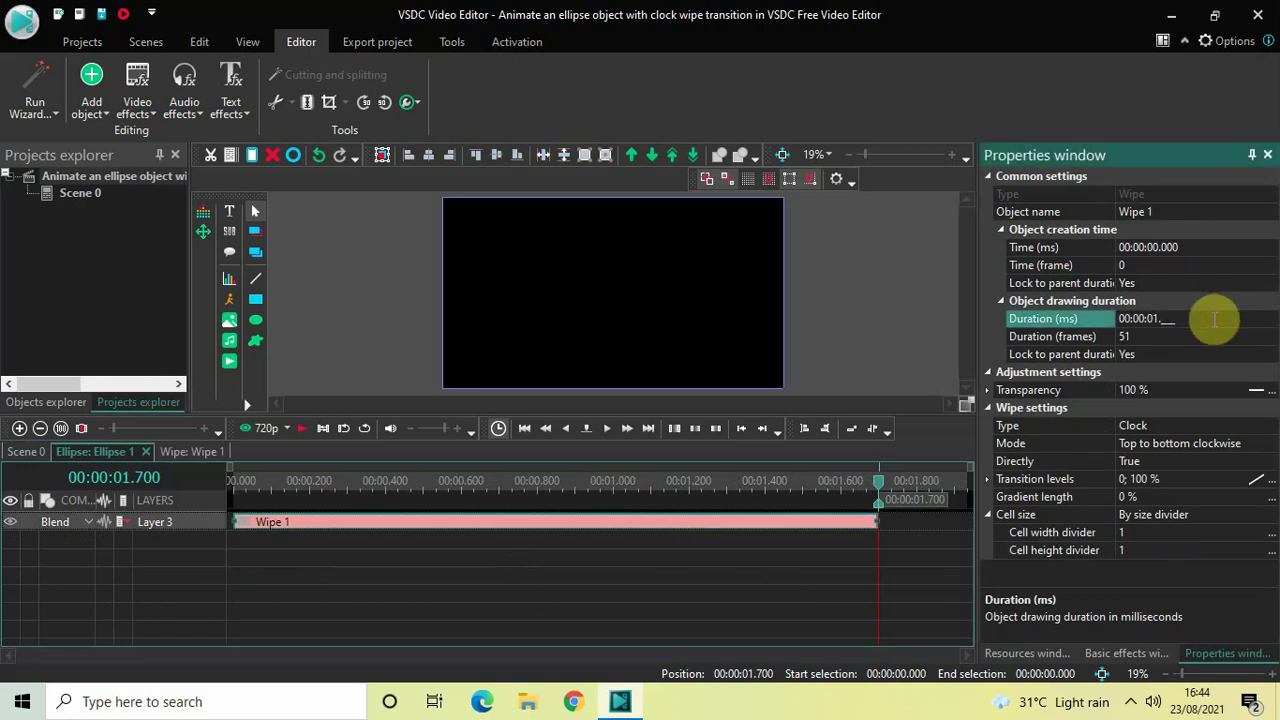
pyautogui.write('600')
pyautogui.press('Return')
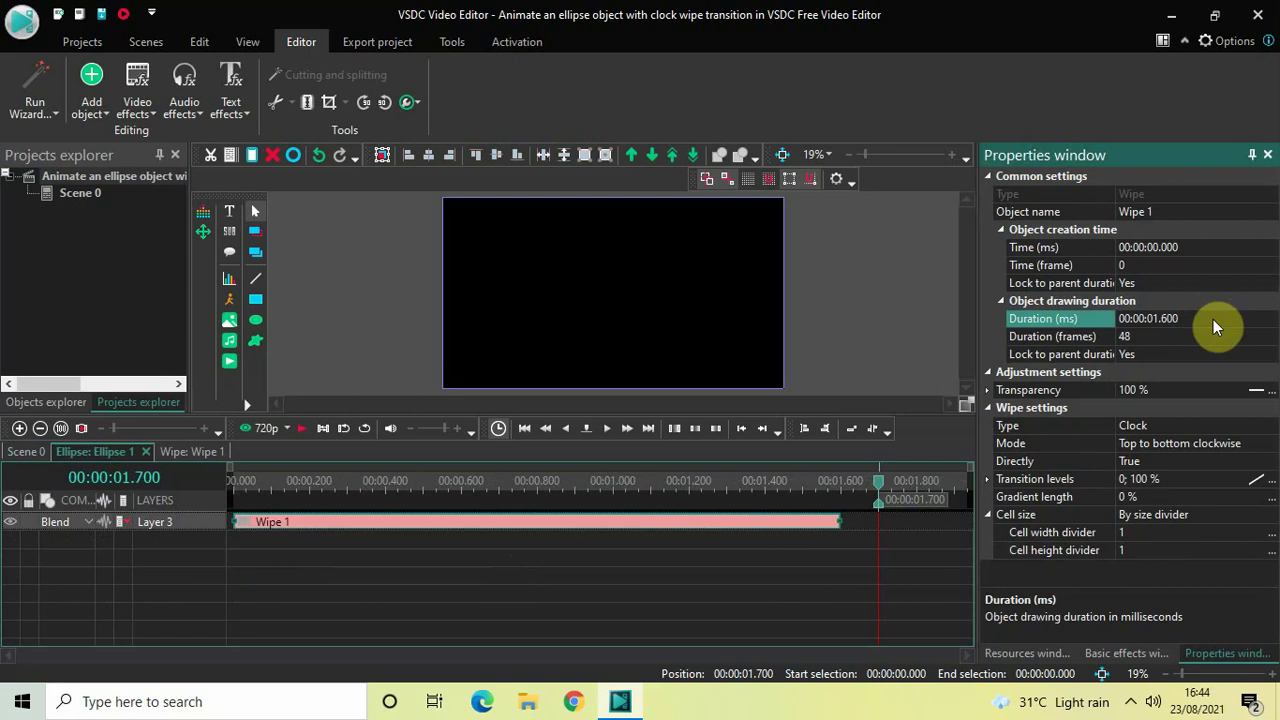
# Return to the Scene 0 timeline and play the full circle animation from 00:00:00.000 three times
pyautogui.click(28, 452)
pyautogui.click(234, 483)
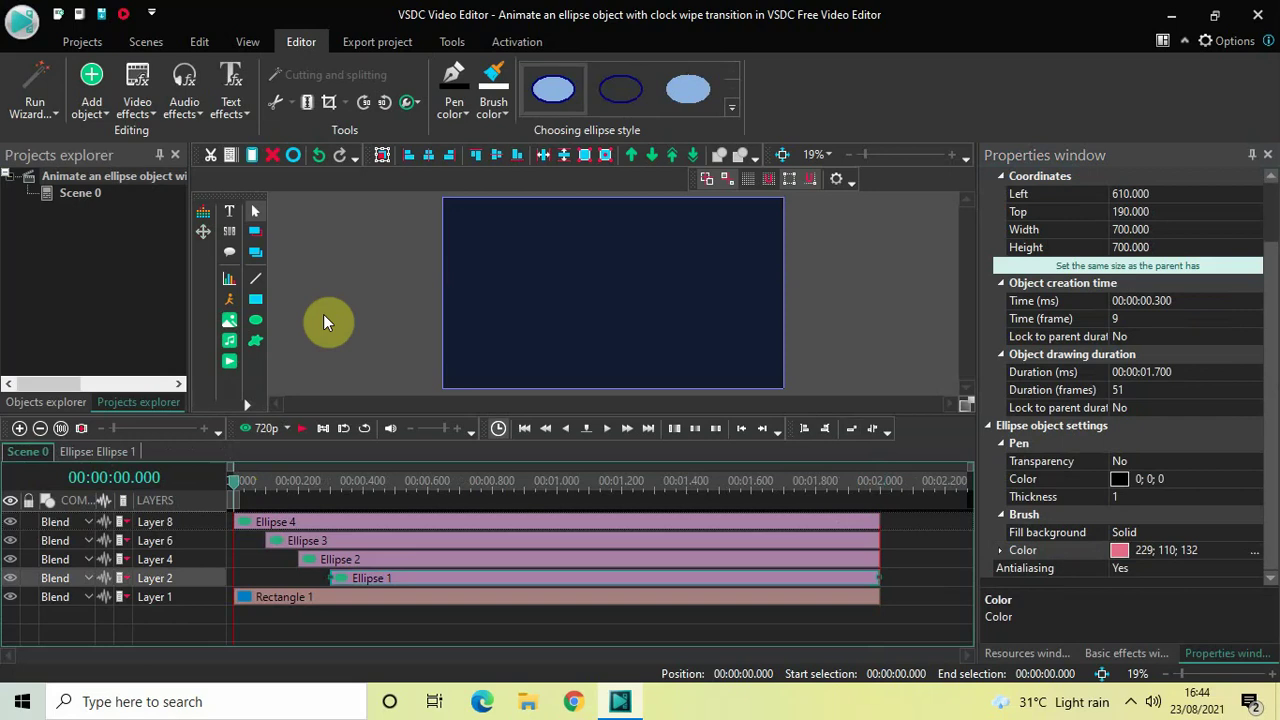
pyautogui.press('space')
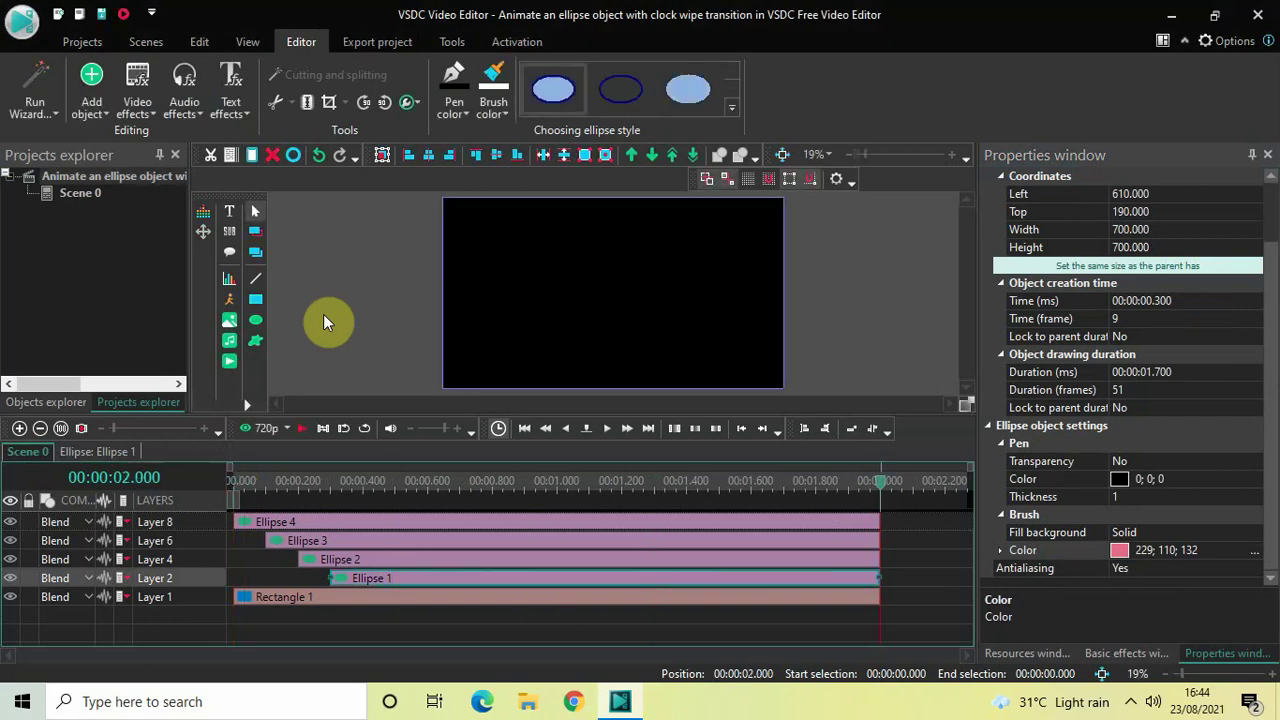
pyautogui.click(233, 481)
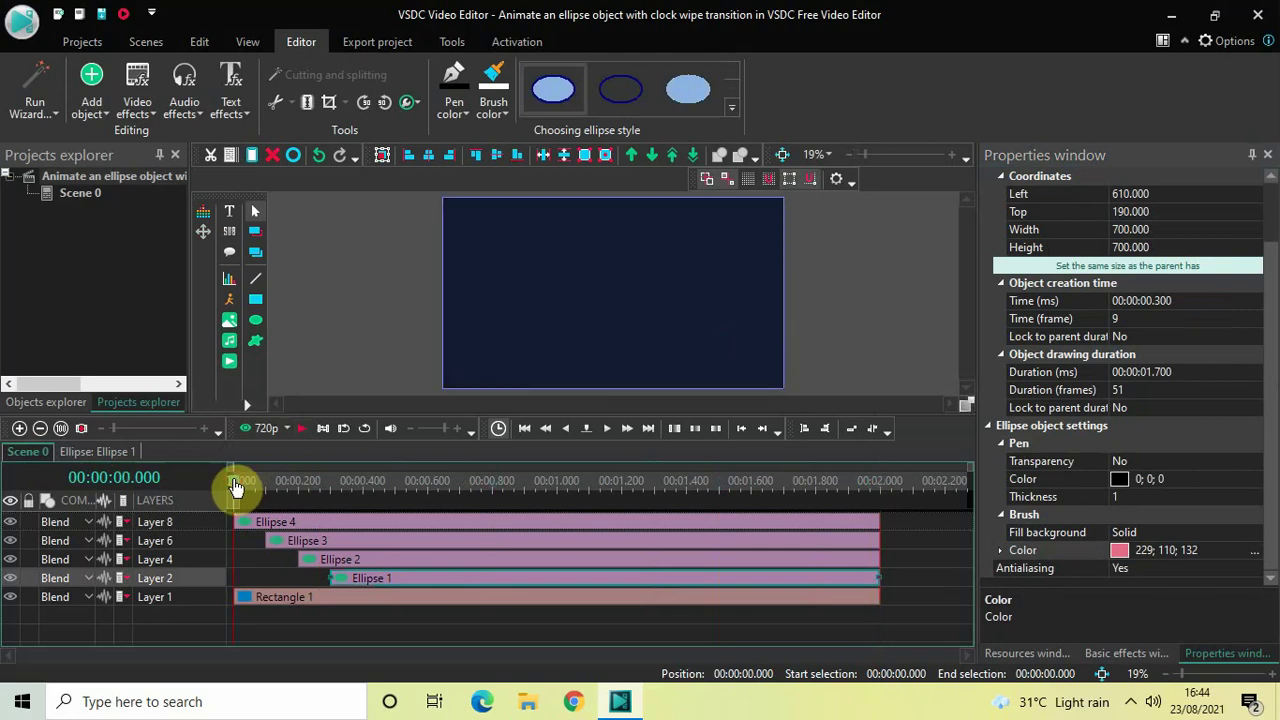
pyautogui.press('space')
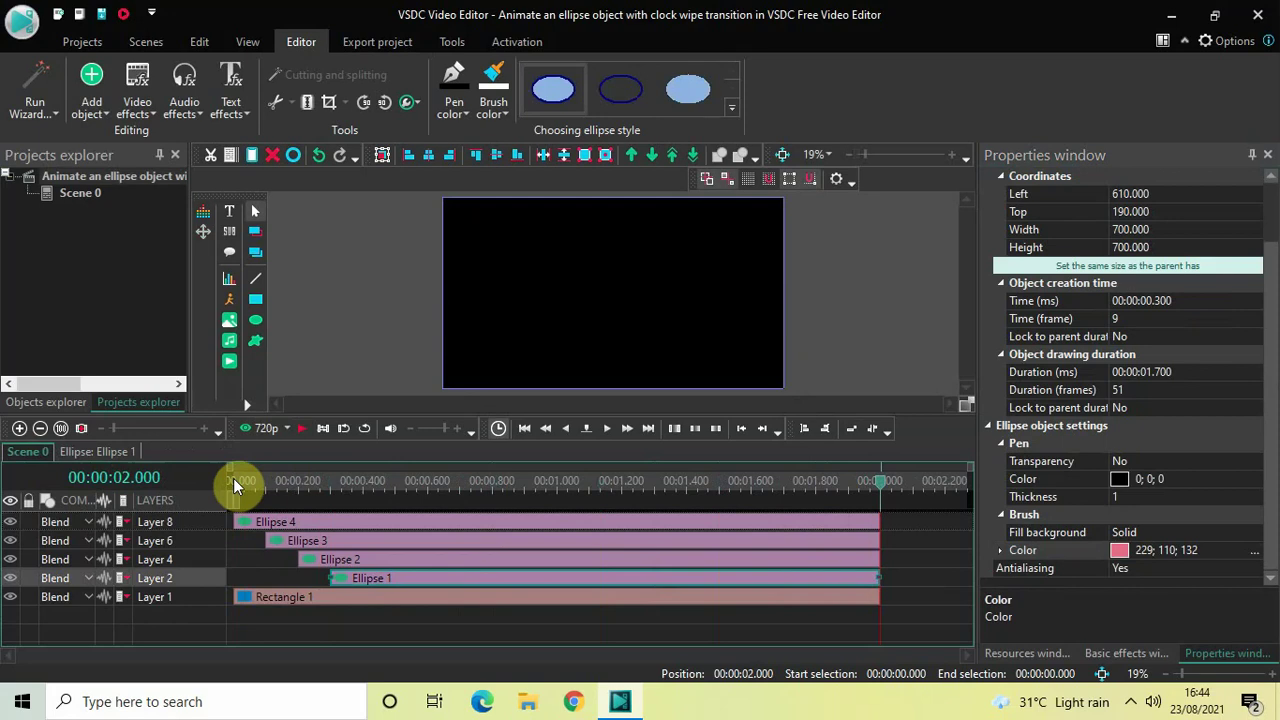
pyautogui.click(233, 479)
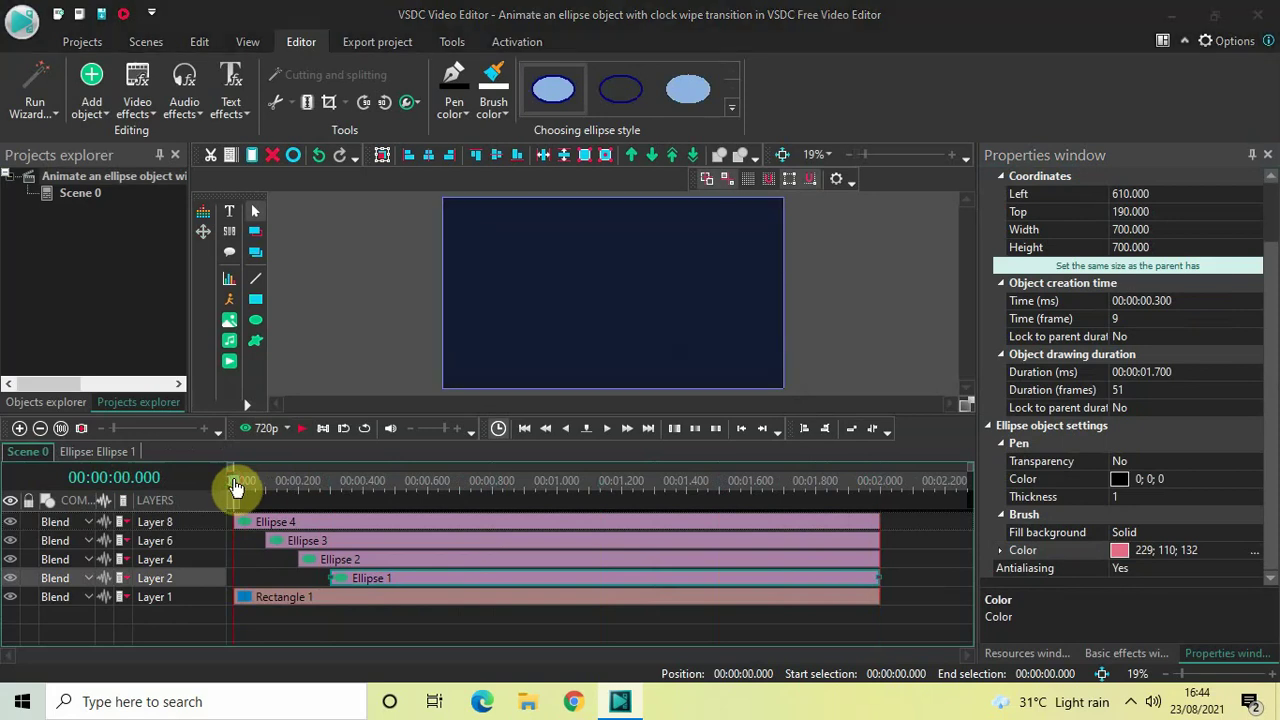
pyautogui.press('space')
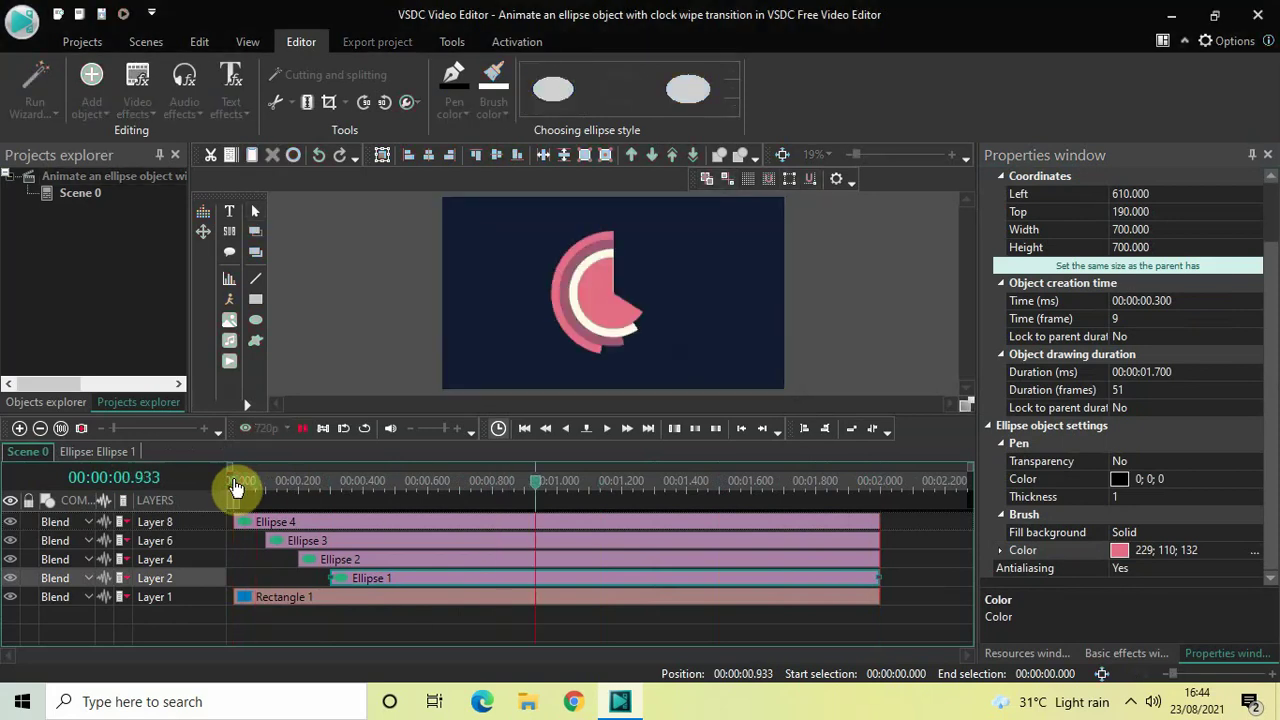